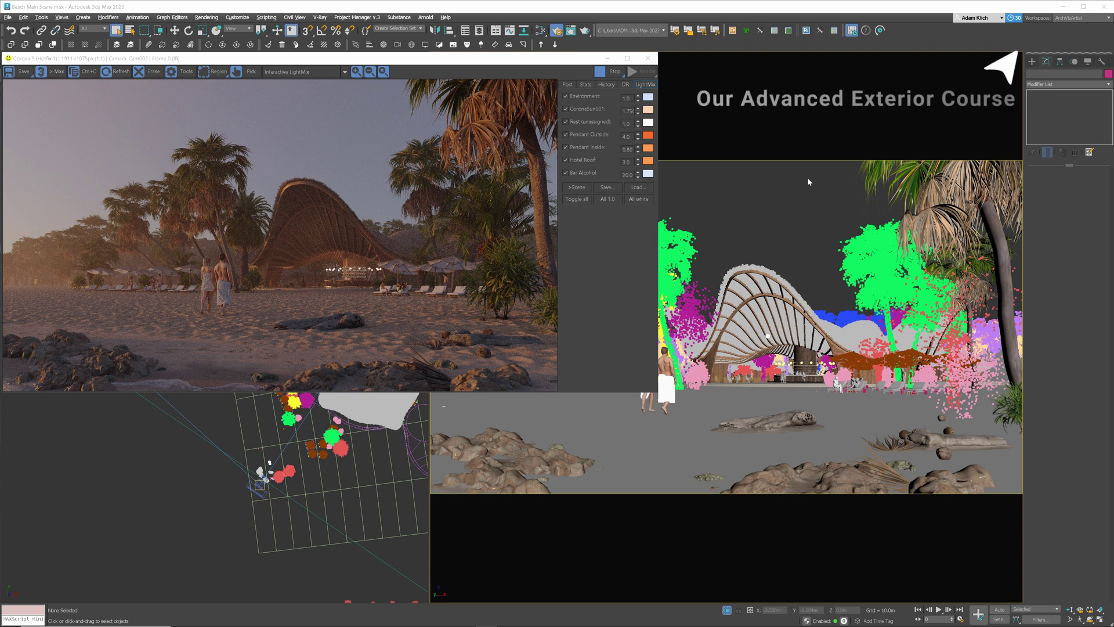
Step: Compare the render with the Environment and CoronaSun001 light layers off and on, and raise the sun layer's intensity to about 4.4
{"action": "left_click", "coordinate": [566, 96]}
{"action": "left_click", "coordinate": [565, 97]}
{"action": "left_click", "coordinate": [566, 109]}
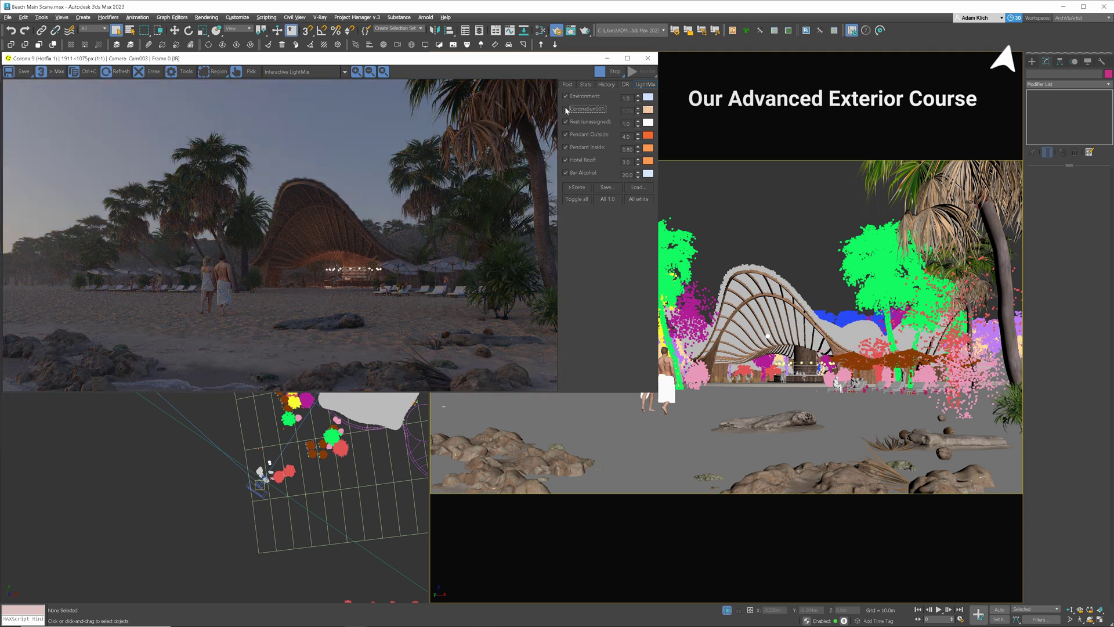
{"action": "left_click", "coordinate": [566, 109]}
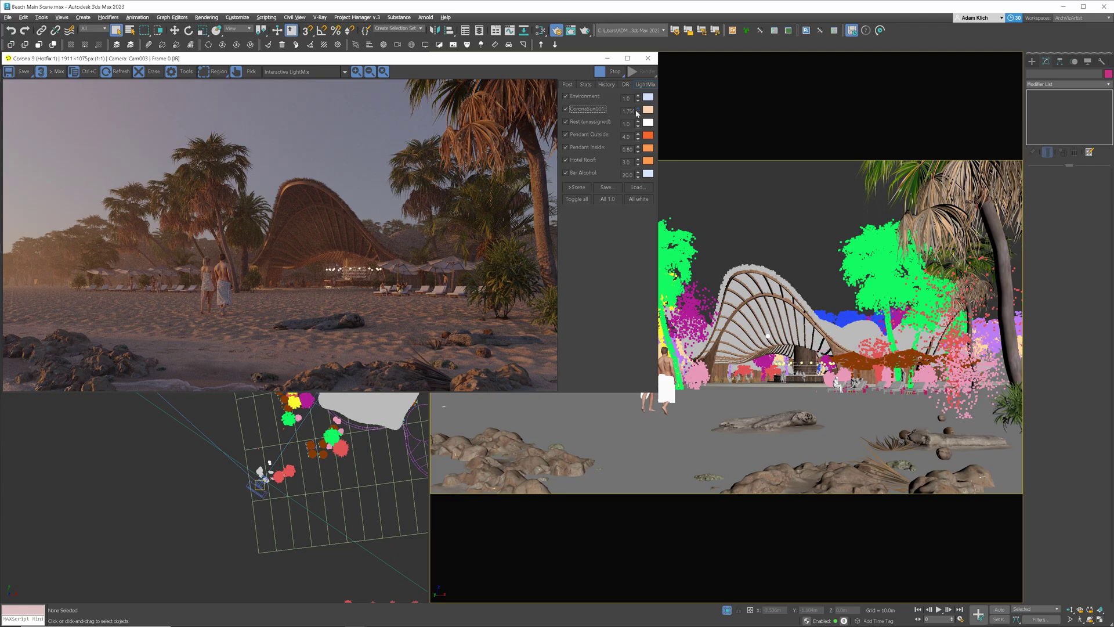
{"action": "left_click_drag", "start_coordinate": [620, 162], "coordinate": [597, 523]}
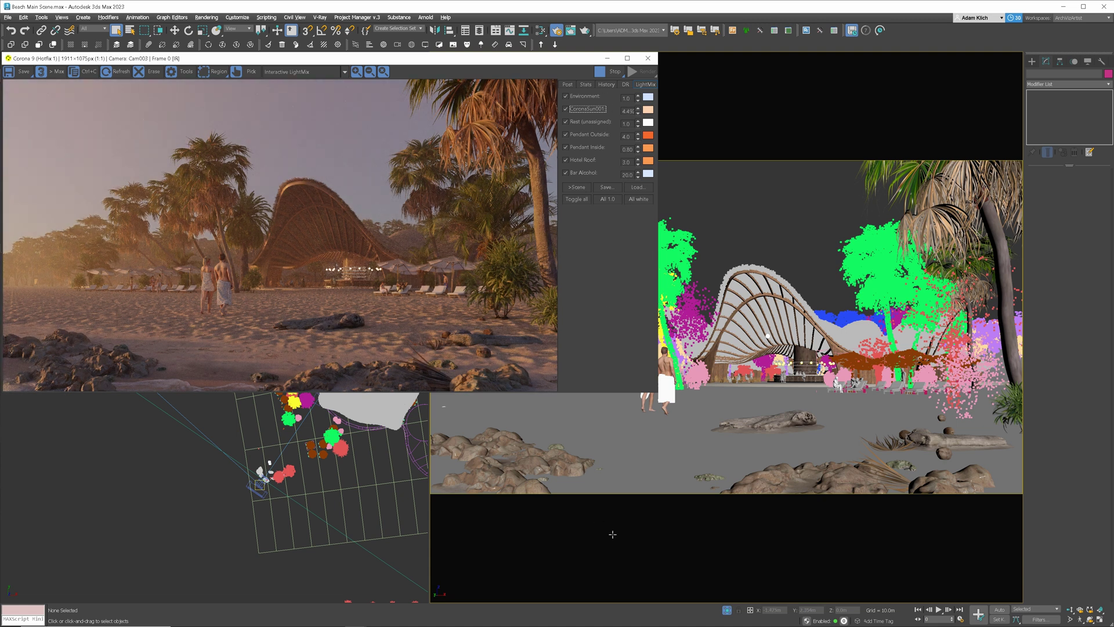
Step: Disable the Rest, Pendant Outside, Pendant Inside, Hotel Roof, Bar Alcohol and CoronaSun001 light layers, keeping only Environment enabled
{"action": "left_click", "coordinate": [566, 122]}
{"action": "left_click", "coordinate": [565, 135]}
{"action": "left_click", "coordinate": [566, 148]}
{"action": "left_click", "coordinate": [565, 160]}
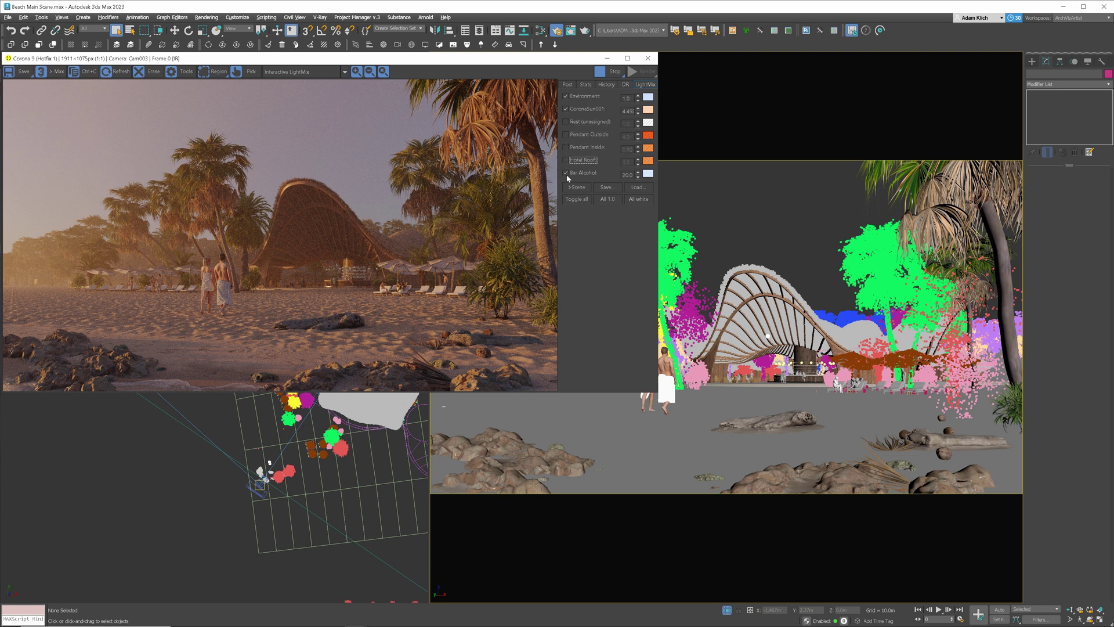
{"action": "left_click", "coordinate": [567, 173]}
{"action": "left_click", "coordinate": [576, 109]}
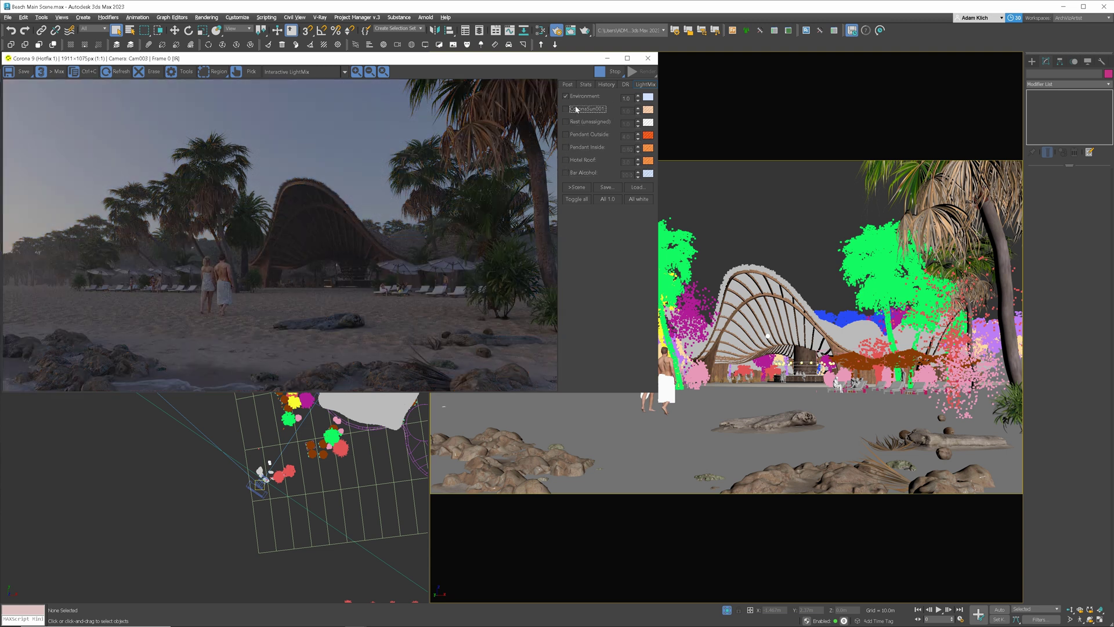
Step: Tint the Environment light layer blue with a saturation of 153 and lower its intensity
{"action": "left_click", "coordinate": [647, 99]}
{"action": "left_click", "coordinate": [225, 81]}
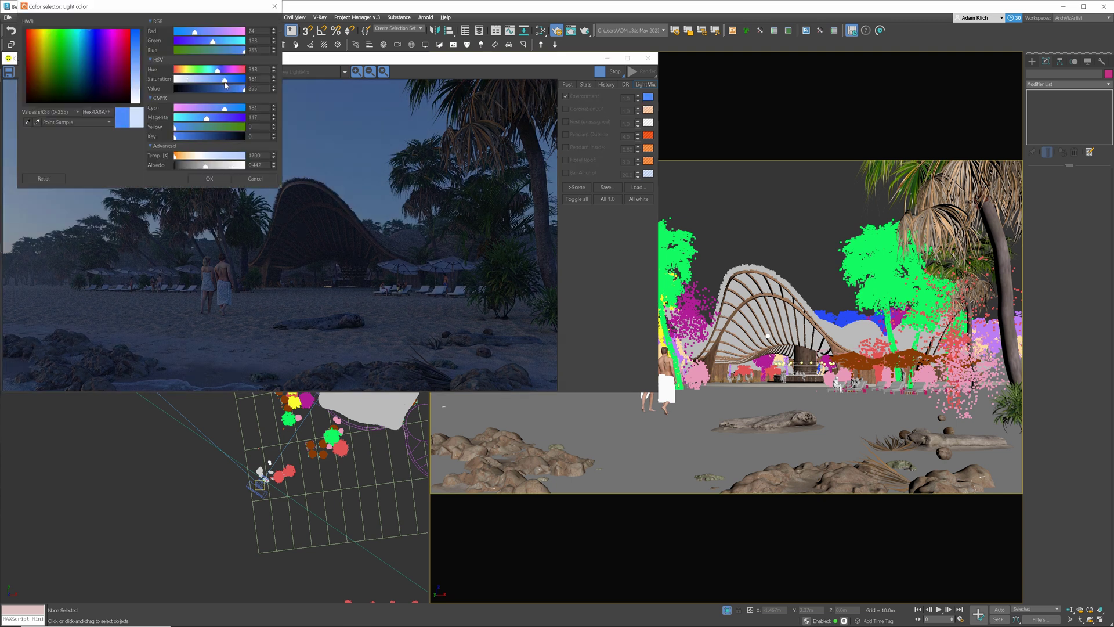
{"action": "left_click", "coordinate": [217, 82]}
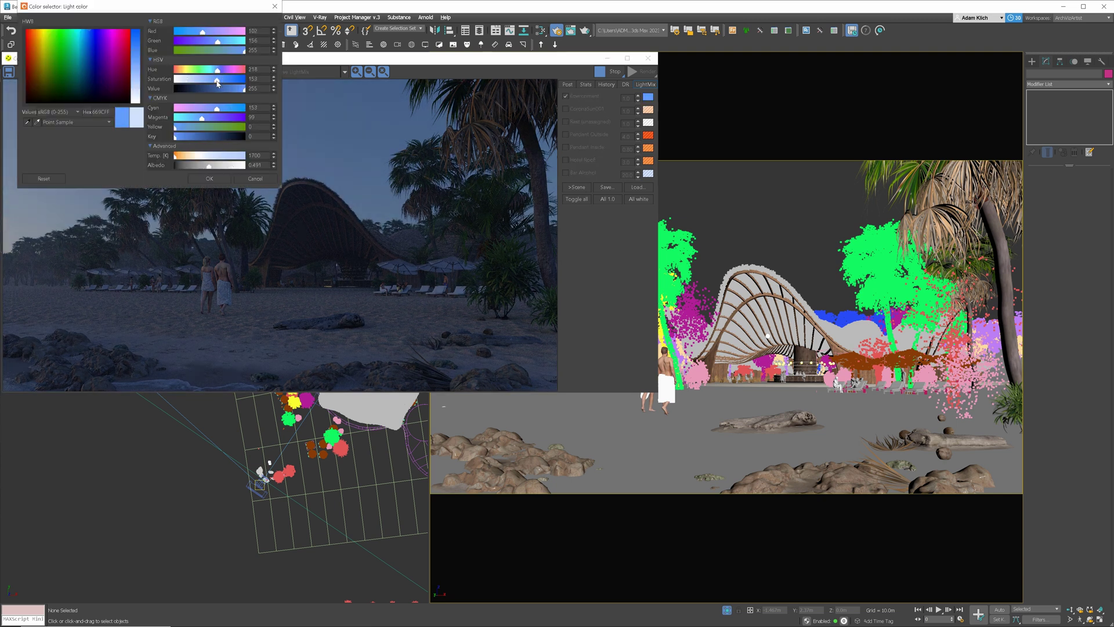
{"action": "left_click", "coordinate": [210, 178]}
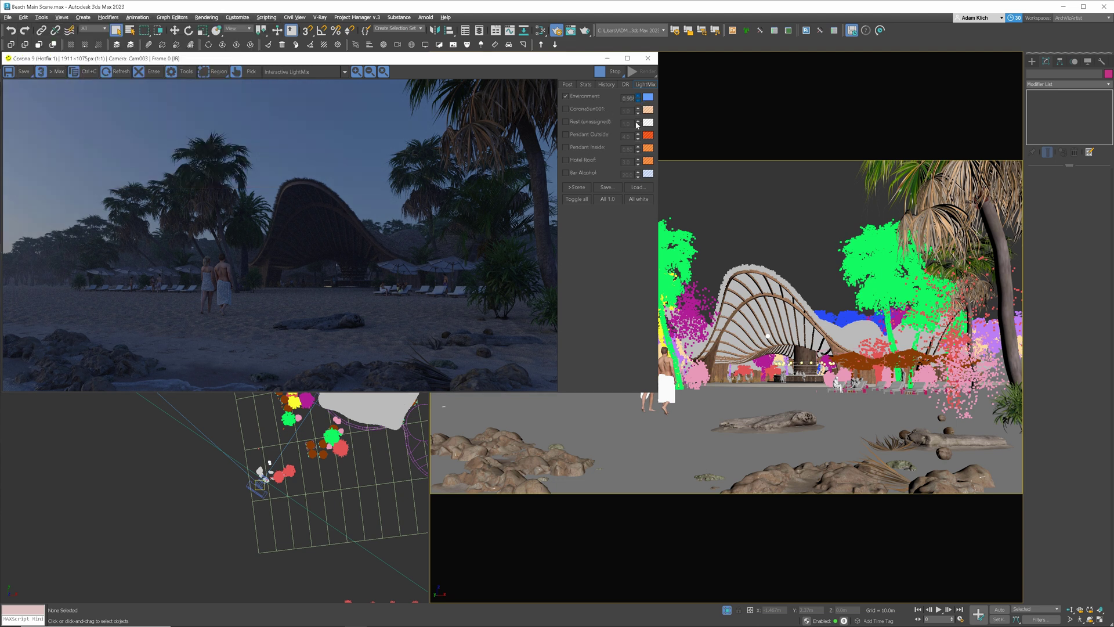
{"action": "left_click_drag", "start_coordinate": [634, 196], "coordinate": [632, 216]}
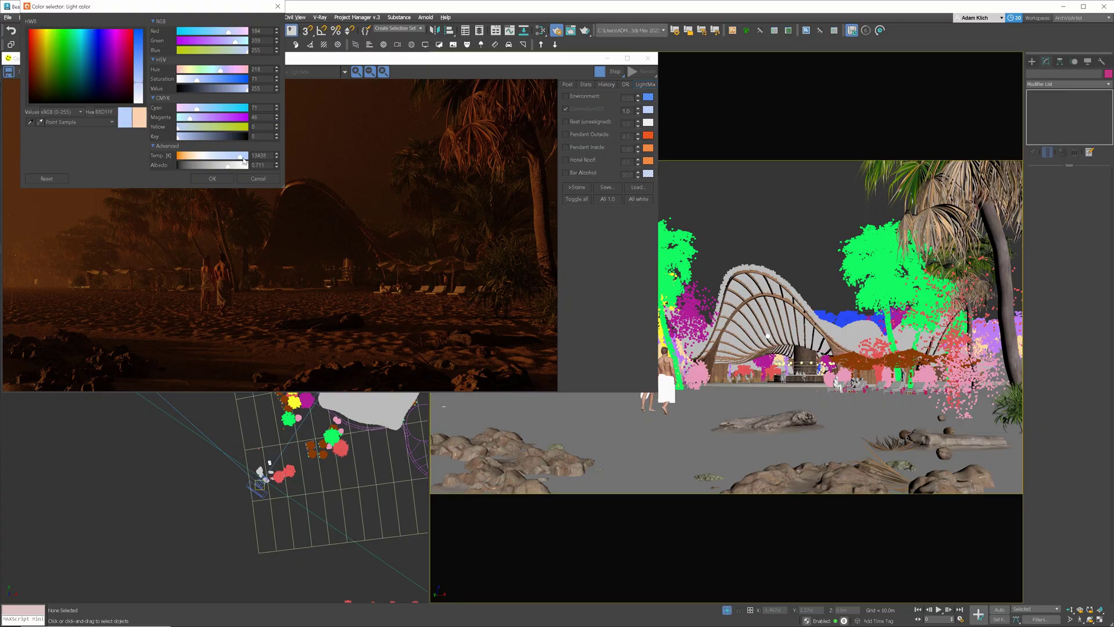
{"action": "left_click", "coordinate": [139, 52]}
{"action": "left_click_drag", "start_coordinate": [139, 53], "coordinate": [139, 35]}
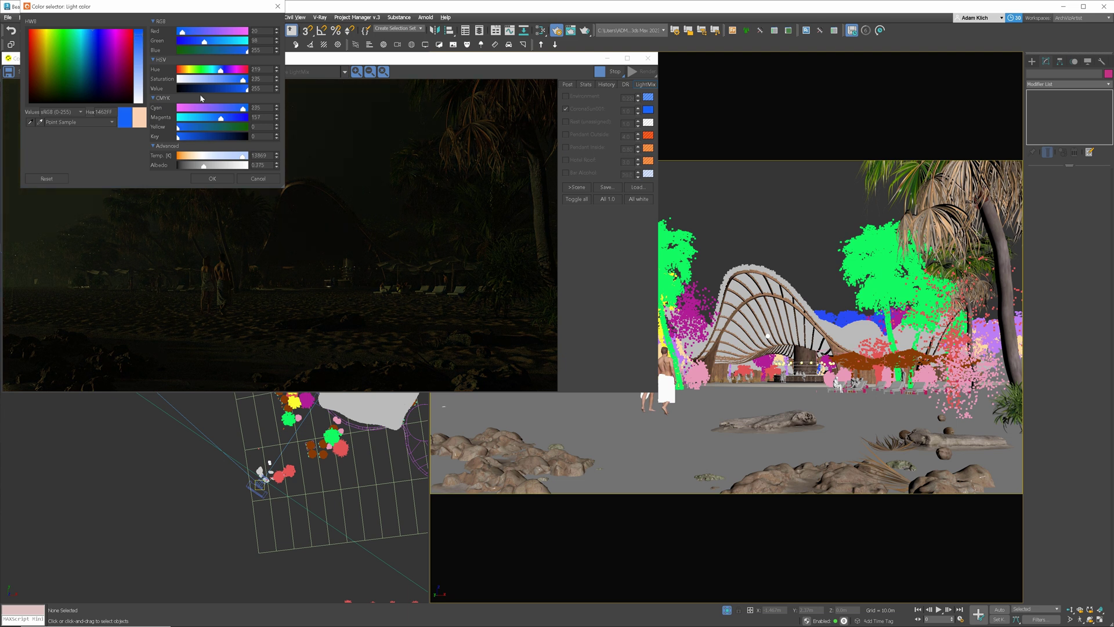
{"action": "left_click", "coordinate": [250, 180]}
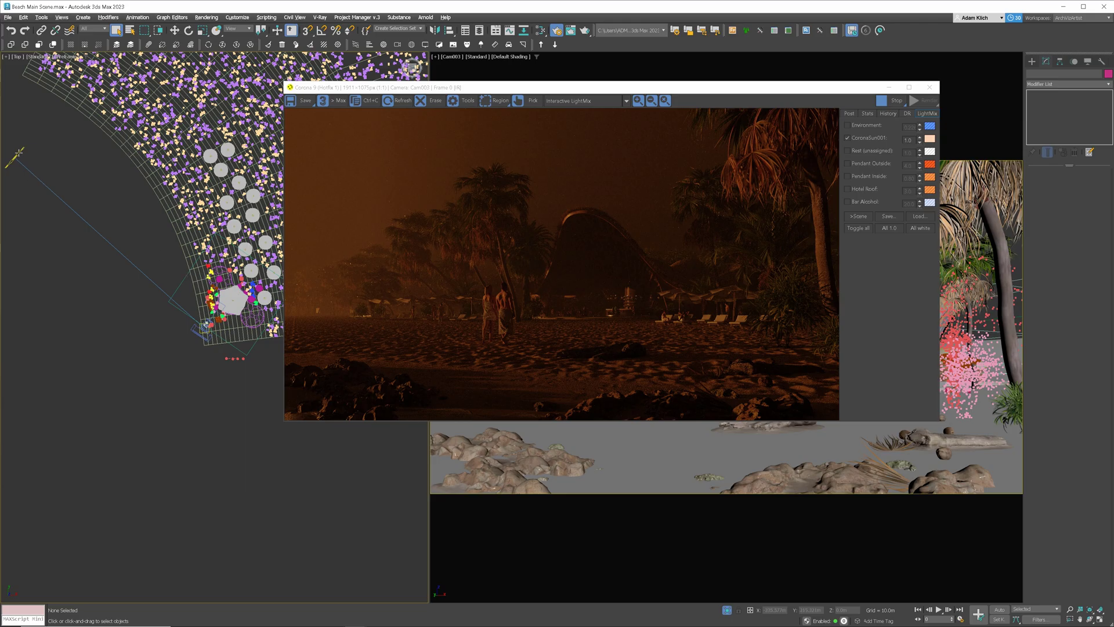
Step: Select the Corona Sun in the Top viewport and switch its color mode to Direct input
{"action": "left_click", "coordinate": [19, 152]}
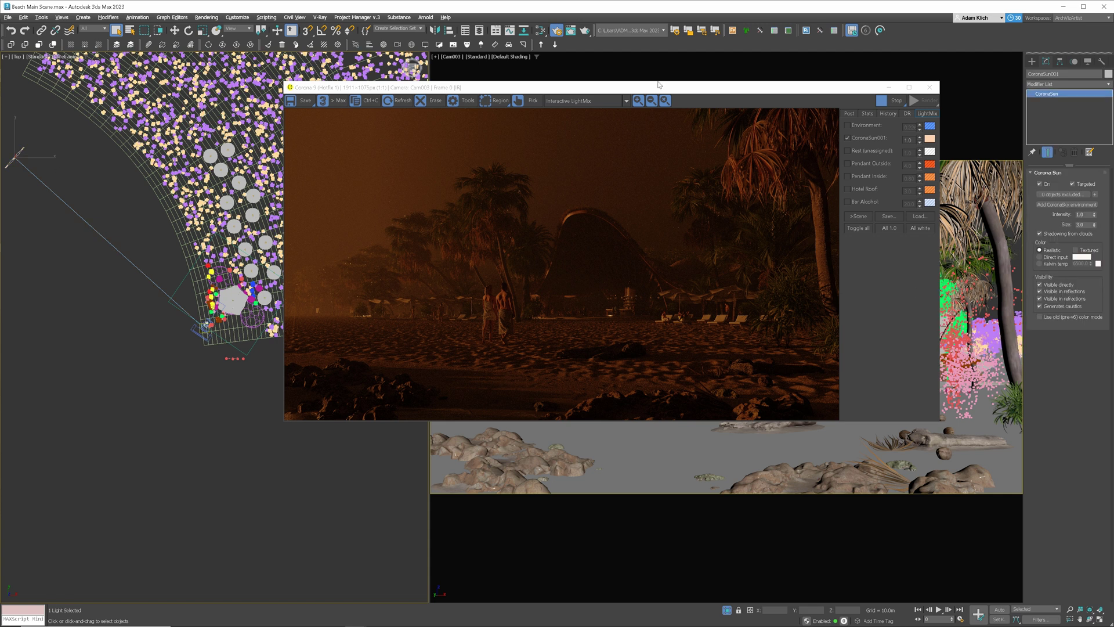
{"action": "left_click_drag", "start_coordinate": [650, 88], "coordinate": [427, 77]}
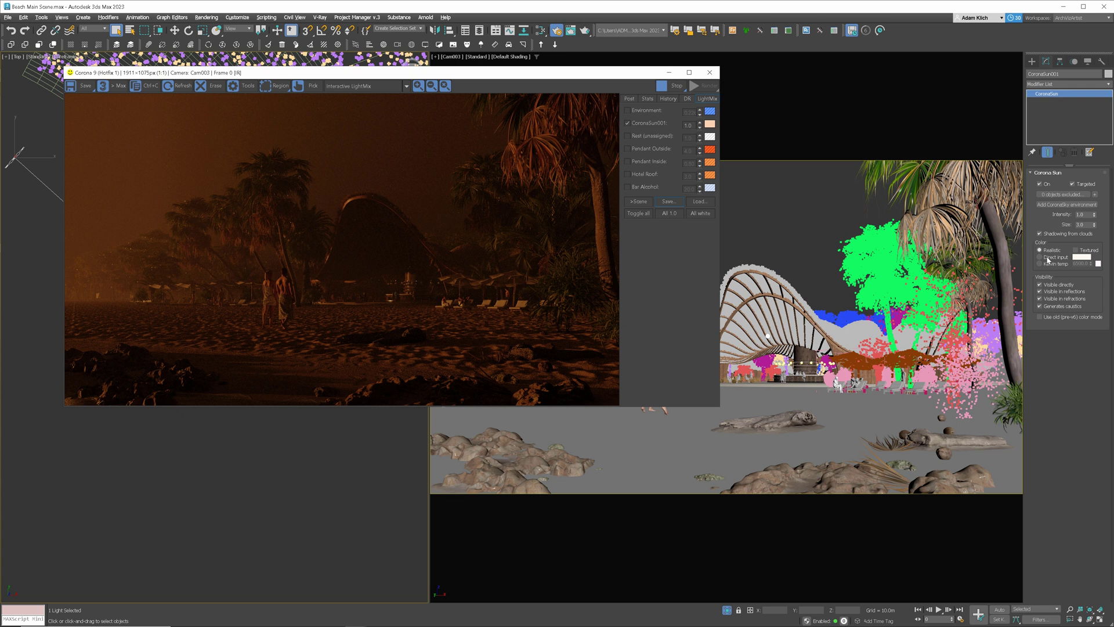
{"action": "left_click", "coordinate": [1040, 259]}
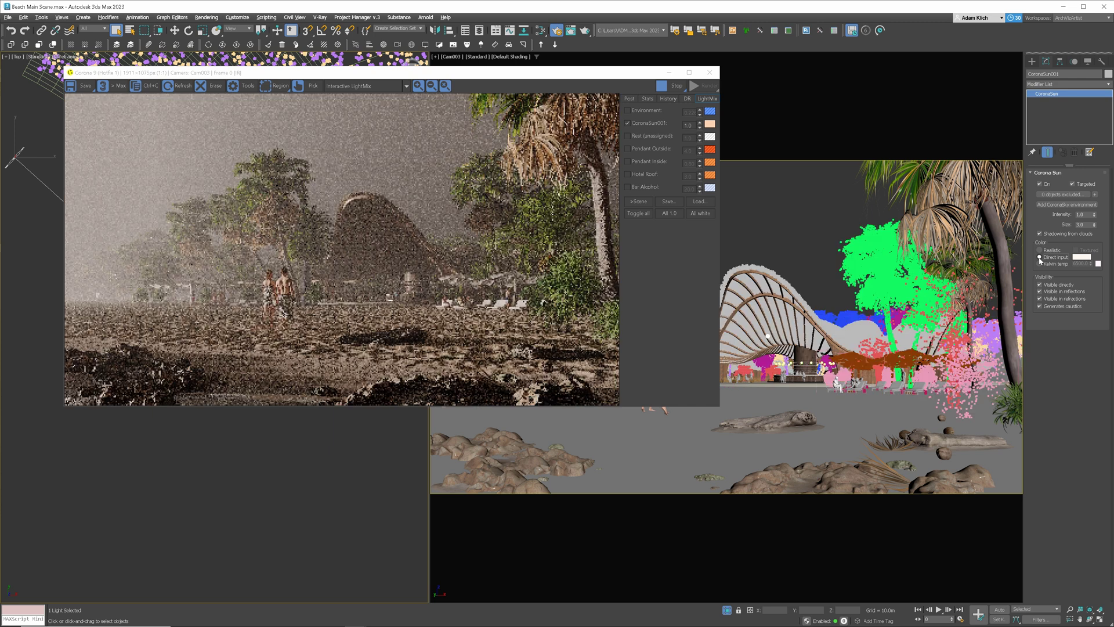
Step: Tint the CoronaSun001 light layer blue (RGB 60, 125, 255) and set its intensity to 0.1
{"action": "left_click", "coordinate": [710, 124]}
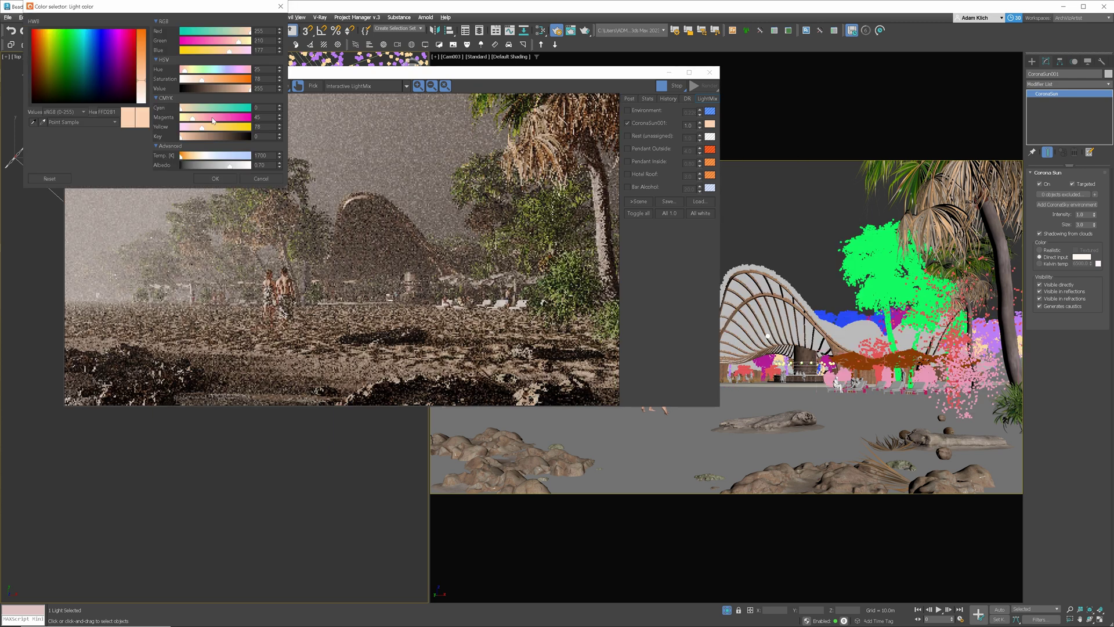
{"action": "left_click", "coordinate": [250, 156]}
{"action": "left_click", "coordinate": [141, 48]}
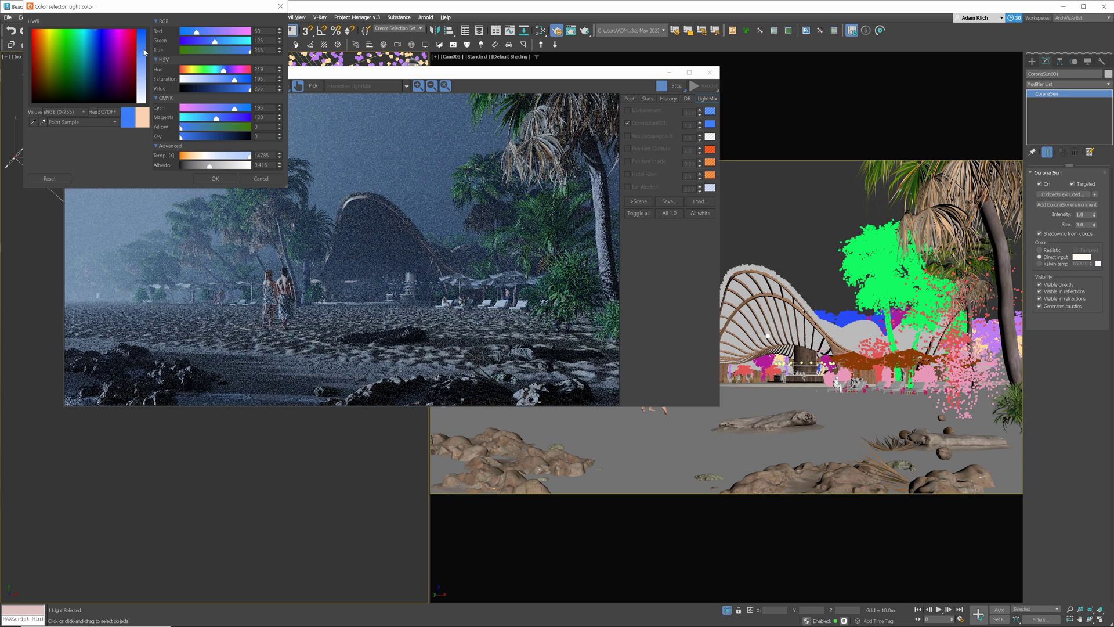
{"action": "left_click", "coordinate": [214, 179]}
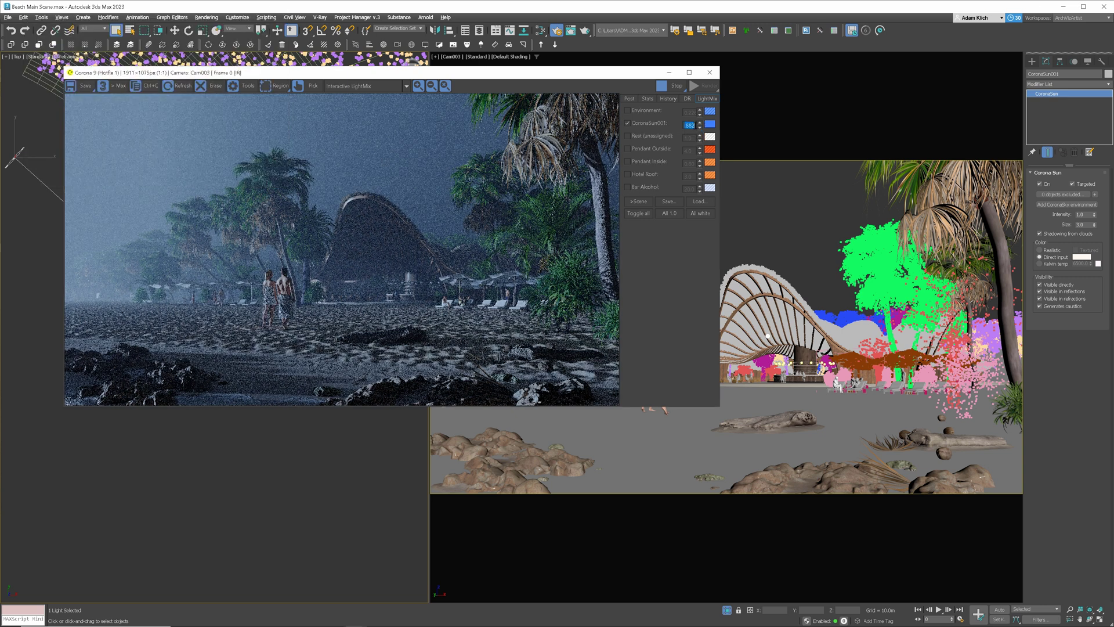
{"action": "type", "text": "0.1"}
{"action": "key", "text": "Return"}
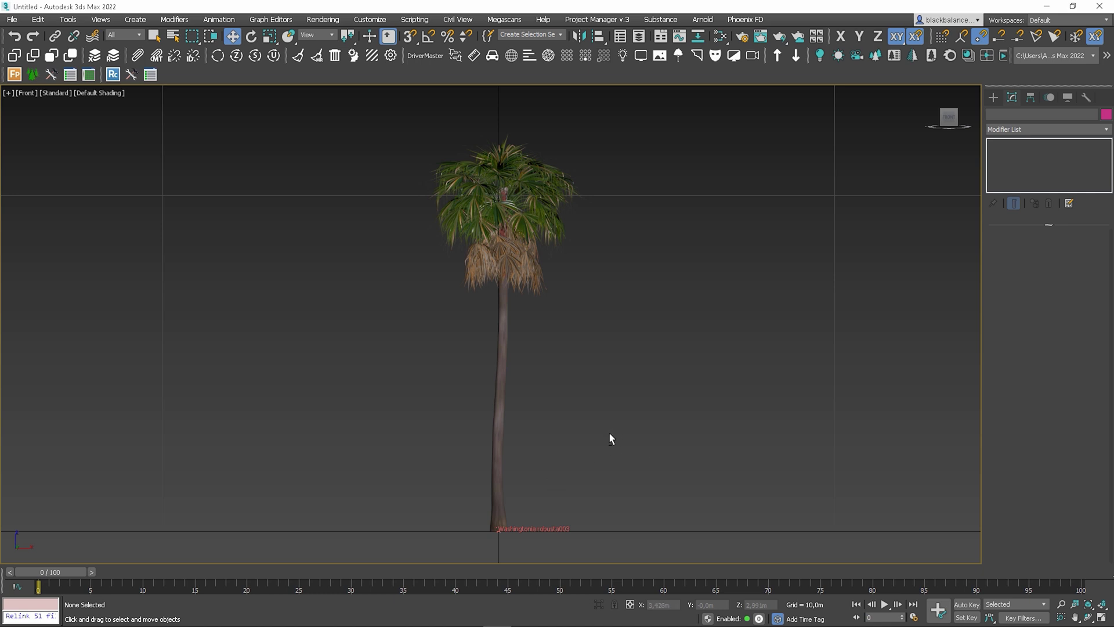
Step: Turn on Auto Key in the palm models scene and go to frame 100
{"action": "middle_click_drag", "start_coordinate": [609, 440], "coordinate": [576, 448], "text": "alt"}
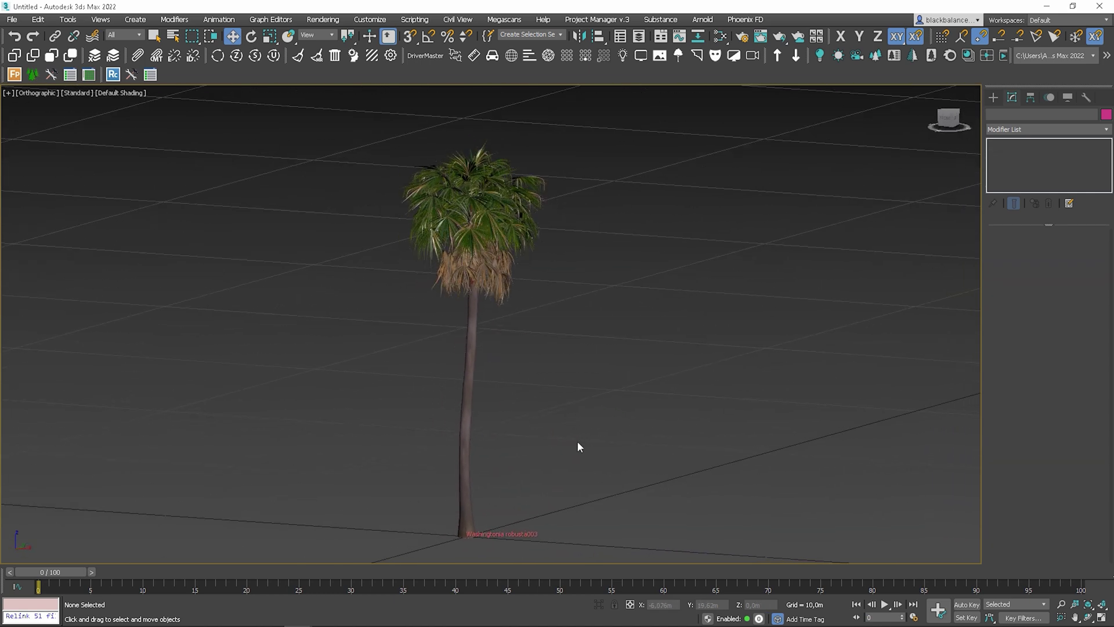
{"action": "key", "text": "shift+z"}
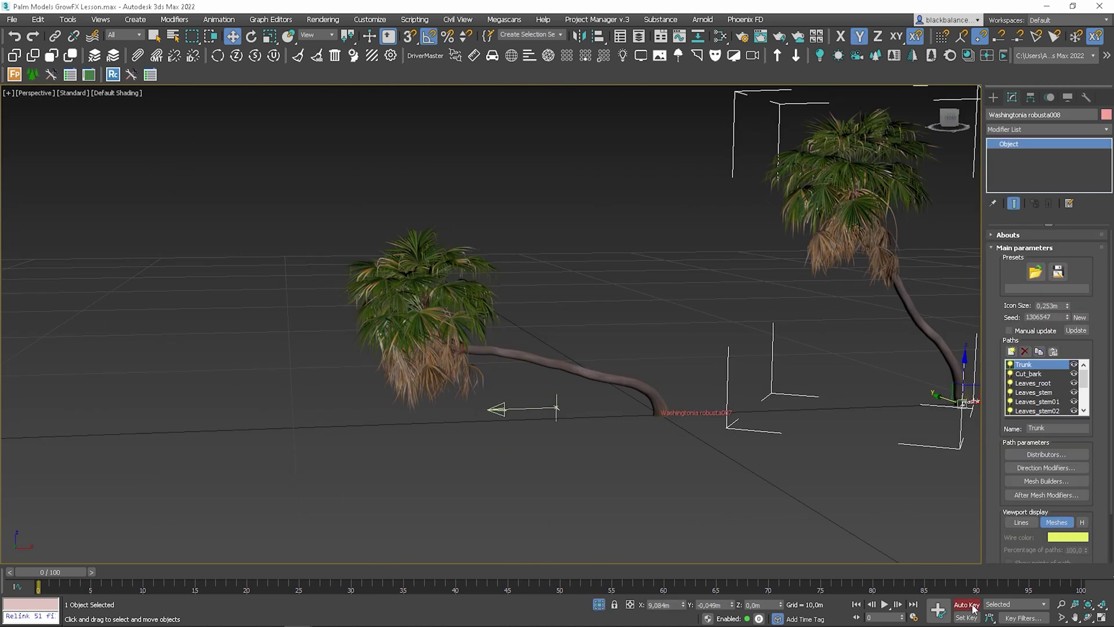
{"action": "left_click", "coordinate": [967, 605]}
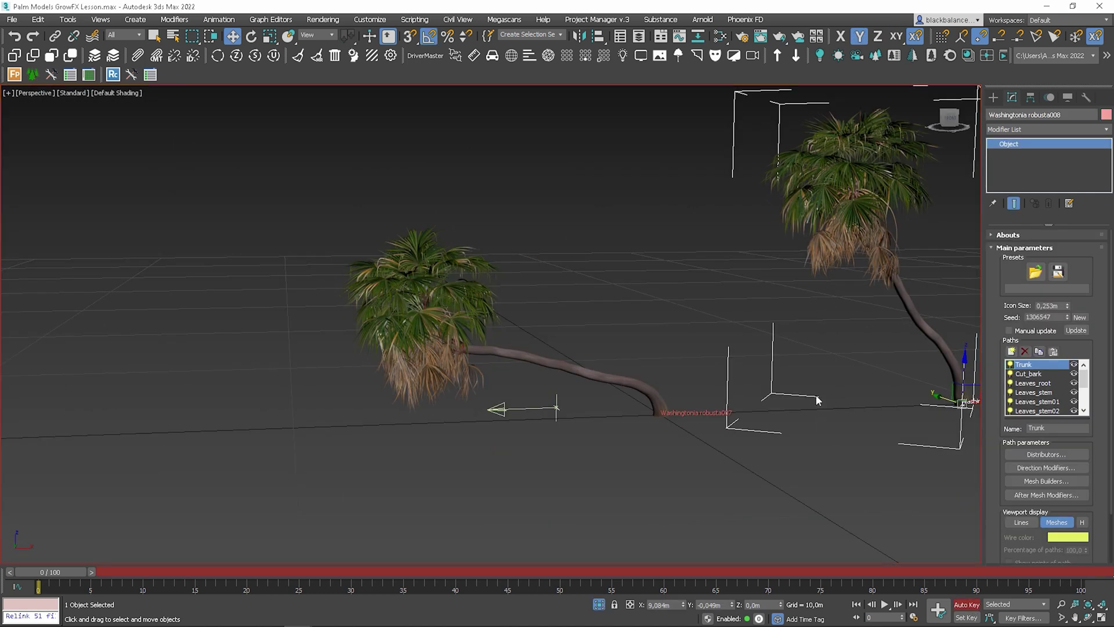
{"action": "middle_click_drag", "start_coordinate": [819, 401], "coordinate": [578, 406]}
{"action": "scroll", "coordinate": [582, 413], "scroll_direction": "down", "scroll_amount": 3}
{"action": "left_click", "coordinate": [913, 605]}
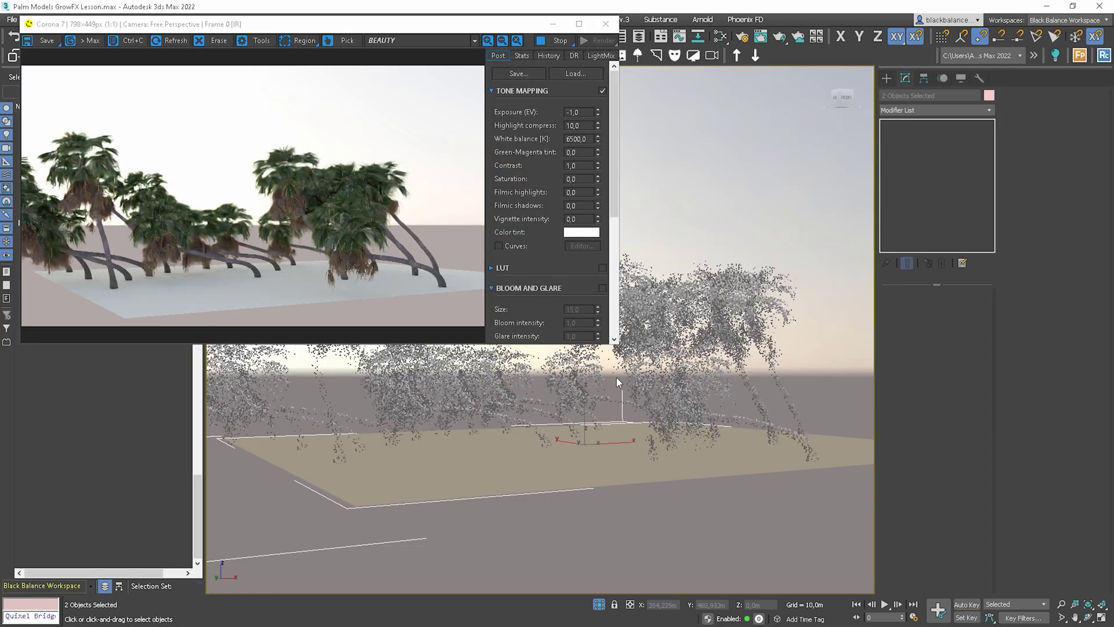
{"action": "middle_click_drag", "start_coordinate": [616, 378], "coordinate": [664, 380], "text": "alt"}
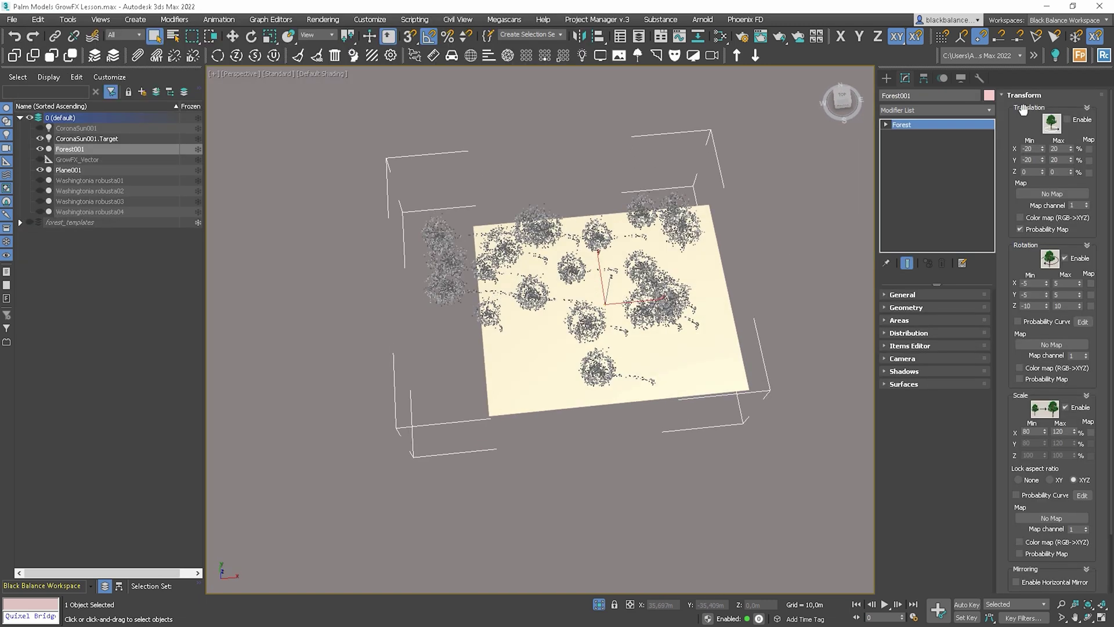
Step: Enable random translation for the Forest001 palm scatter
{"action": "left_click", "coordinate": [1067, 120]}
{"action": "mouse_move", "coordinate": [689, 260]}
{"action": "middle_mouse_down", "text": "alt"}
{"action": "mouse_move", "coordinate": [683, 295]}
{"action": "mouse_move", "coordinate": [681, 215]}
{"action": "mouse_move", "coordinate": [687, 264]}
{"action": "middle_mouse_up", "text": "alt"}
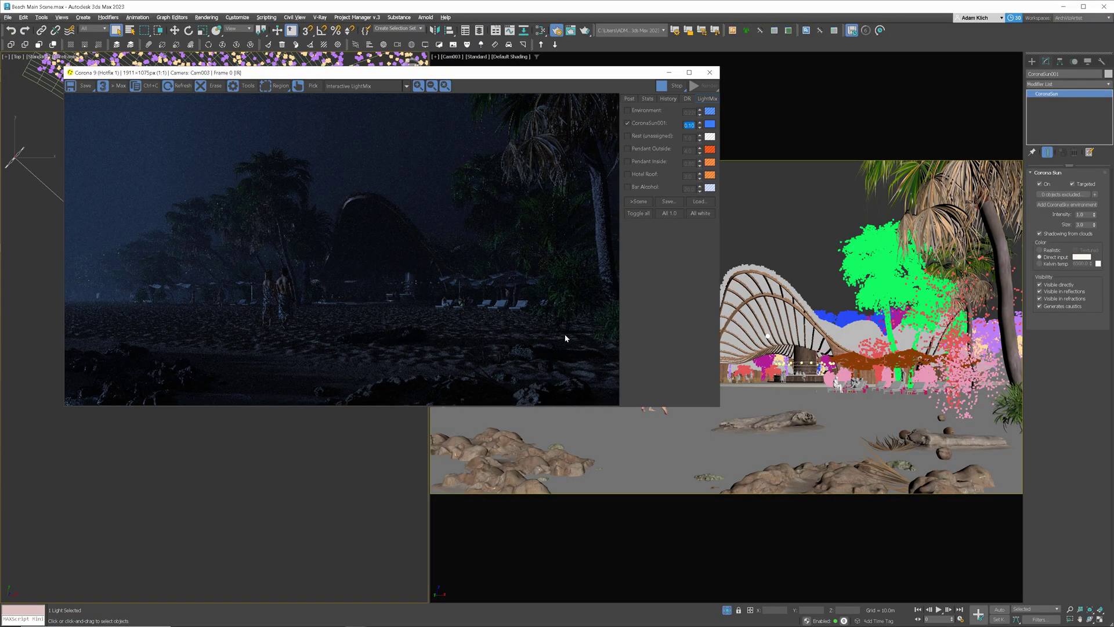
Step: Soften the Corona Sun's shadows by trying a size of 10 and settling on a size of 15
{"action": "left_click", "coordinate": [1082, 225]}
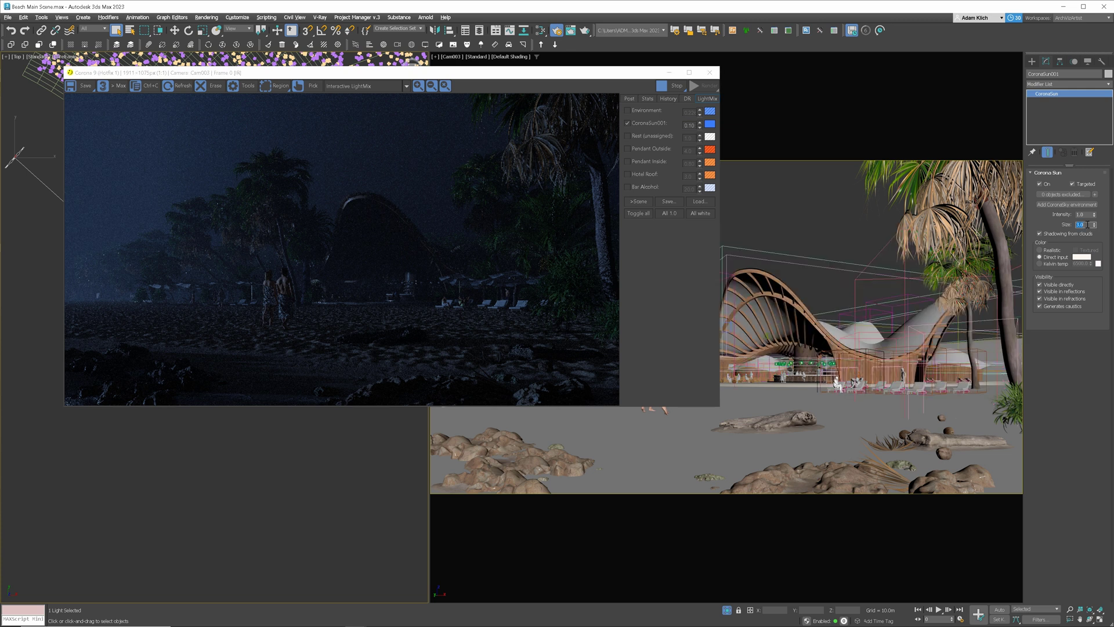
{"action": "type", "text": "10"}
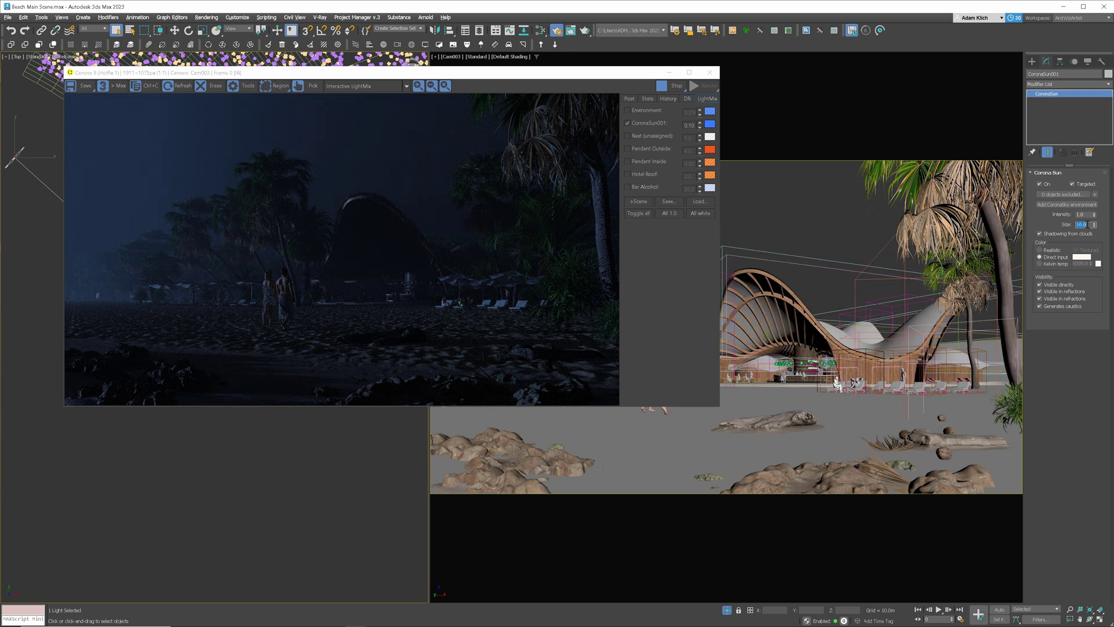
{"action": "key", "text": "Return"}
{"action": "type", "text": "15"}
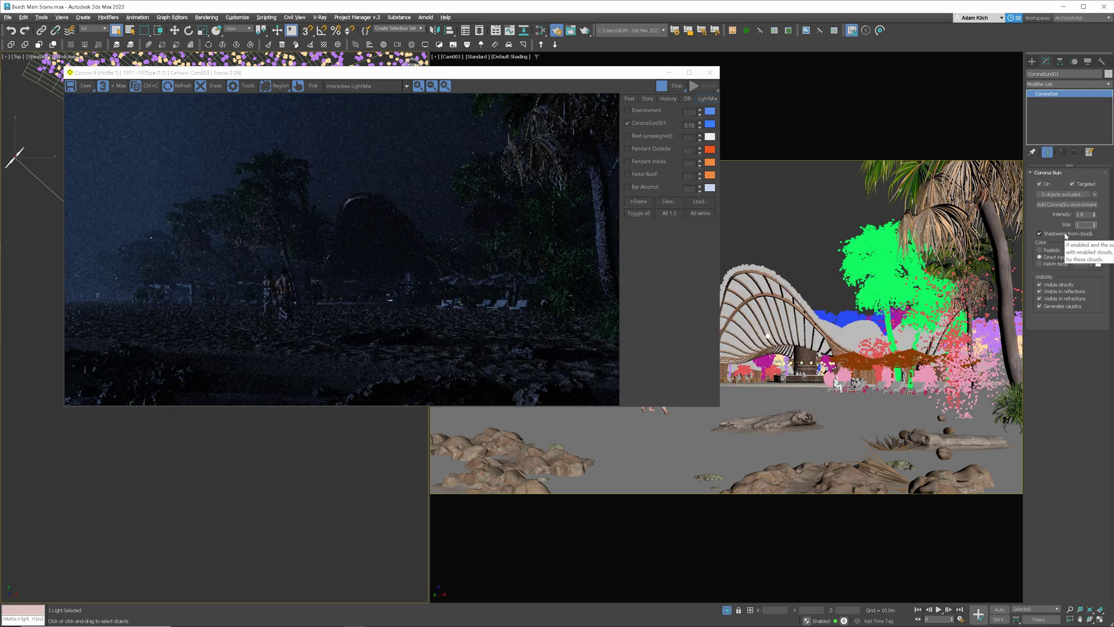
{"action": "key", "text": "Return"}
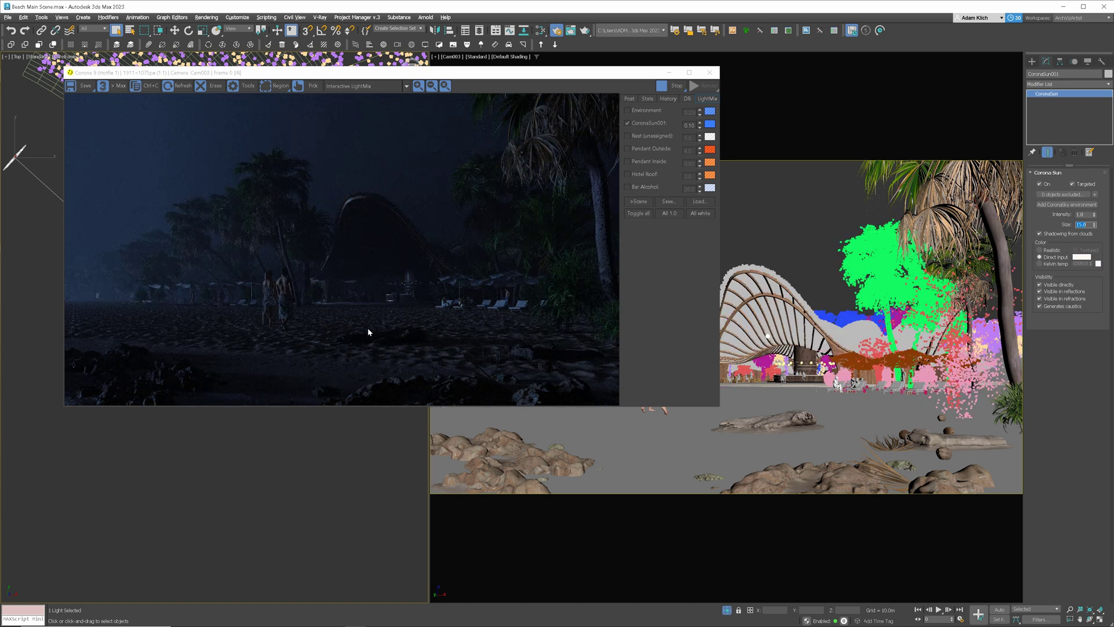
Step: Inspect the CESSENTIAL_Volumetrics render element and return to the Interactive LightMix view
{"action": "left_click", "coordinate": [369, 86]}
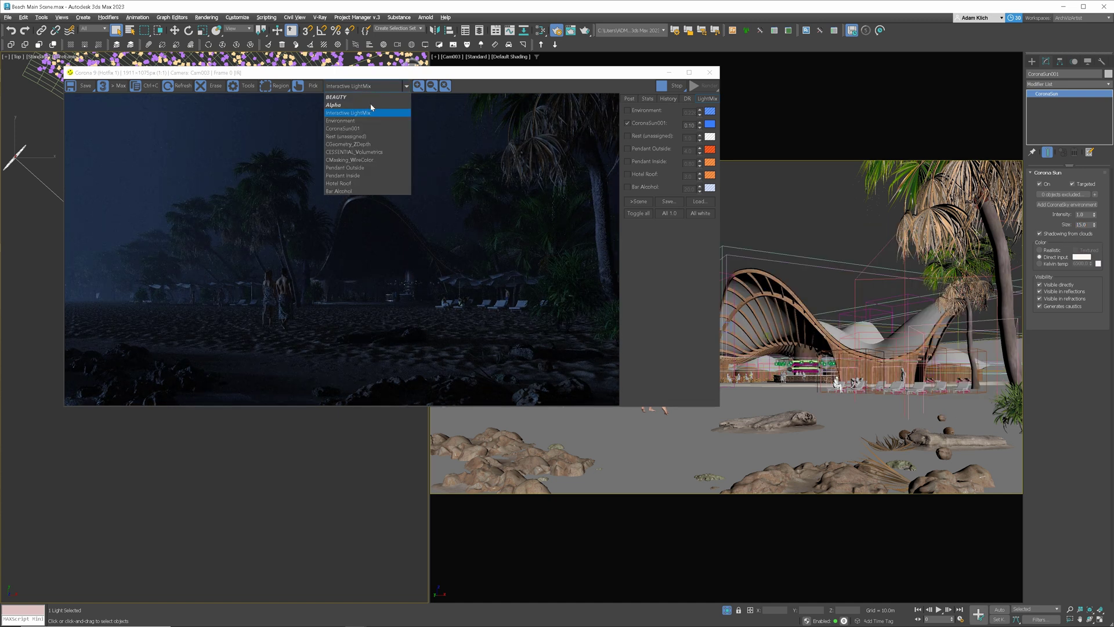
{"action": "left_click", "coordinate": [365, 154]}
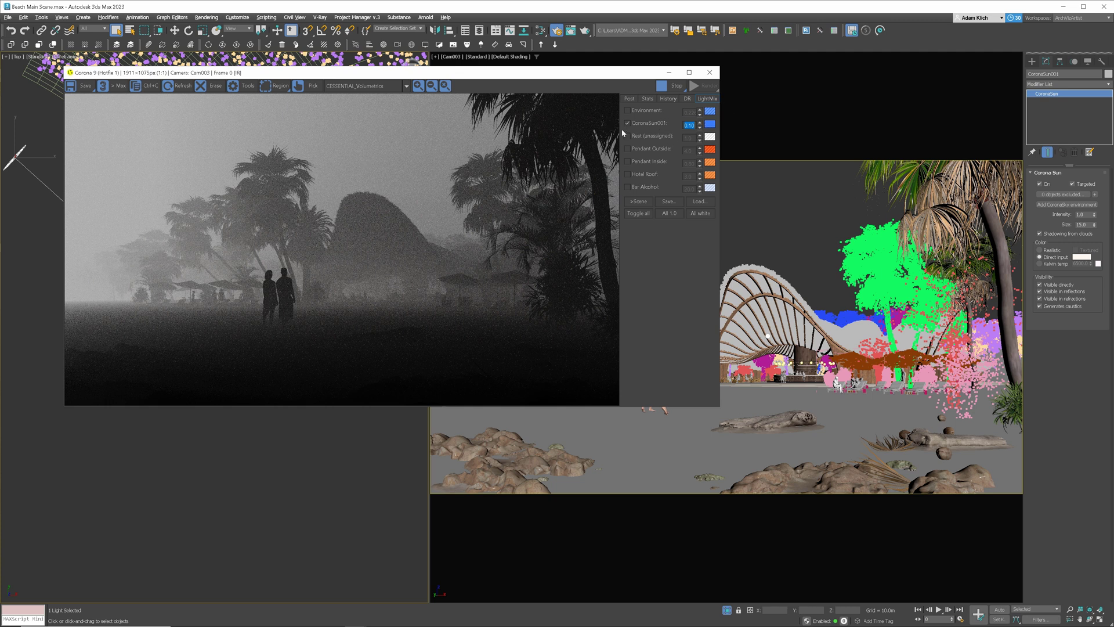
{"action": "left_click", "coordinate": [372, 86]}
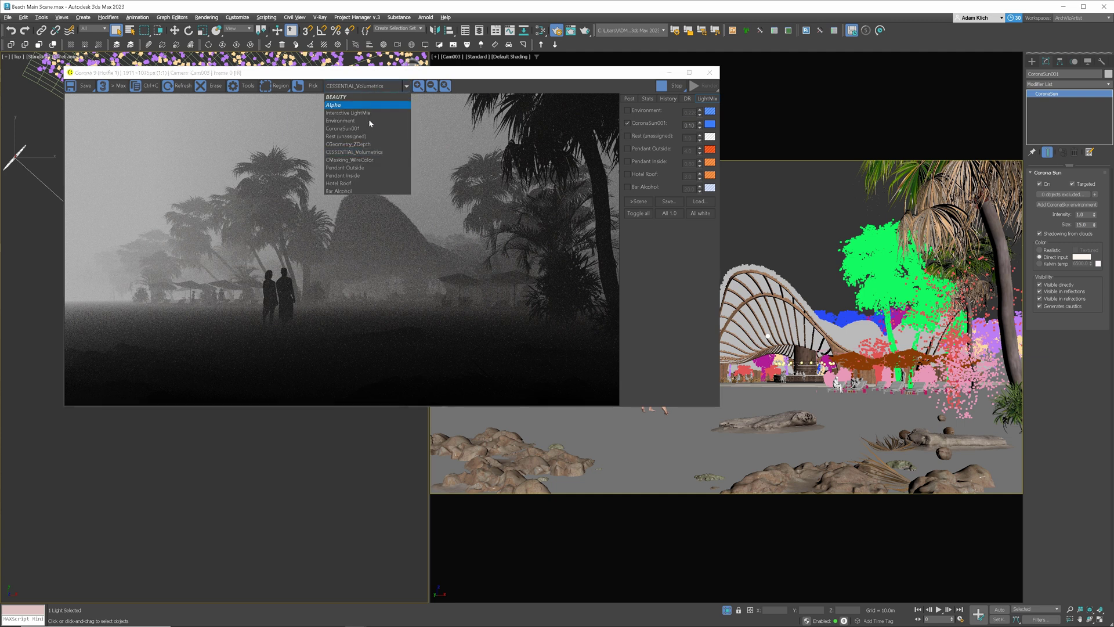
{"action": "left_click", "coordinate": [371, 113]}
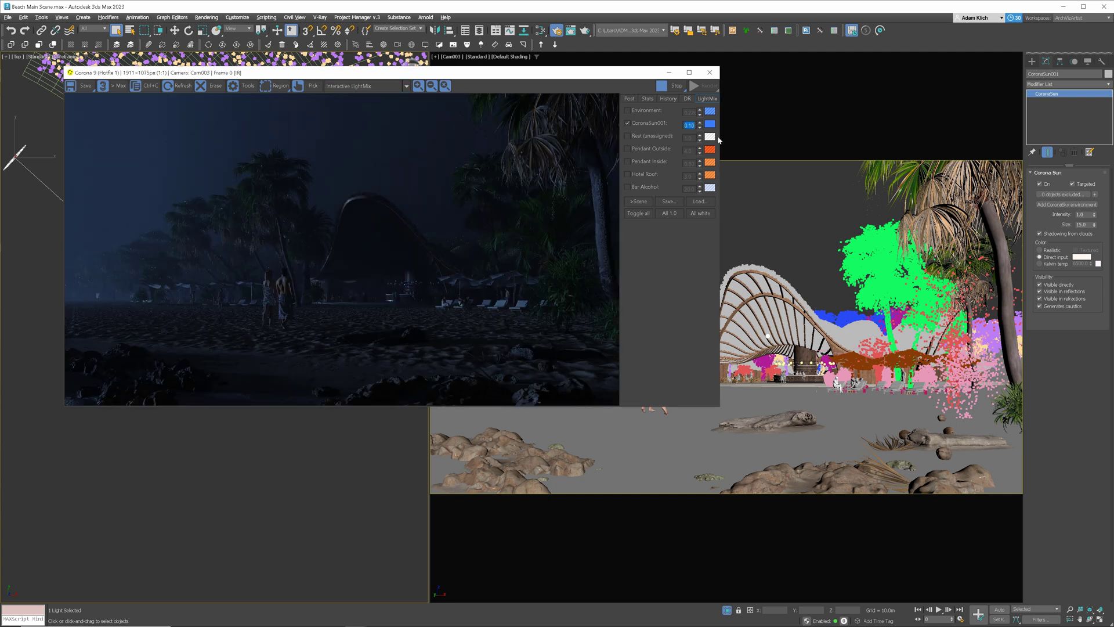
Step: Set the Corona Sun's own intensity to 0.1
{"action": "left_click", "coordinate": [1080, 214]}
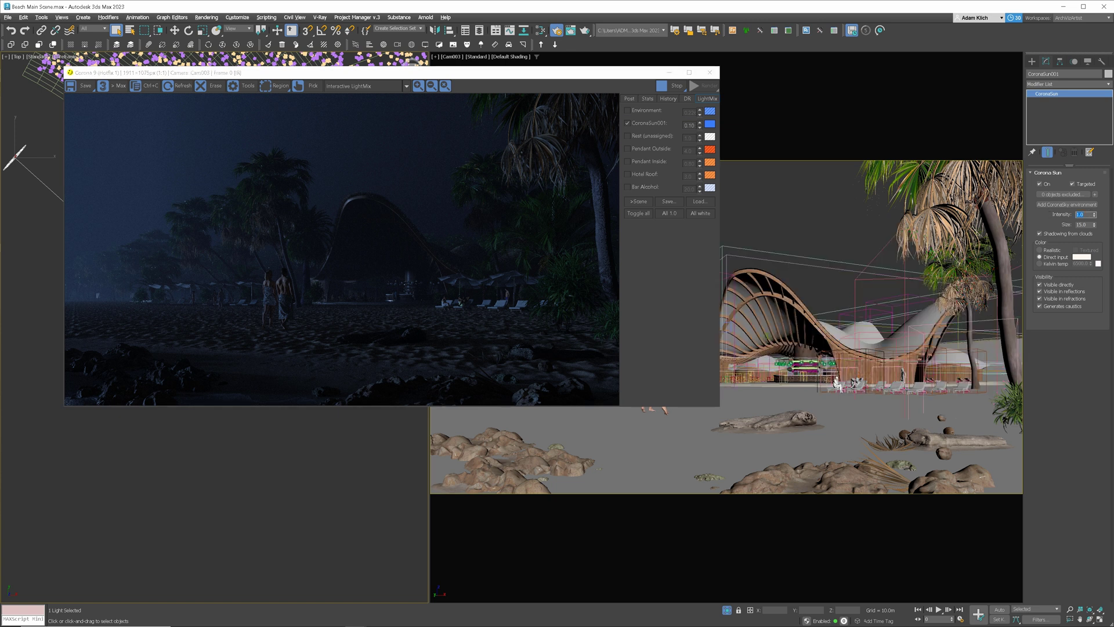
{"action": "type", "text": "0.1"}
{"action": "key", "text": "Return"}
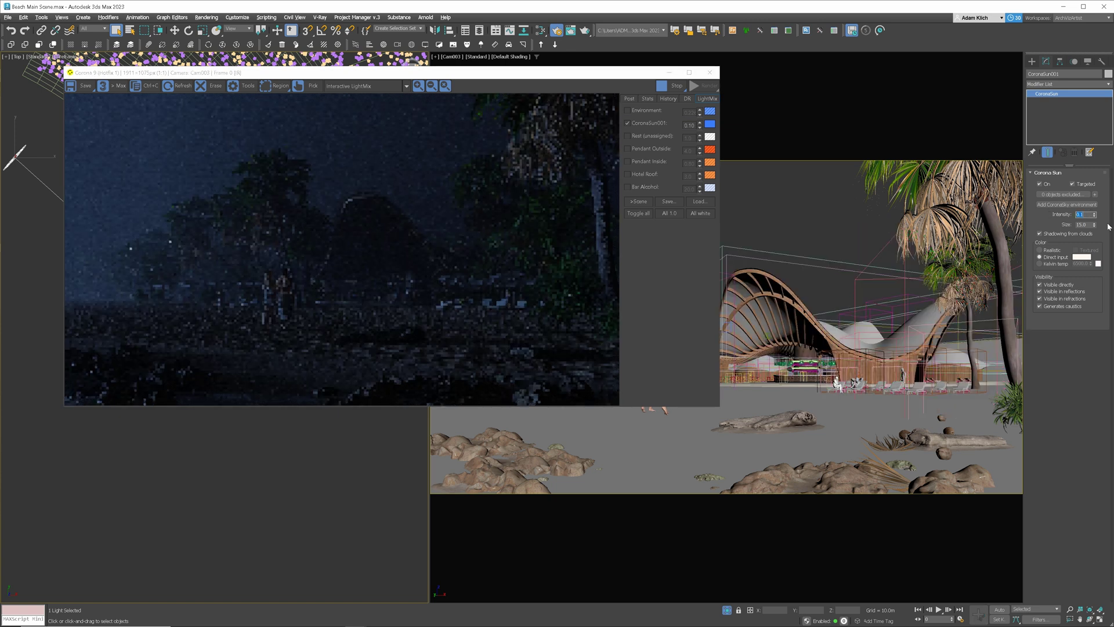
Step: Match the Corona Sun's direct input colour to its LightMix tint by setting red 60, green 125 and blue 255
{"action": "left_click", "coordinate": [711, 125]}
{"action": "left_click", "coordinate": [1082, 257]}
{"action": "type", "text": "60"}
{"action": "key", "text": "Tab"}
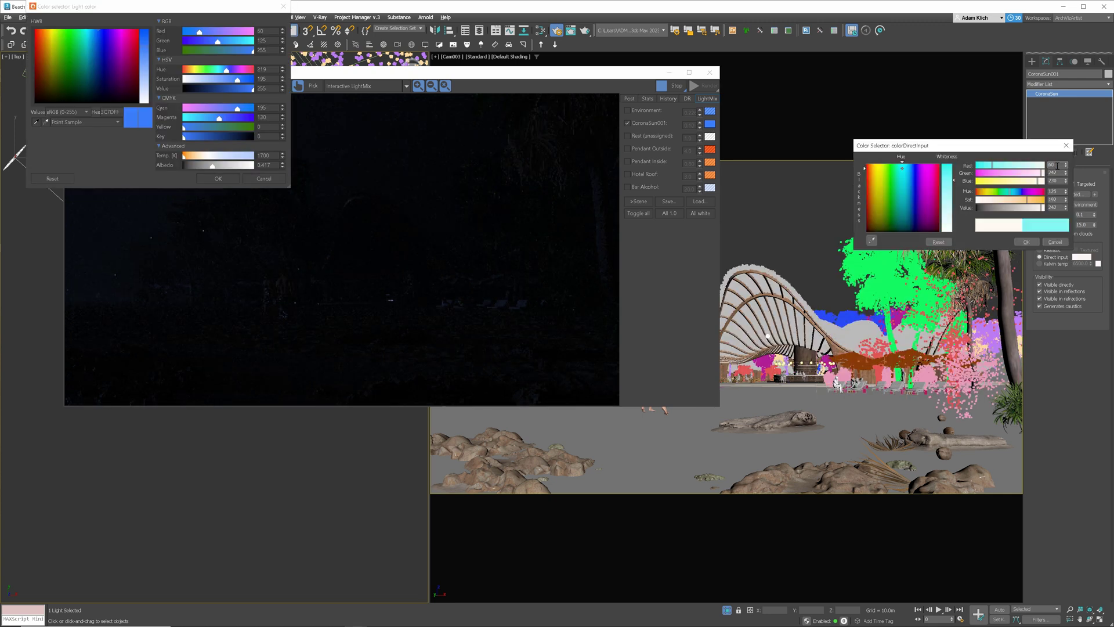
{"action": "type", "text": "125"}
{"action": "key", "text": "Tab"}
{"action": "type", "text": "255"}
{"action": "key", "text": "Return"}
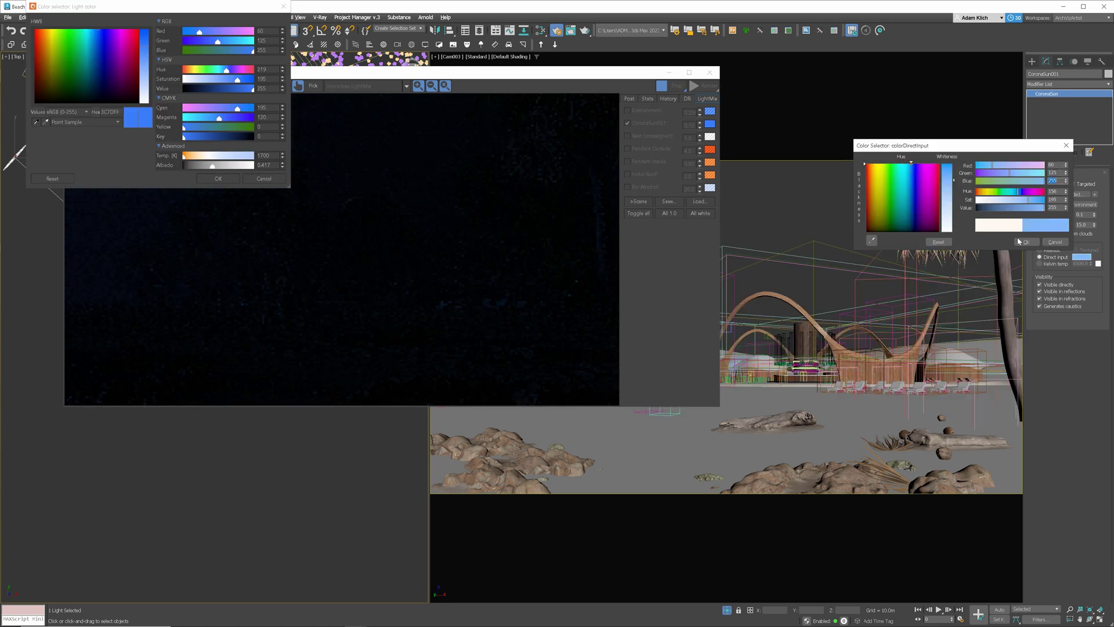
Step: Reset the CoronaSun001 LightMix colour to white and display the CESSENTIAL_Volumetrics render element
{"action": "left_click_drag", "start_coordinate": [155, 7], "coordinate": [158, 7]}
{"action": "left_click_drag", "start_coordinate": [148, 90], "coordinate": [148, 111]}
{"action": "left_click", "coordinate": [221, 178]}
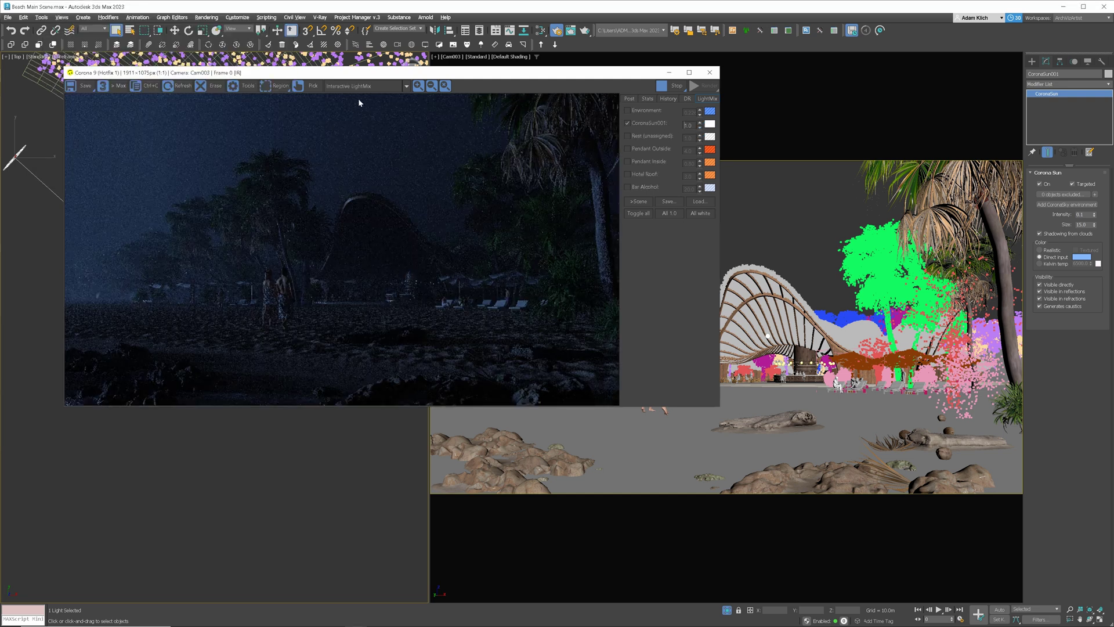
{"action": "left_click", "coordinate": [360, 86]}
{"action": "left_click", "coordinate": [368, 150]}
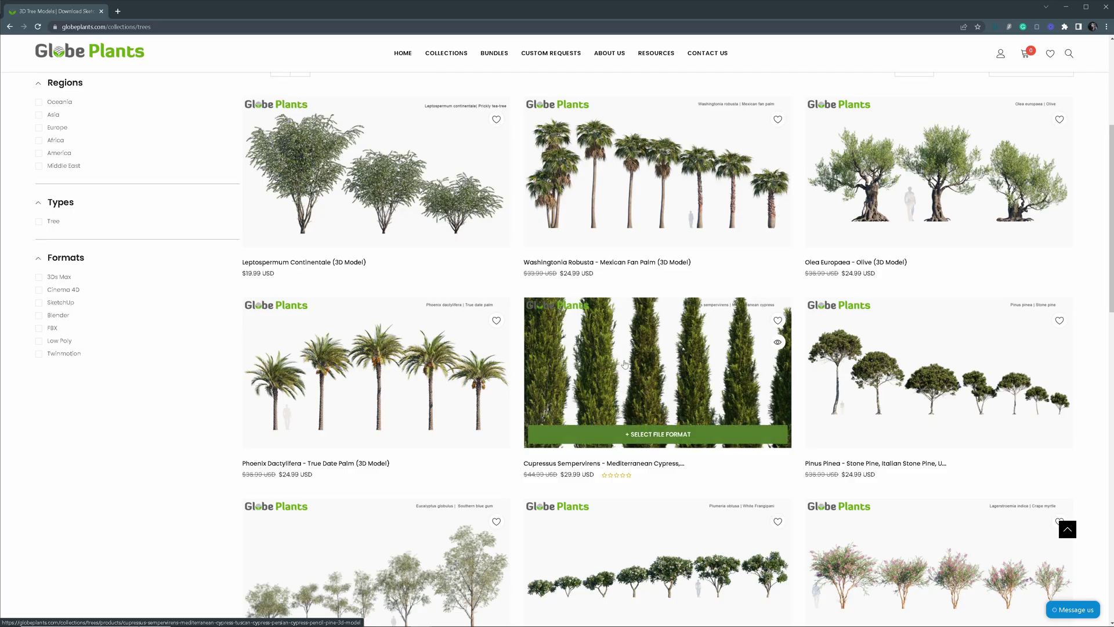
Step: On the Globe Plants website, browse the plant bundles and examine the preview images of Bundle 14 - Tropical Garden 02
{"action": "scroll", "coordinate": [625, 364], "scroll_direction": "up", "scroll_amount": 8}
{"action": "left_click", "coordinate": [494, 70]}
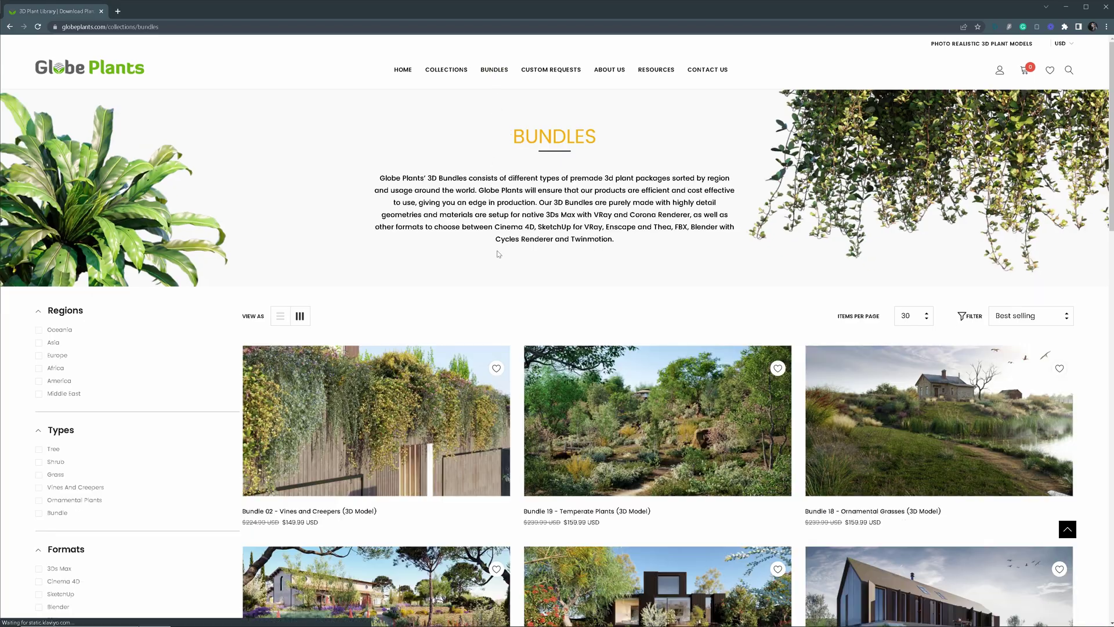
{"action": "scroll", "coordinate": [498, 253], "scroll_direction": "down", "scroll_amount": 6}
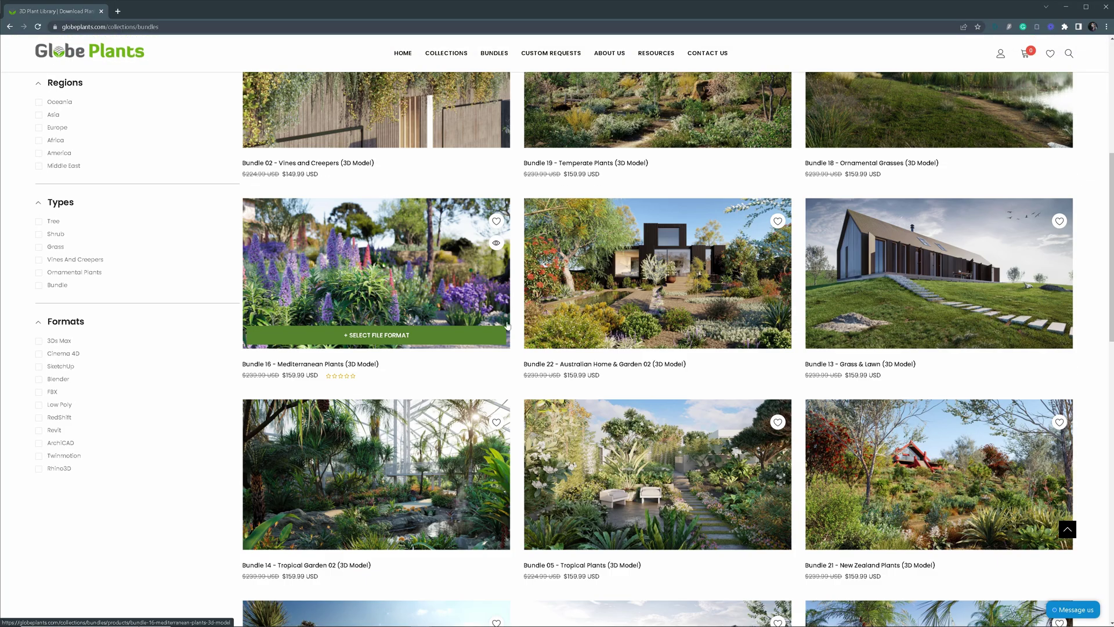
{"action": "left_click", "coordinate": [493, 452]}
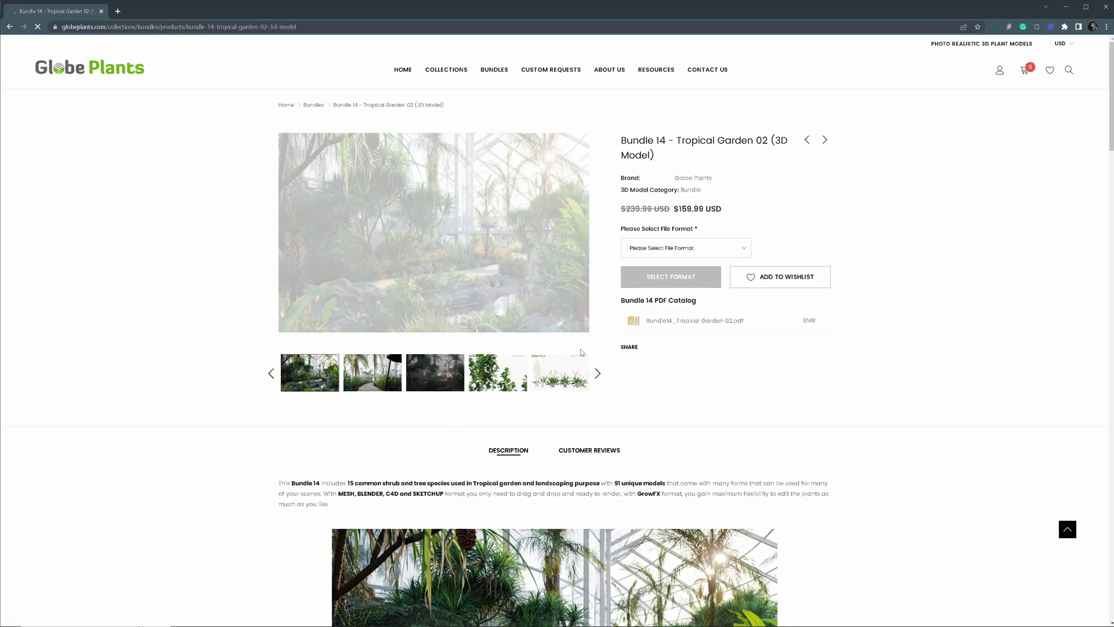
{"action": "scroll", "coordinate": [581, 352], "scroll_direction": "down", "scroll_amount": 15}
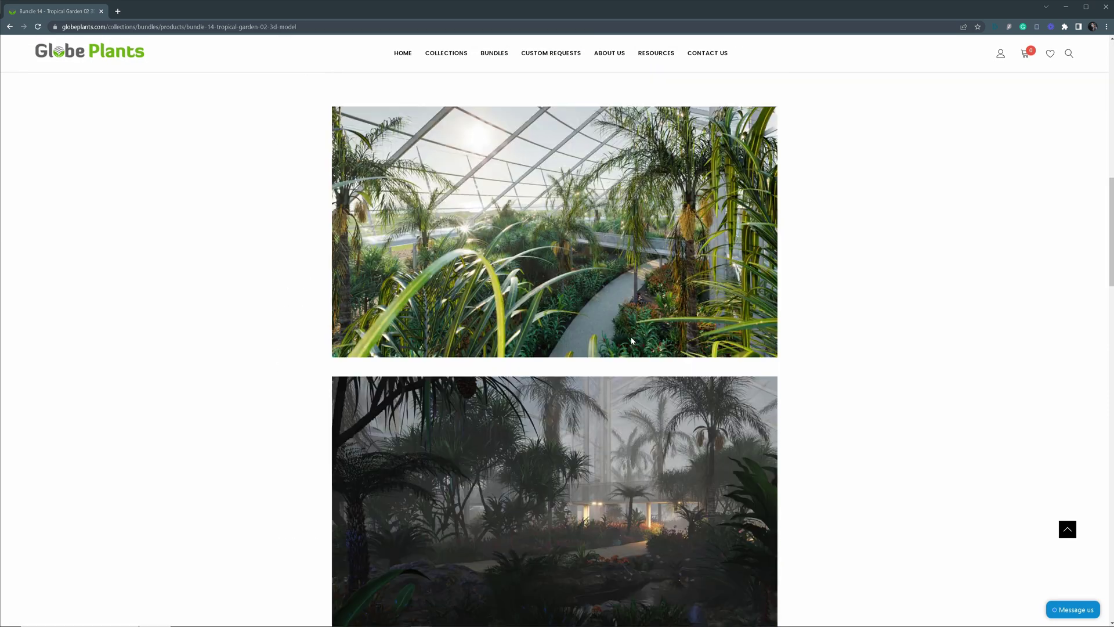
{"action": "scroll", "coordinate": [632, 341], "scroll_direction": "down", "scroll_amount": 1}
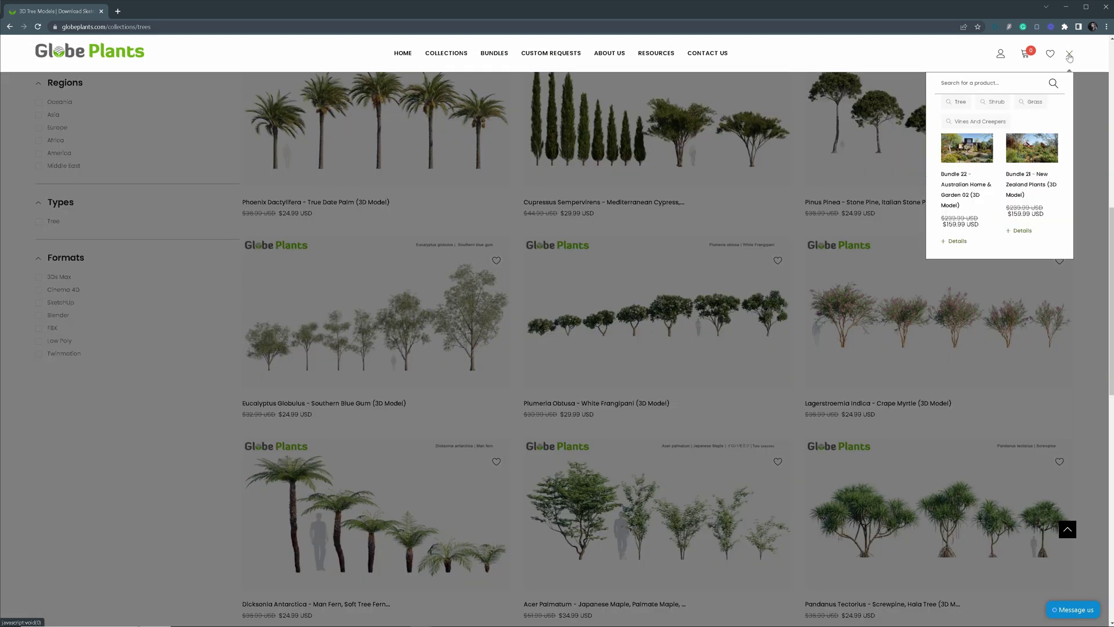
Step: Search the plant store for "washi", open the Washingtonia Robusta - Mexican Fan Palm product and highlight its sale price
{"action": "left_click", "coordinate": [985, 82]}
{"action": "type", "text": "w"}
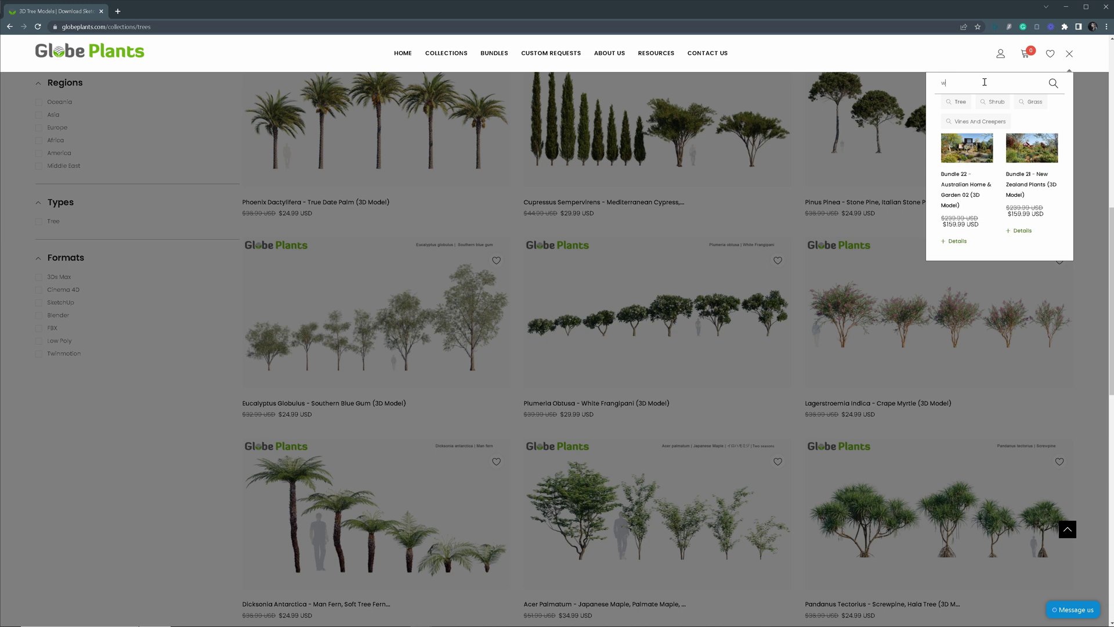
{"action": "type", "text": "ashi"}
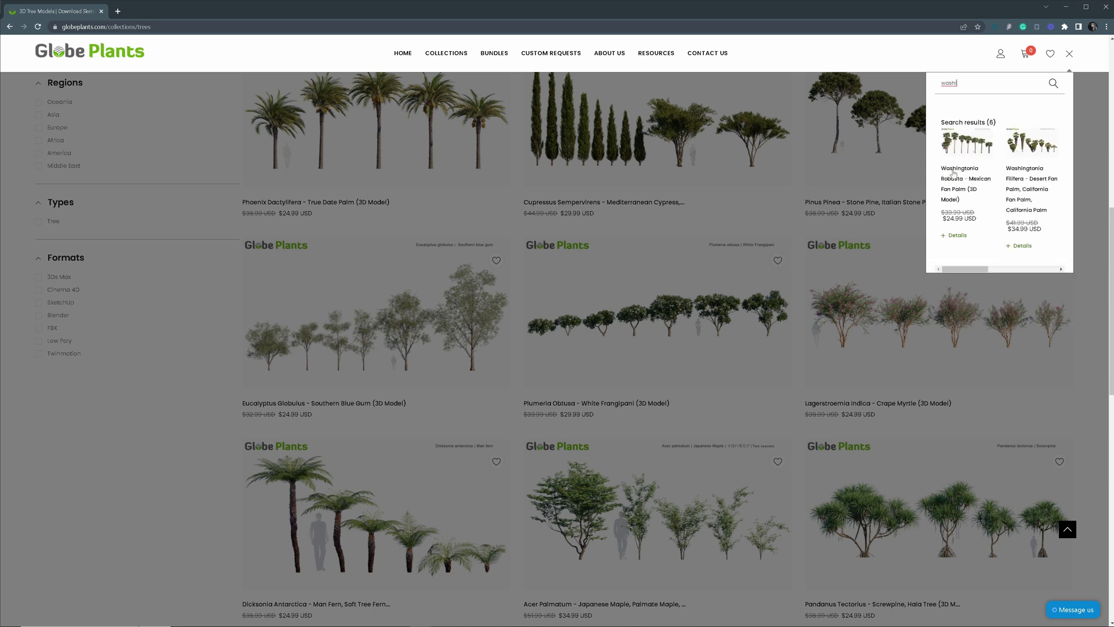
{"action": "left_click", "coordinate": [953, 173]}
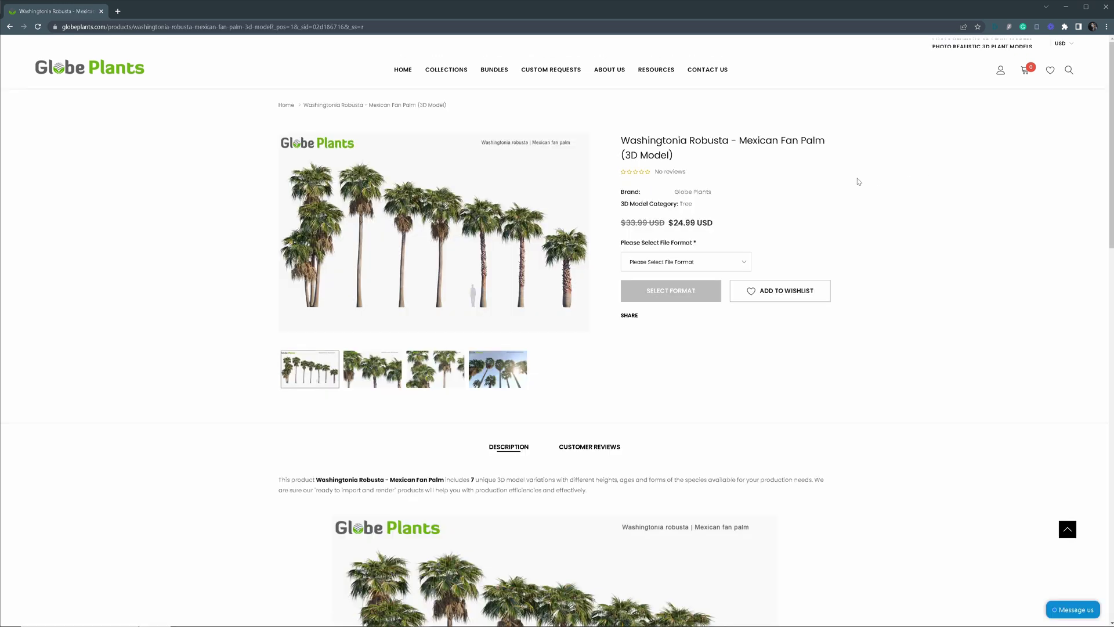
{"action": "left_click_drag", "start_coordinate": [716, 224], "coordinate": [668, 225]}
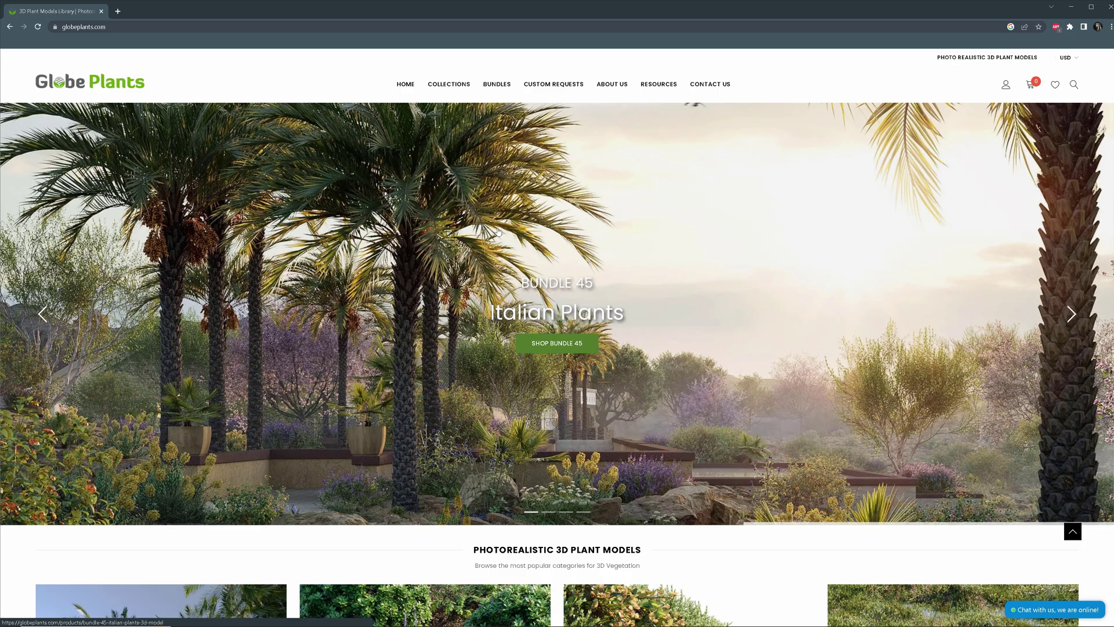
Step: Open the Custom Requests page and read through the custom 3D plant model offer
{"action": "left_click", "coordinate": [551, 85]}
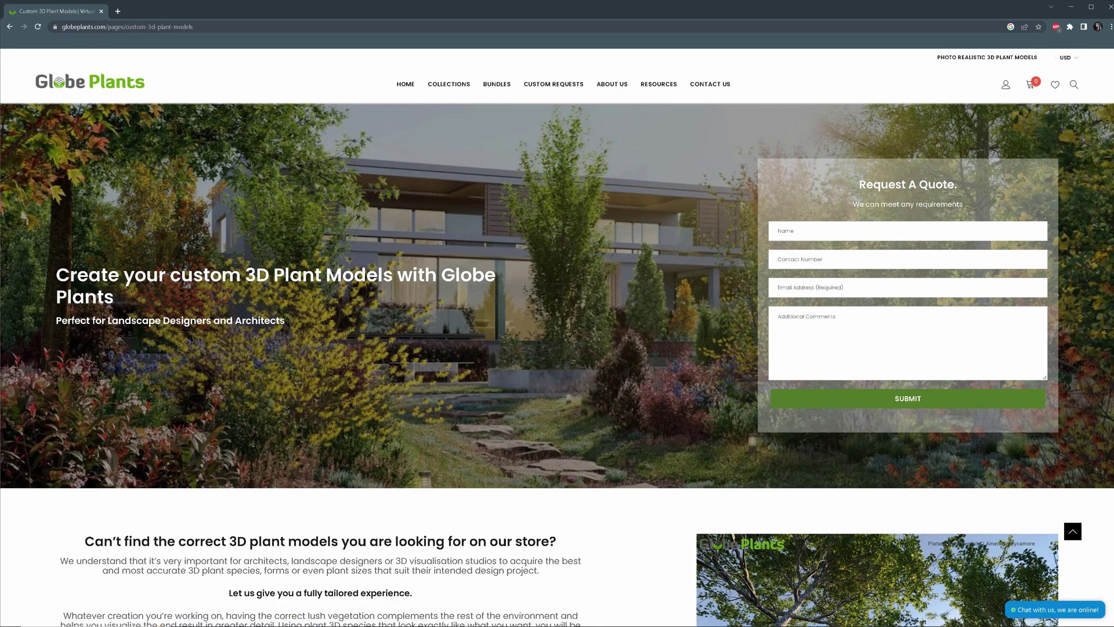
{"action": "scroll", "coordinate": [551, 88], "scroll_direction": "down", "scroll_amount": 1}
{"action": "scroll", "coordinate": [994, 53], "scroll_direction": "down", "scroll_amount": 10}
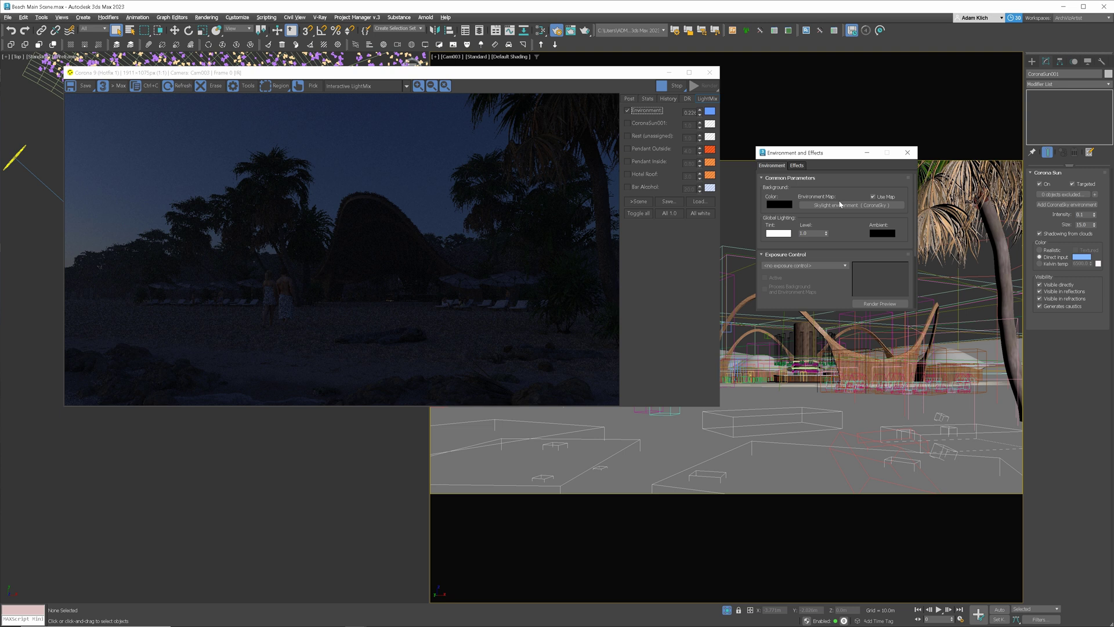
Step: Back in 3ds Max, bring the Skylight environment CoronaSky map into the Slate Material Editor and close the environment settings
{"action": "key", "text": "m"}
{"action": "left_click_drag", "start_coordinate": [840, 205], "coordinate": [580, 263]}
{"action": "key", "text": "Return"}
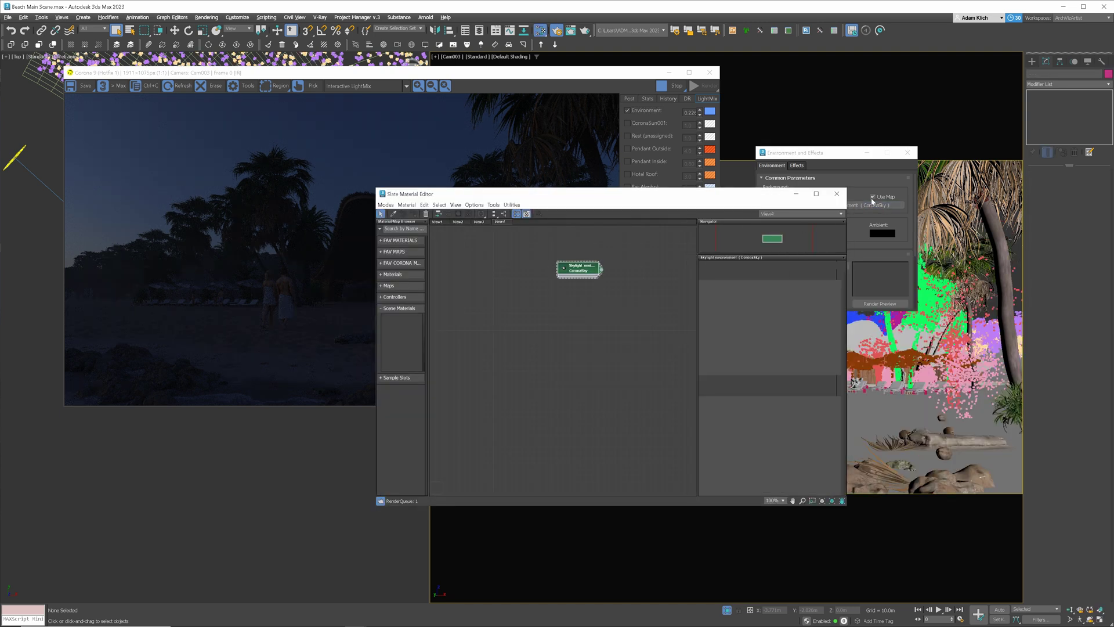
{"action": "left_click", "coordinate": [909, 153]}
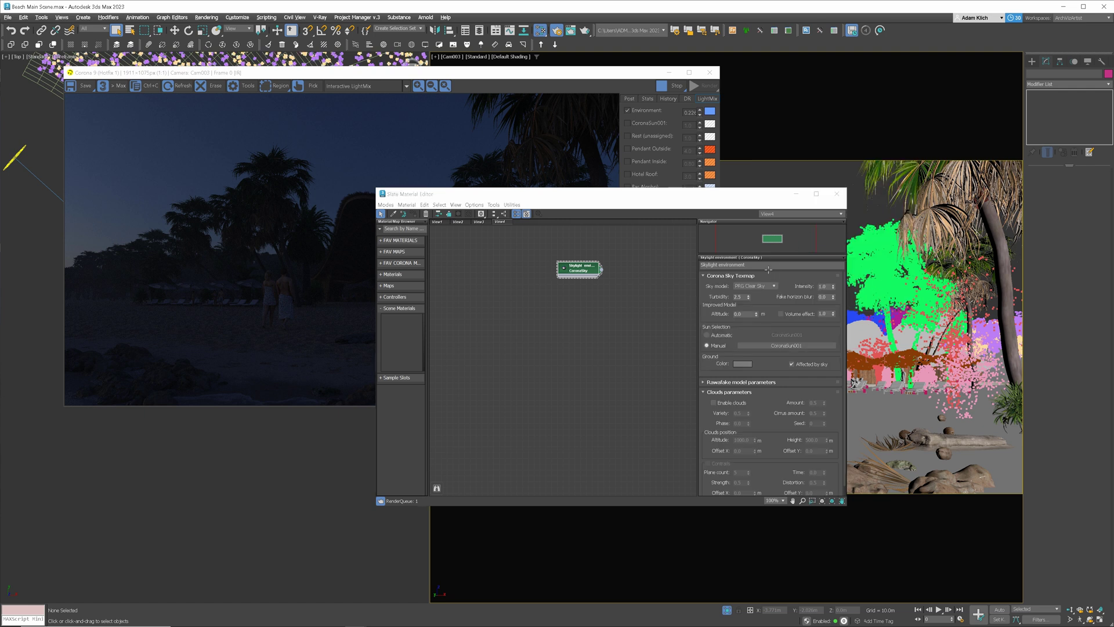
Step: Change the CoronaSky map's sky model to Rawafake and move the material editor clear of the render
{"action": "left_click", "coordinate": [763, 286]}
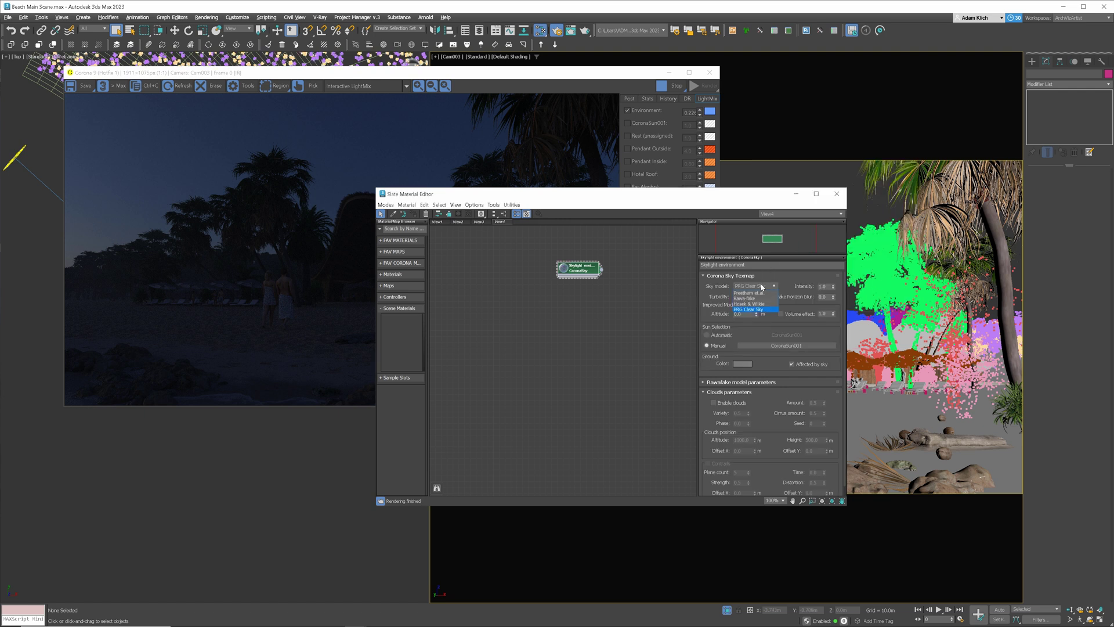
{"action": "left_click", "coordinate": [752, 299]}
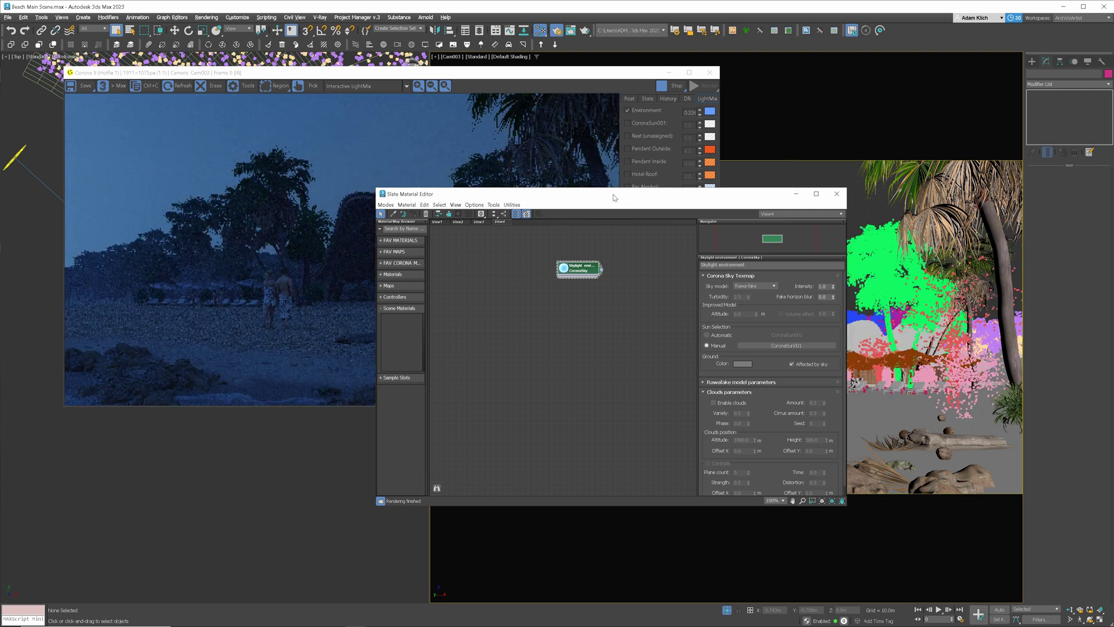
{"action": "left_click_drag", "start_coordinate": [608, 199], "coordinate": [674, 254]}
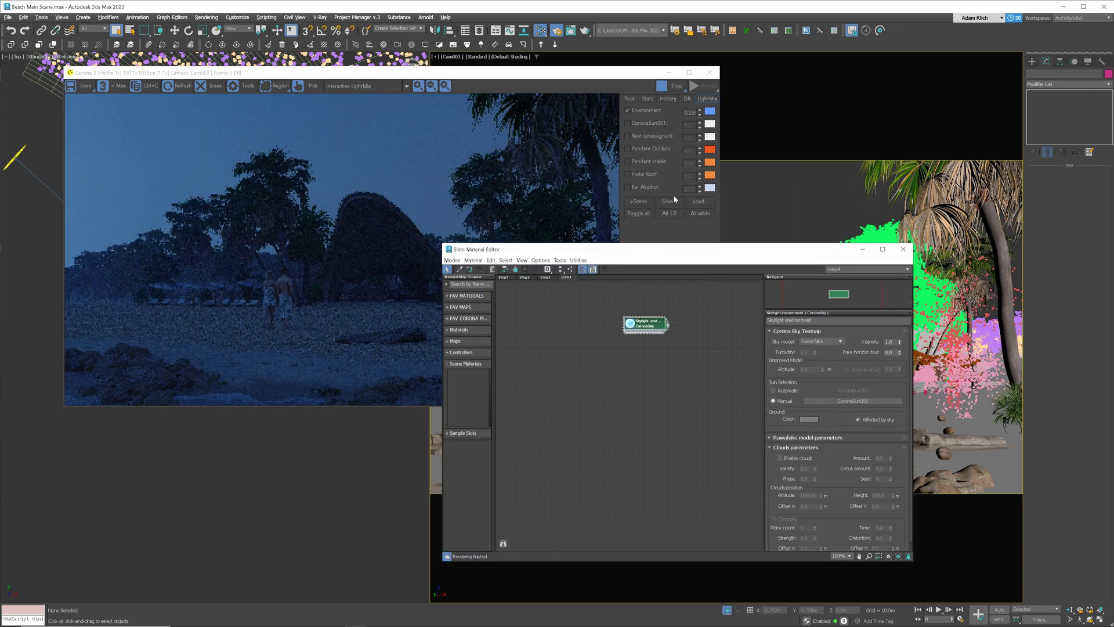
Step: Set the Environment layer's LightMix intensity to 0.1 and its colour to white
{"action": "double_click", "coordinate": [691, 112]}
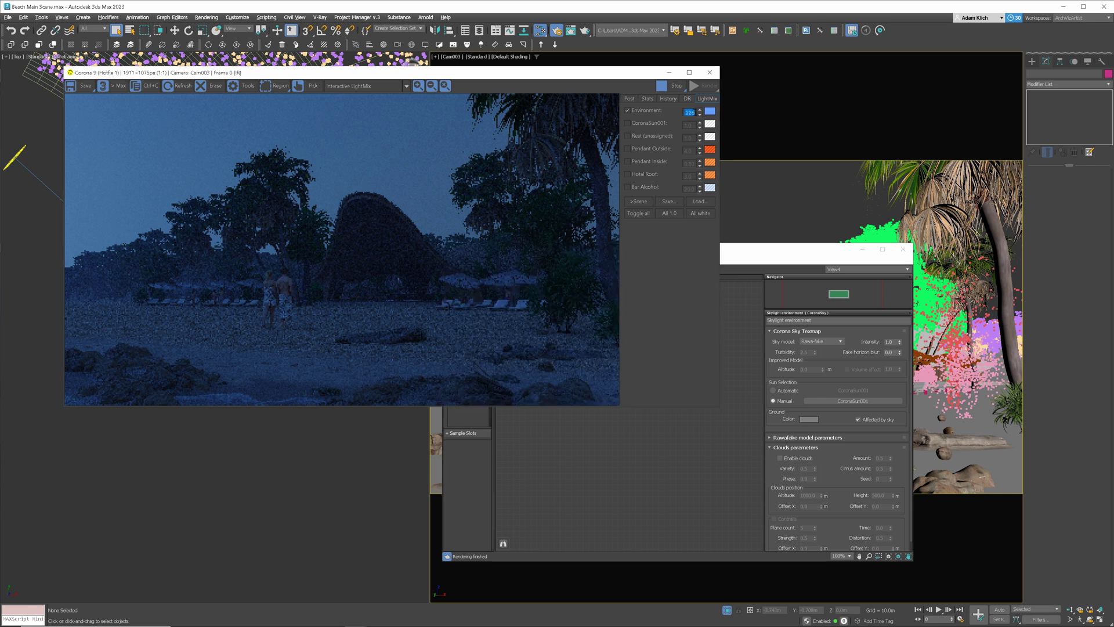
{"action": "key", "text": "BackSpace"}
{"action": "type", "text": "0.1"}
{"action": "key", "text": "Return"}
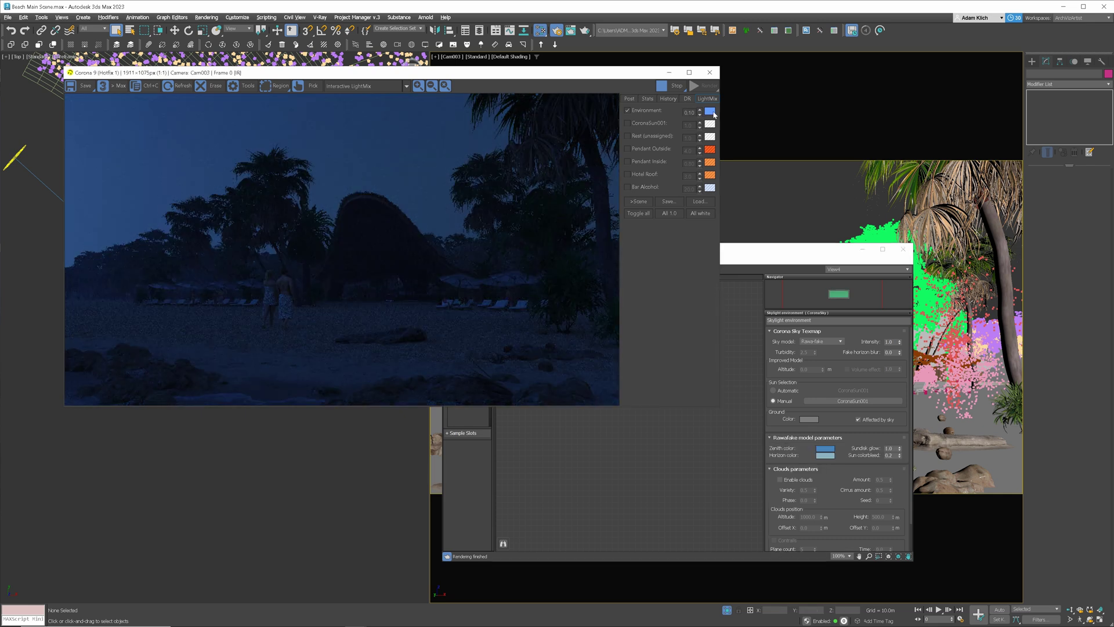
{"action": "left_click_drag", "start_coordinate": [151, 94], "coordinate": [150, 118]}
{"action": "left_click", "coordinate": [220, 178]}
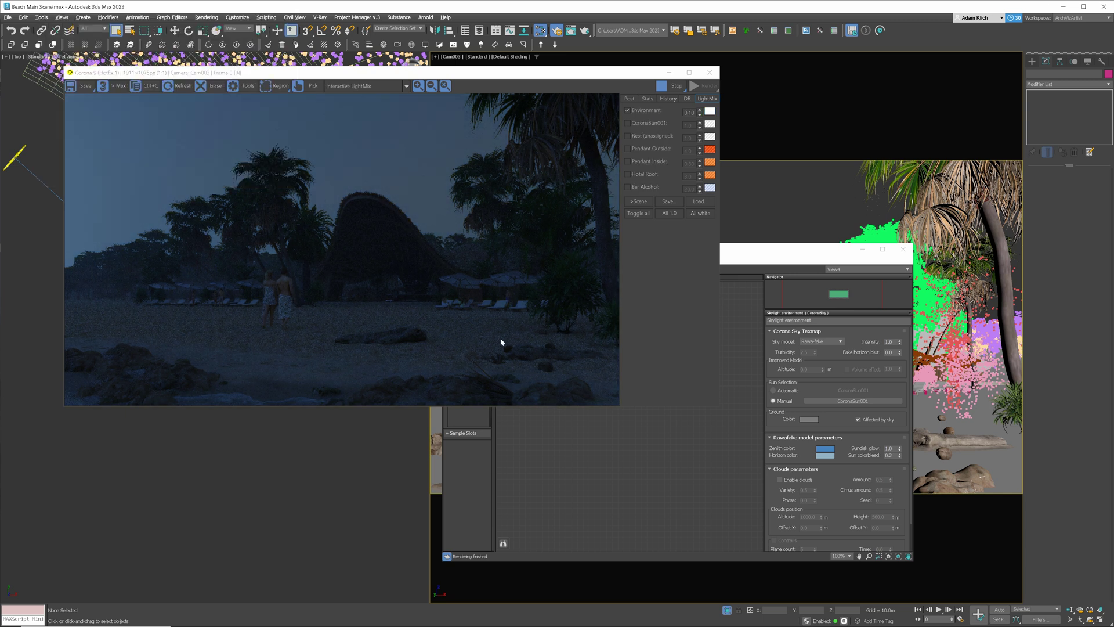
Step: Shift the Rawafake horizon colour to a more saturated, slightly purplish blue
{"action": "left_click", "coordinate": [824, 455]}
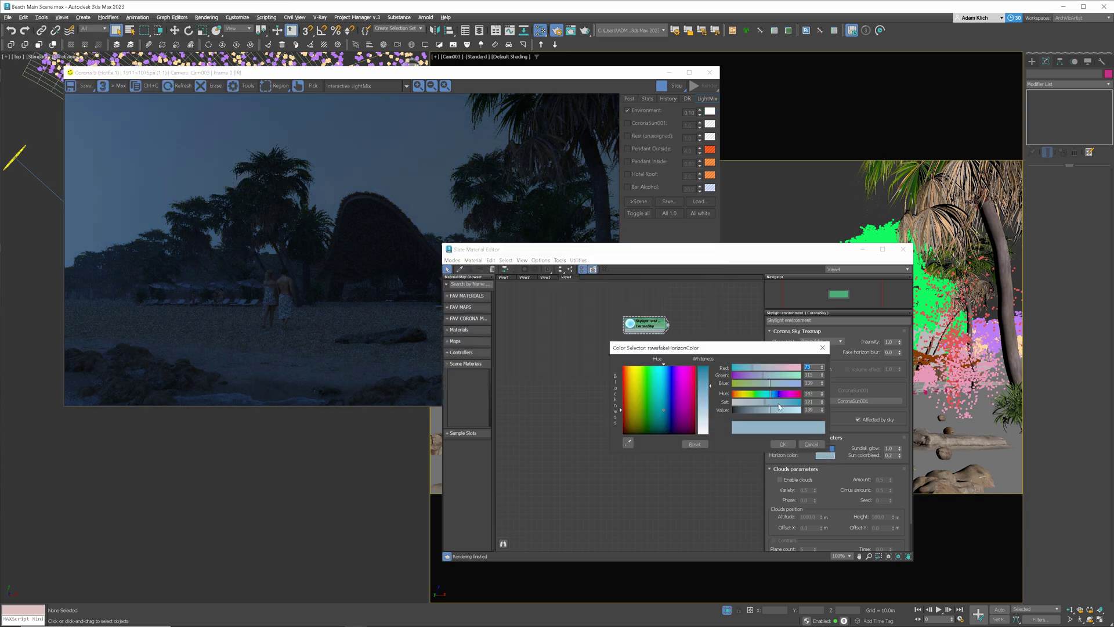
{"action": "left_click", "coordinate": [777, 402]}
{"action": "left_click_drag", "start_coordinate": [776, 395], "coordinate": [775, 396]}
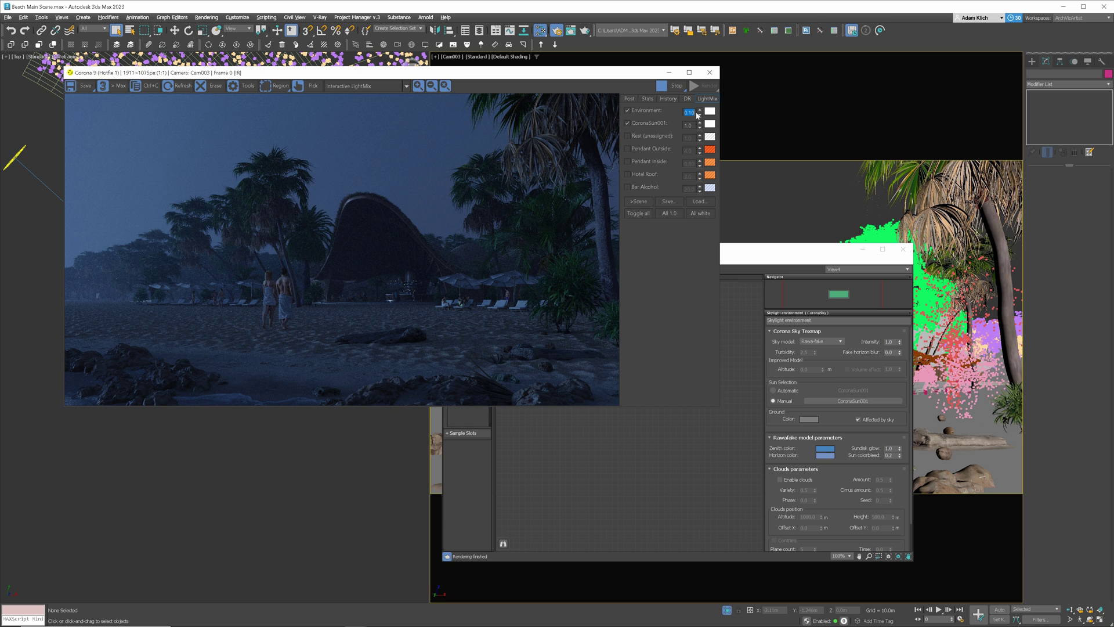
Step: Set the Environment LightMix intensity to 1 and the CoronaSky map's own intensity to 0.1
{"action": "type", "text": "1"}
{"action": "key", "text": "Return"}
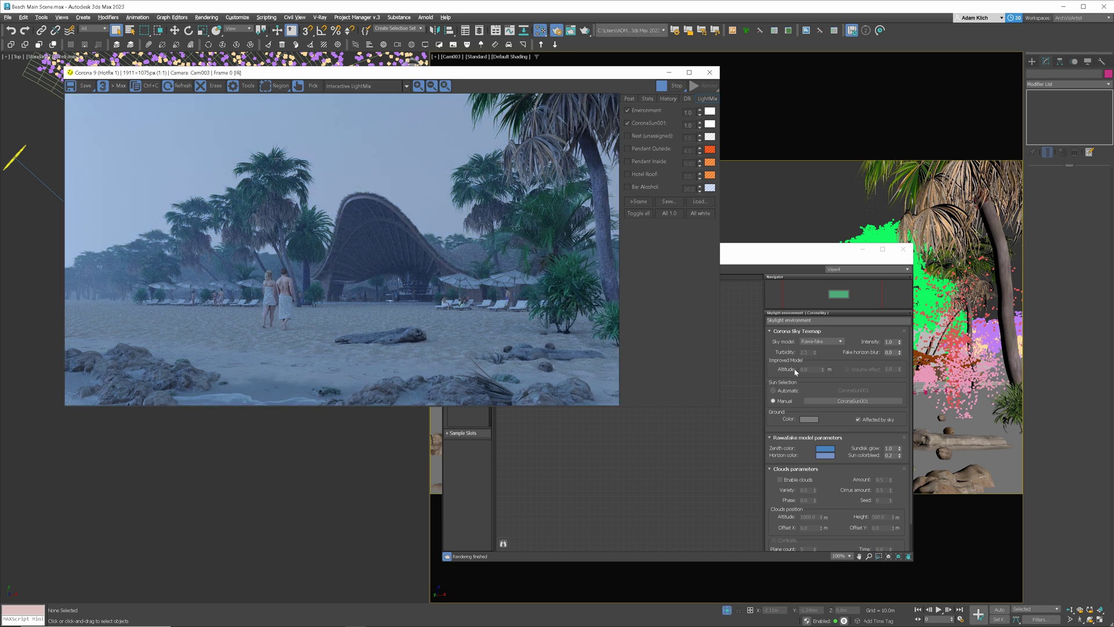
{"action": "left_click", "coordinate": [894, 347]}
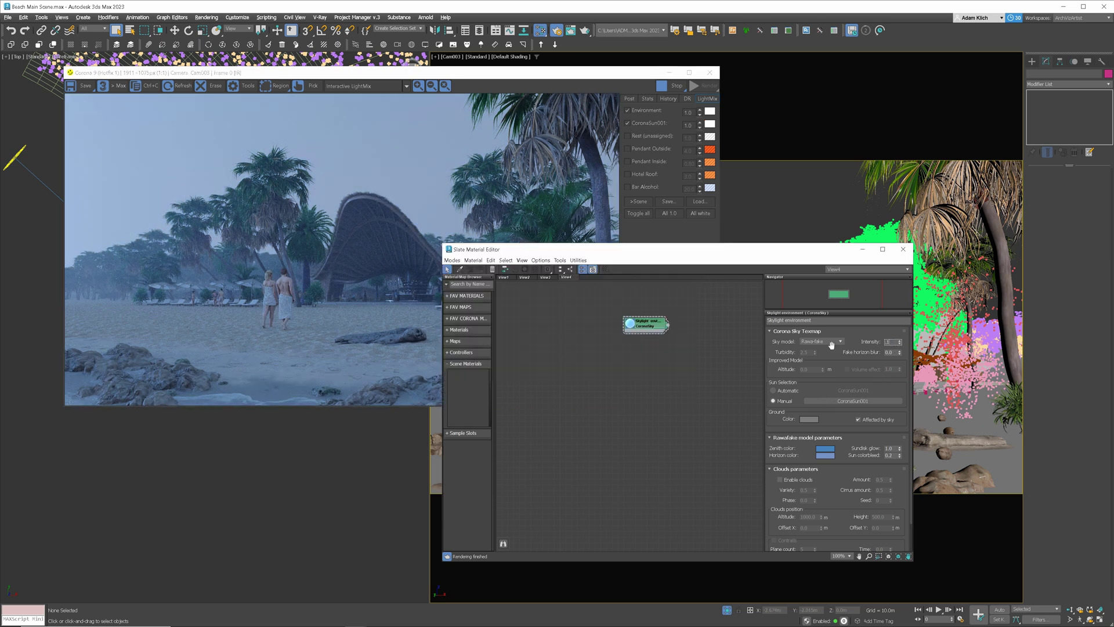
{"action": "key", "text": "Return"}
{"action": "left_click", "coordinate": [232, 216]}
Step: Check the CESSENTIAL_Volumetrics element, return to the Interactive LightMix view and lower the CoronaSky intensity to 0.05
{"action": "left_click", "coordinate": [372, 87]}
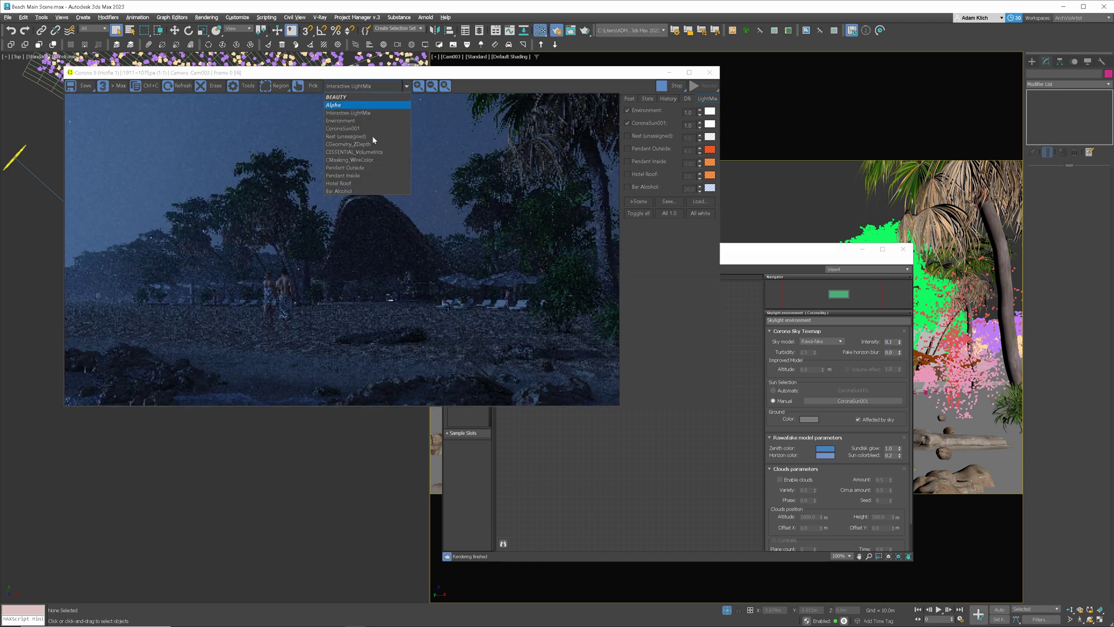
{"action": "left_click", "coordinate": [374, 151]}
{"action": "left_click", "coordinate": [366, 86]}
{"action": "left_click", "coordinate": [360, 113]}
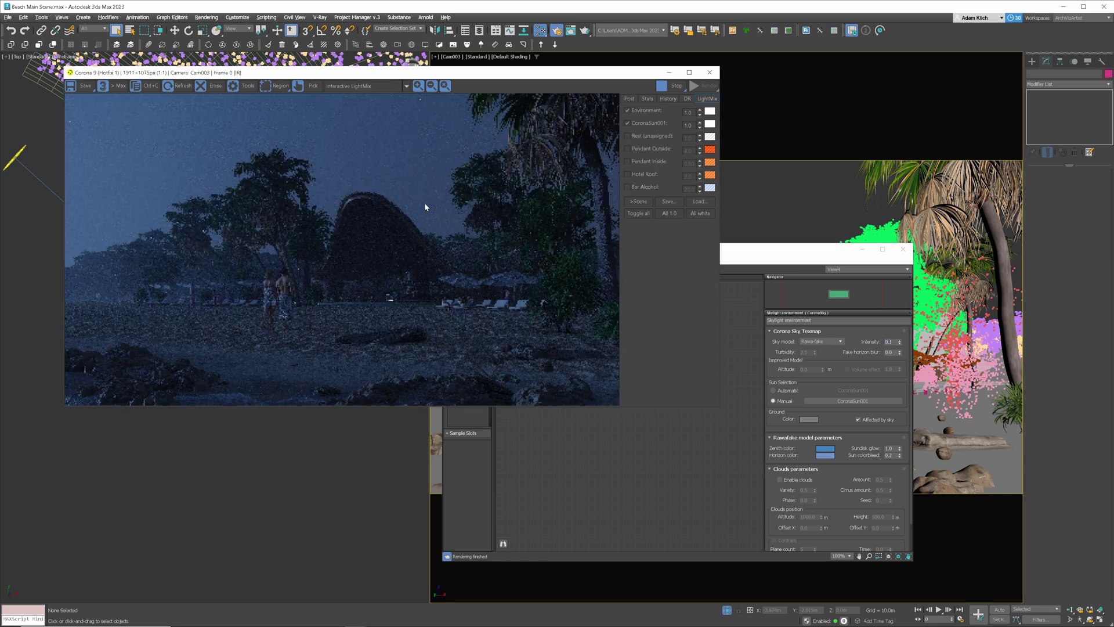
{"action": "left_click", "coordinate": [894, 341]}
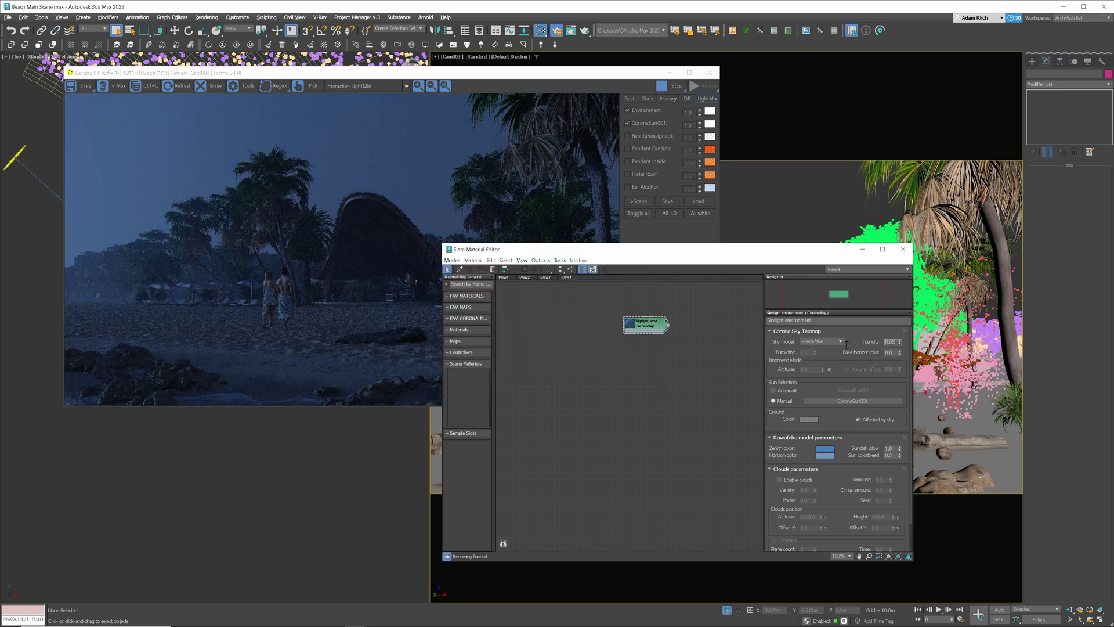
{"action": "left_click", "coordinate": [132, 284]}
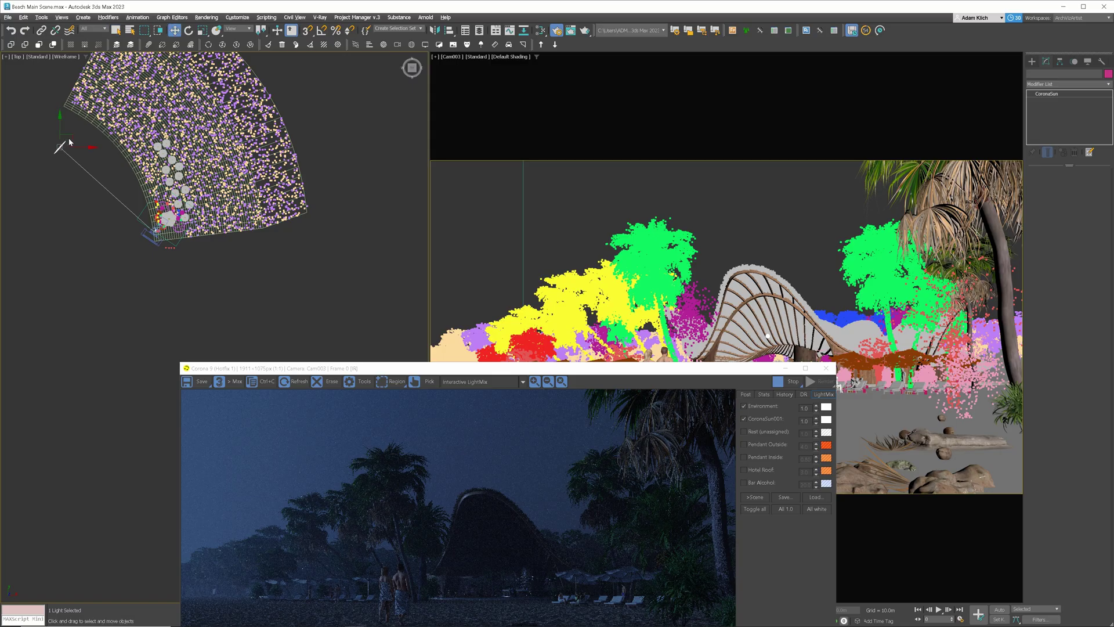
Step: Move the Corona Sun in the Top view so the moon sits behind the curved-roof building in the camera view
{"action": "left_click_drag", "start_coordinate": [156, 161], "coordinate": [189, 199]}
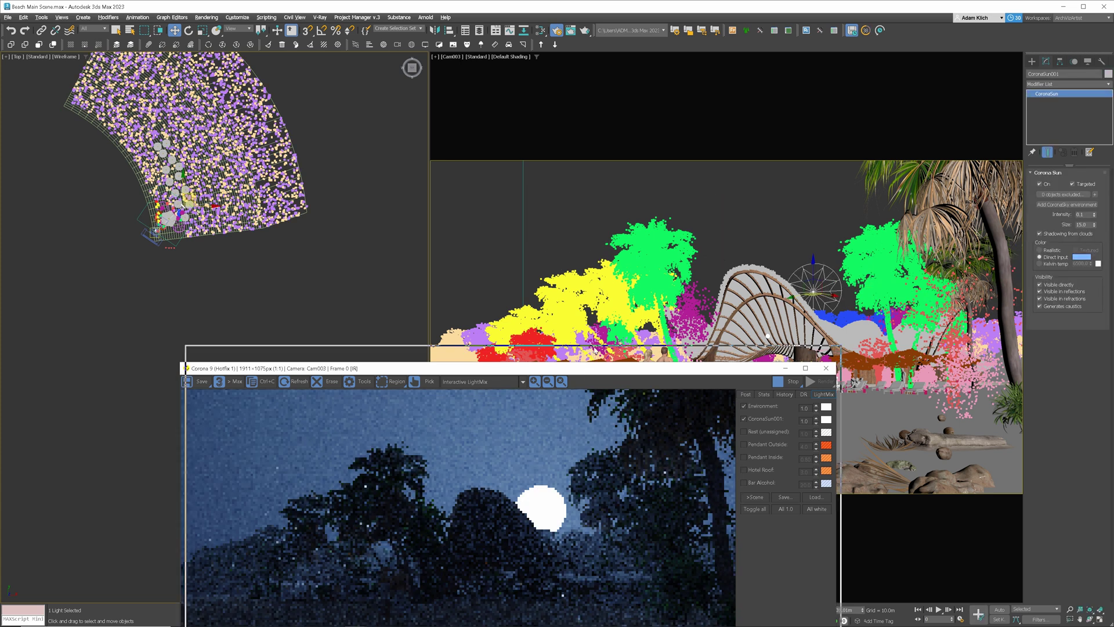
{"action": "left_click_drag", "start_coordinate": [604, 368], "coordinate": [630, 237]}
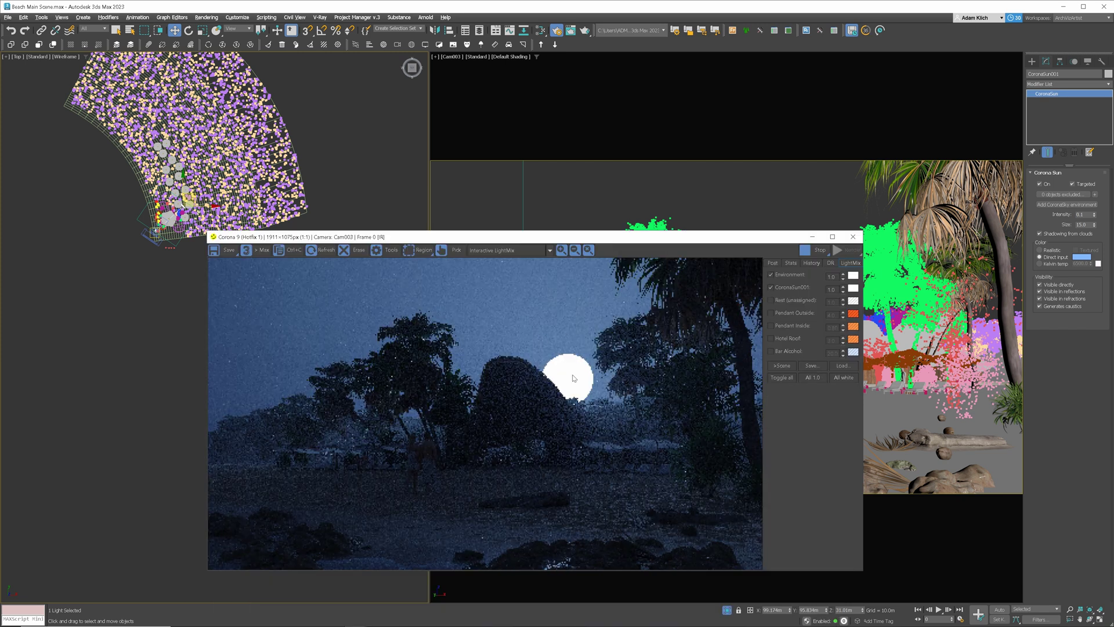
Step: Try the Pendant Outside lights at a LightMix intensity of 100 and switch them off again
{"action": "left_click", "coordinate": [779, 313]}
{"action": "type", "text": "100"}
{"action": "key", "text": "Return"}
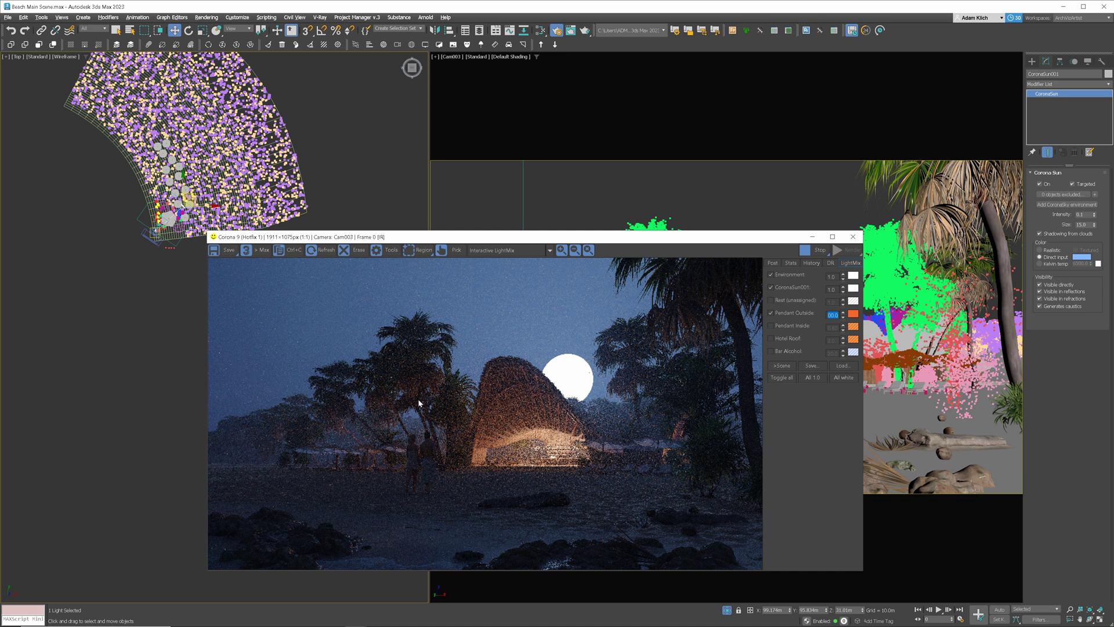
{"action": "left_click", "coordinate": [772, 313]}
Step: Move the Corona Sun across the camera view so the moon sits low above the trees at the far left of the render
{"action": "left_click_drag", "start_coordinate": [715, 253], "coordinate": [732, 506]}
{"action": "left_click_drag", "start_coordinate": [818, 279], "coordinate": [483, 287]}
{"action": "left_click_drag", "start_coordinate": [554, 490], "coordinate": [548, 348]}
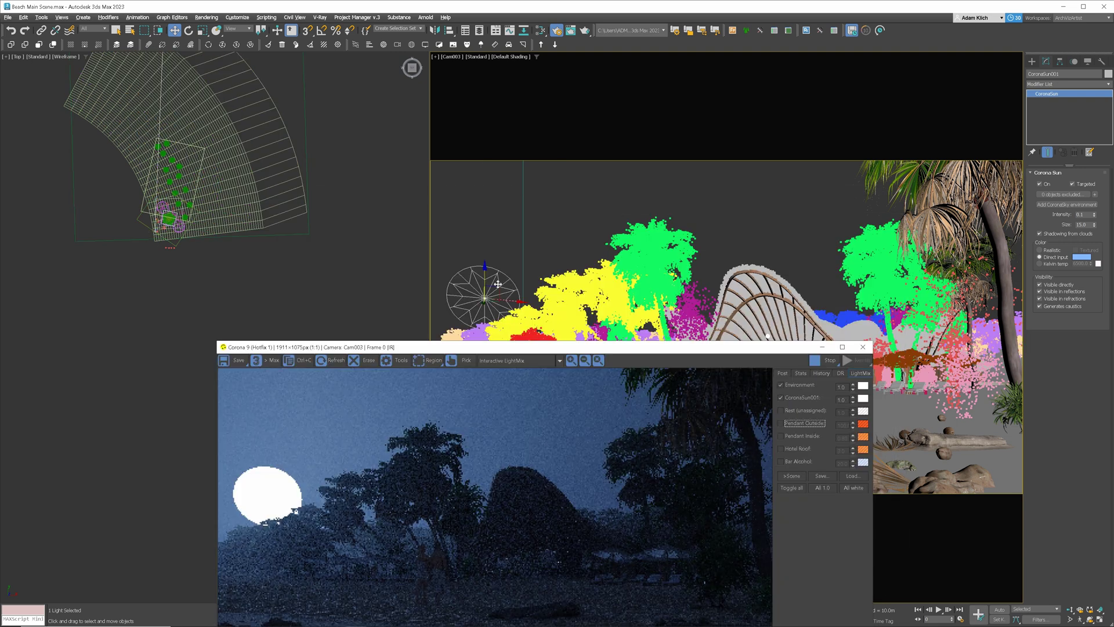
Step: Move the Corona Sun slightly farther left and up in the camera view and turn off its direct visibility
{"action": "left_click_drag", "start_coordinate": [499, 287], "coordinate": [470, 279]}
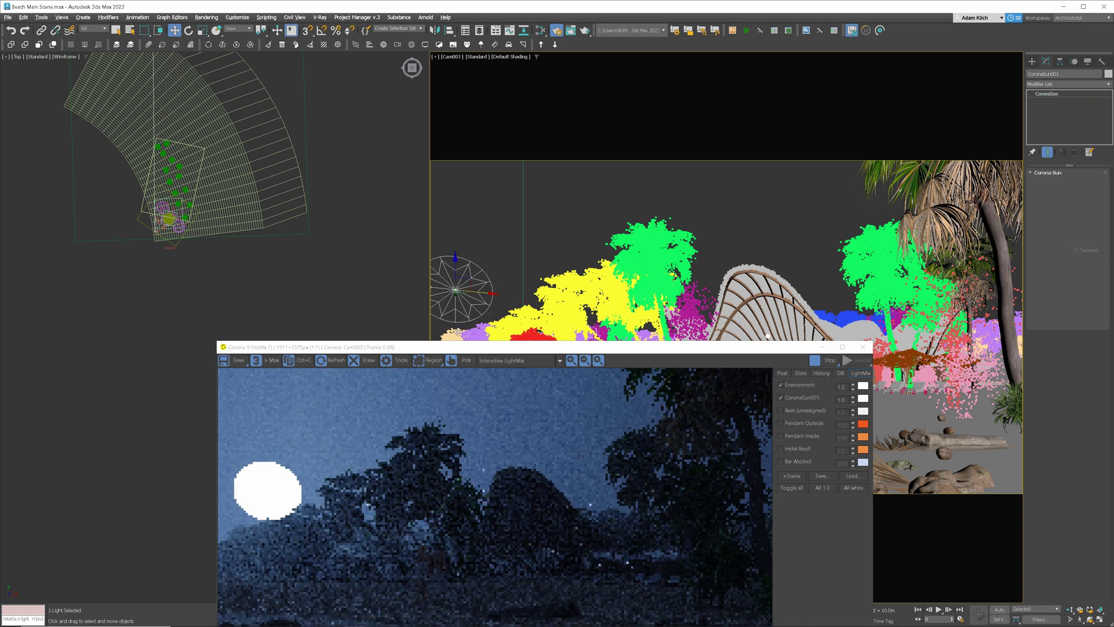
{"action": "left_click_drag", "start_coordinate": [454, 354], "coordinate": [441, 239]}
{"action": "left_click", "coordinate": [1042, 285]}
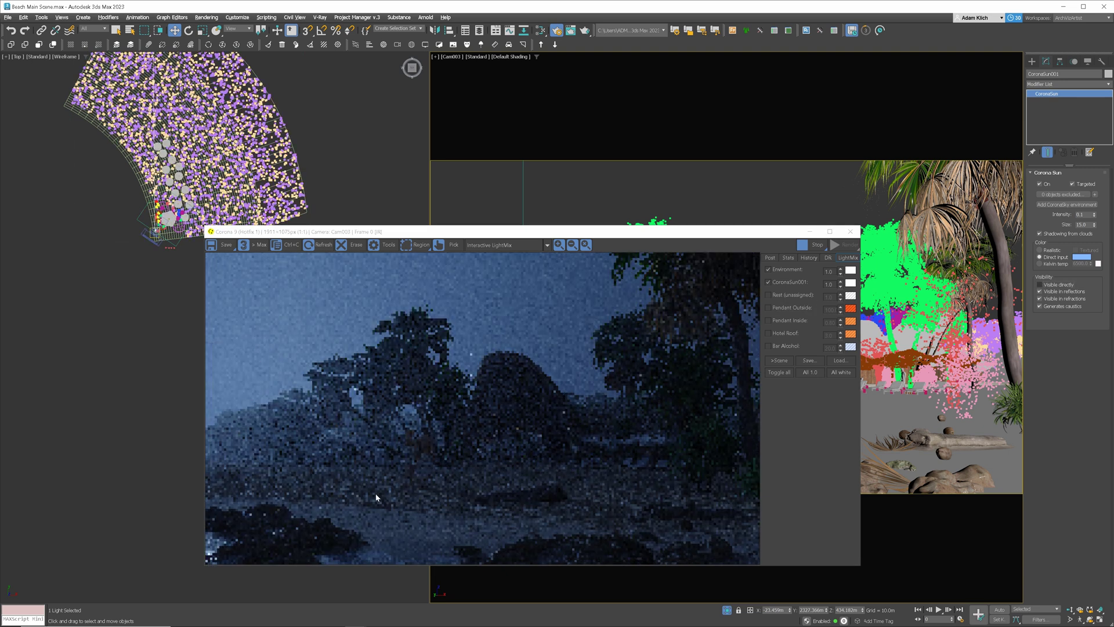
Step: Refine the render with a region over the water and rocks in the left foreground to inspect the moonlight reflections
{"action": "left_click_drag", "start_coordinate": [298, 501], "coordinate": [202, 573]}
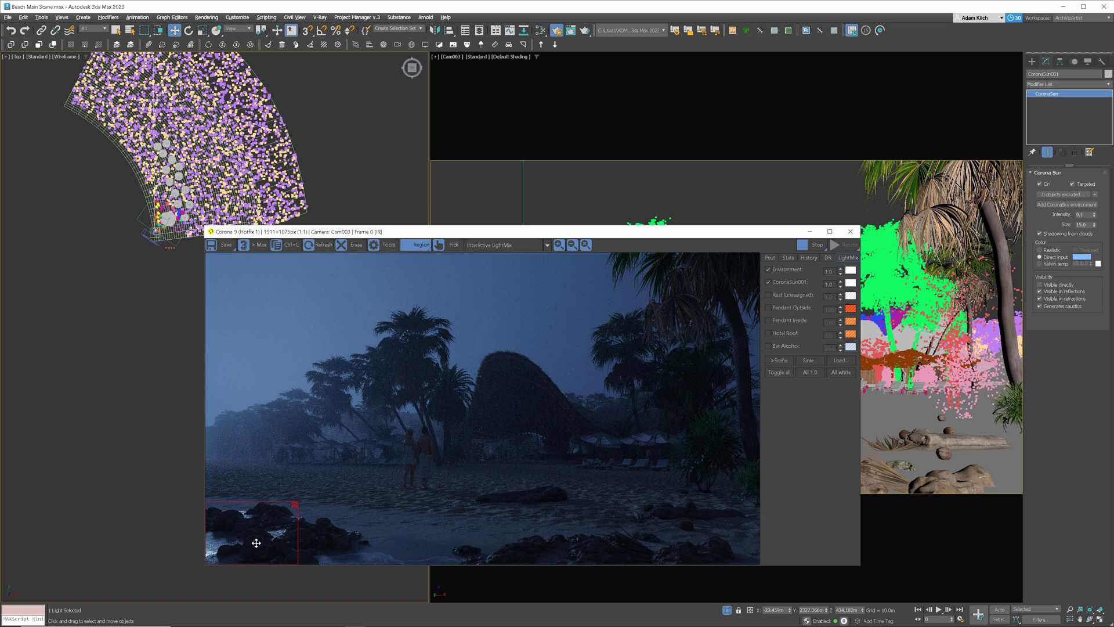
{"action": "left_click_drag", "start_coordinate": [271, 529], "coordinate": [382, 547]}
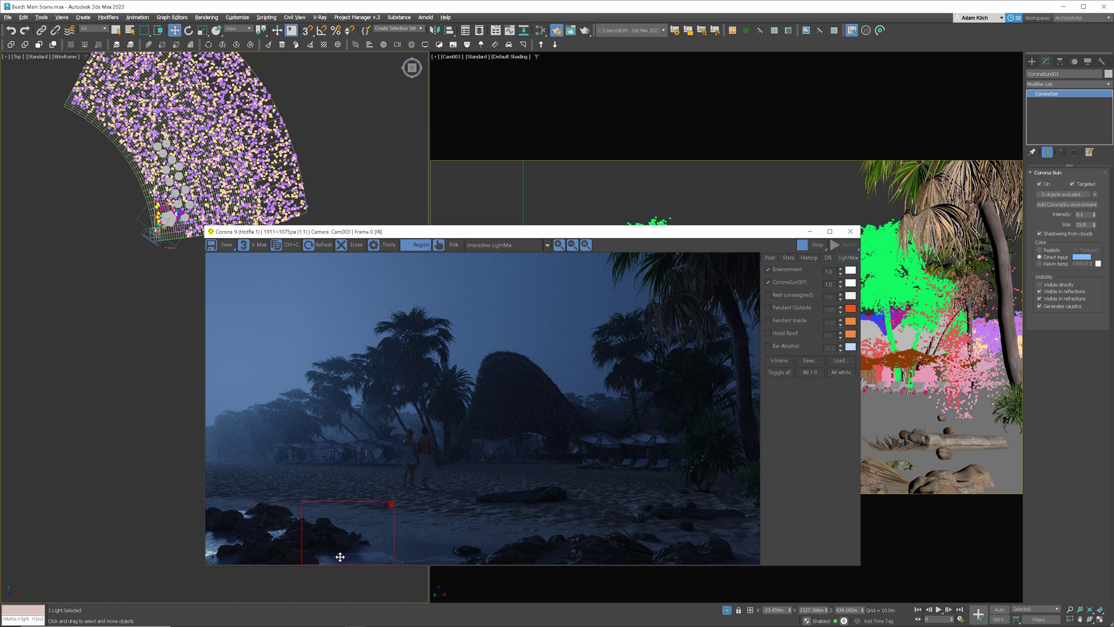
{"action": "left_click", "coordinate": [391, 504]}
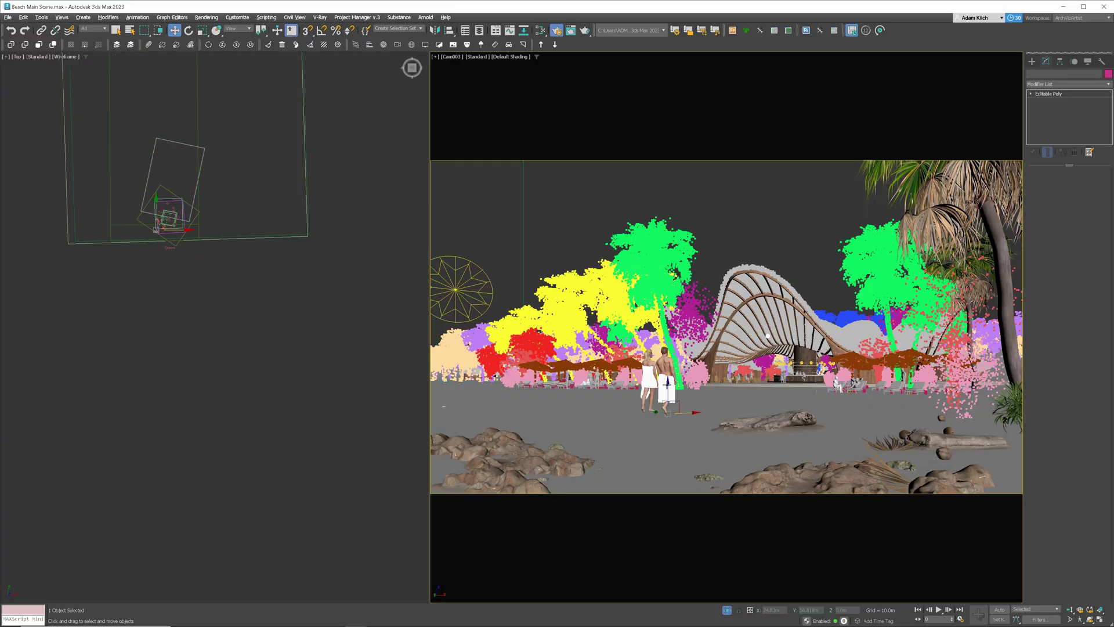
Step: Delete the man and the woman standing on the beach in the camera view
{"action": "key", "text": "Delete"}
{"action": "left_click", "coordinate": [671, 414]}
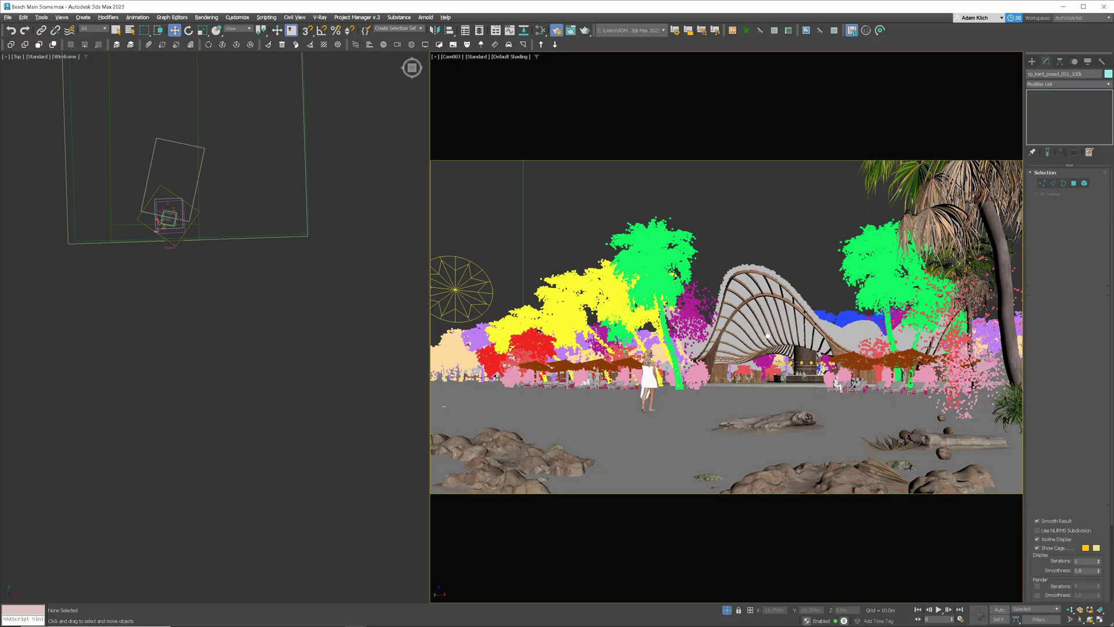
{"action": "left_click", "coordinate": [648, 364]}
{"action": "key", "text": "Delete"}
{"action": "left_click", "coordinate": [658, 414]}
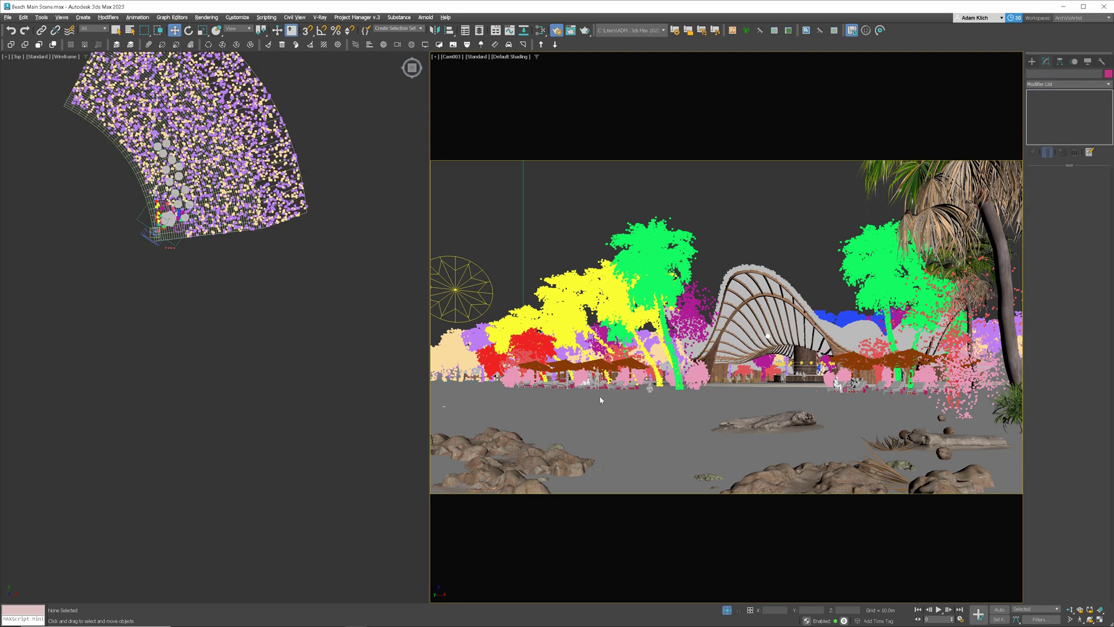
Step: Delete the two standing background figures in front of the sun loungers, using 2D Pan Zoom to reach them
{"action": "right_click", "coordinate": [598, 394]}
{"action": "left_click", "coordinate": [617, 404]}
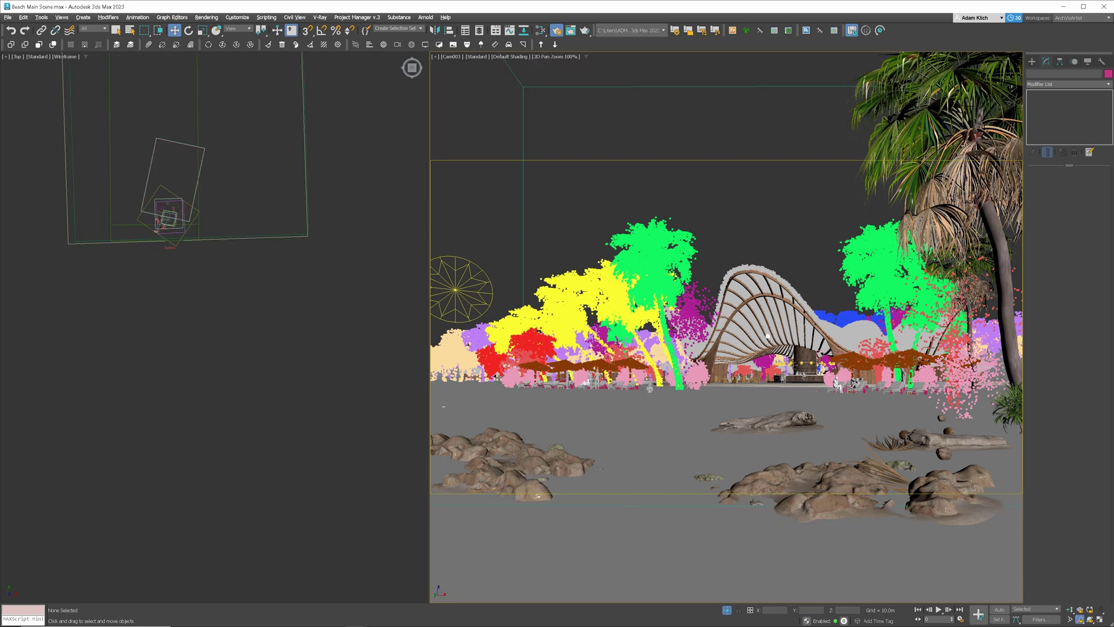
{"action": "scroll", "coordinate": [597, 383], "scroll_direction": "up", "scroll_amount": 7}
{"action": "left_click", "coordinate": [616, 355]}
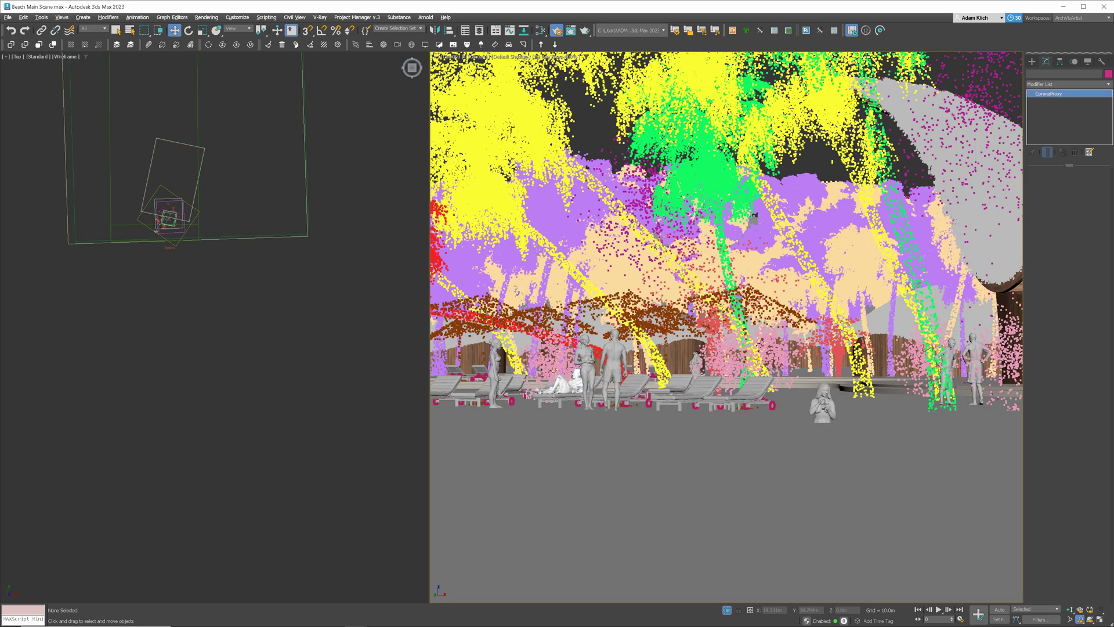
{"action": "left_click", "coordinate": [617, 355]}
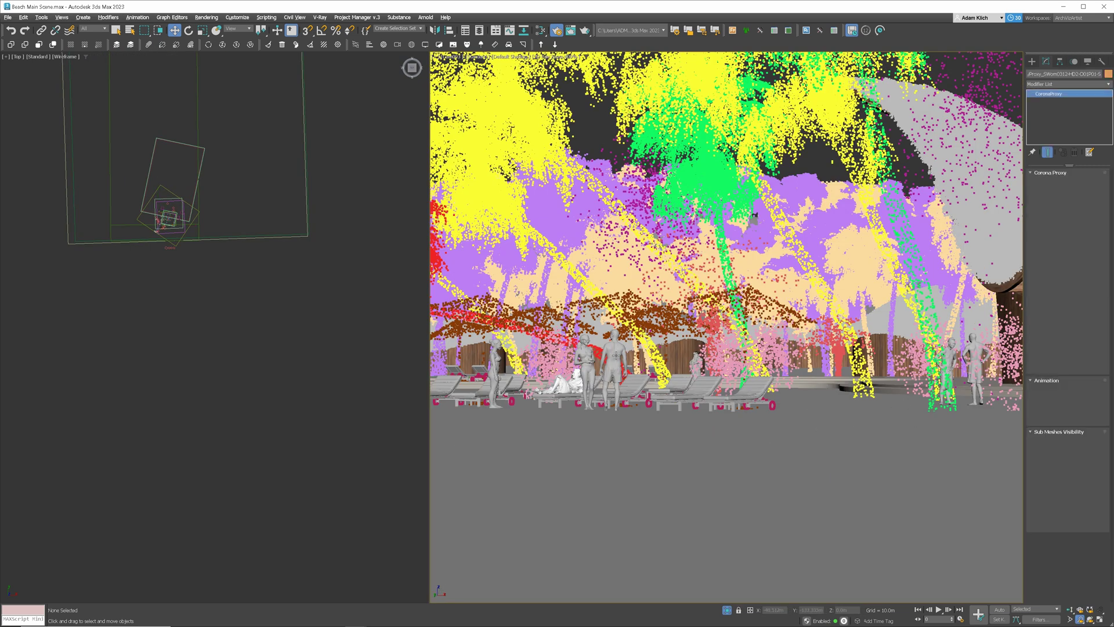
{"action": "key", "text": "Delete"}
{"action": "left_click", "coordinate": [584, 357]}
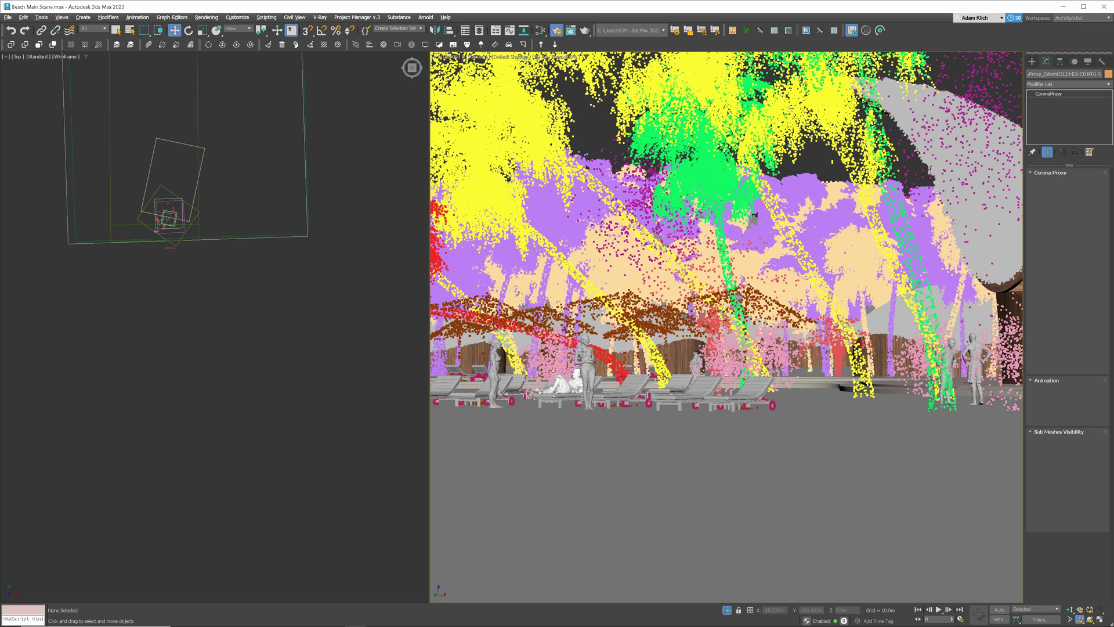
{"action": "key", "text": "Delete"}
{"action": "right_click", "coordinate": [679, 366]}
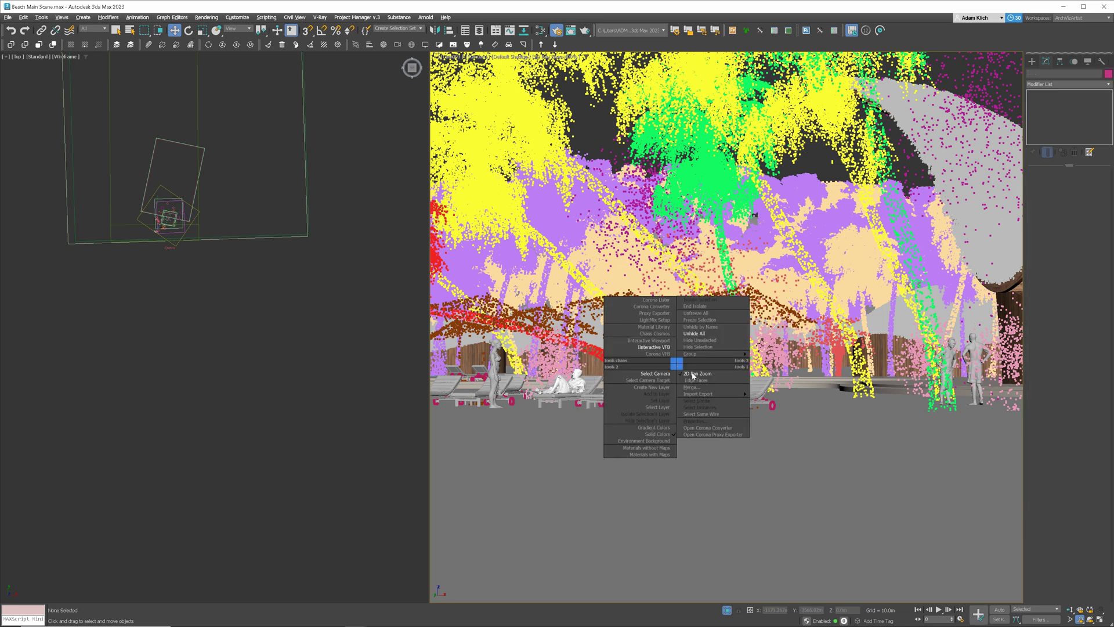
{"action": "left_click", "coordinate": [693, 376]}
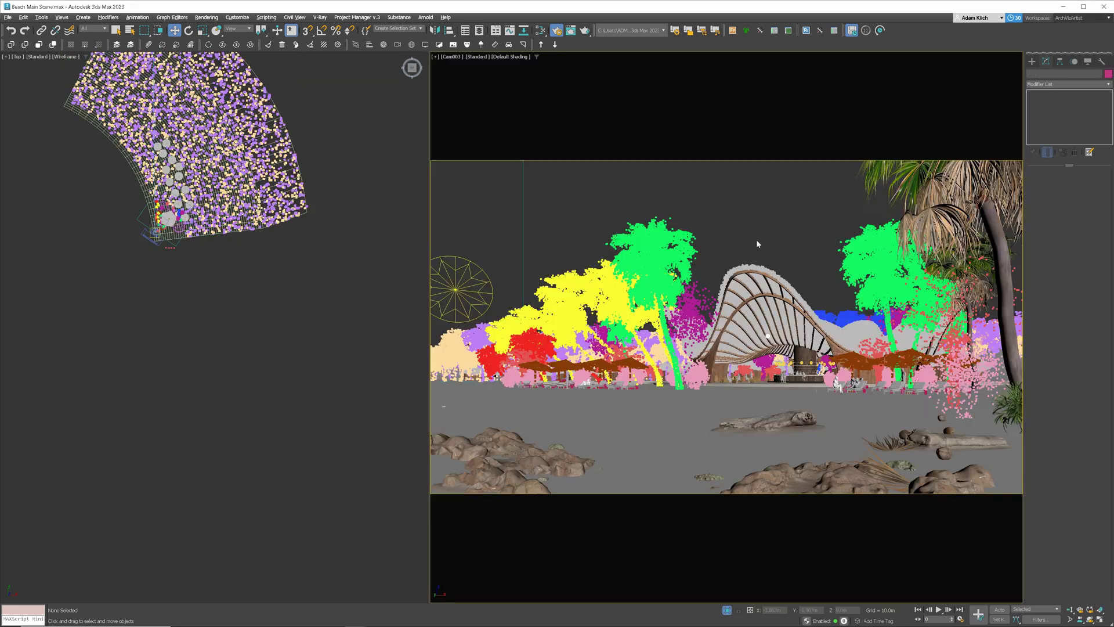
Step: Open the Corona VFB and enable the Pendant Outside and Pendant Inside lights in LightMix, with Pendant Inside at intensity 1
{"action": "key", "text": "q"}
{"action": "right_click", "coordinate": [759, 208]}
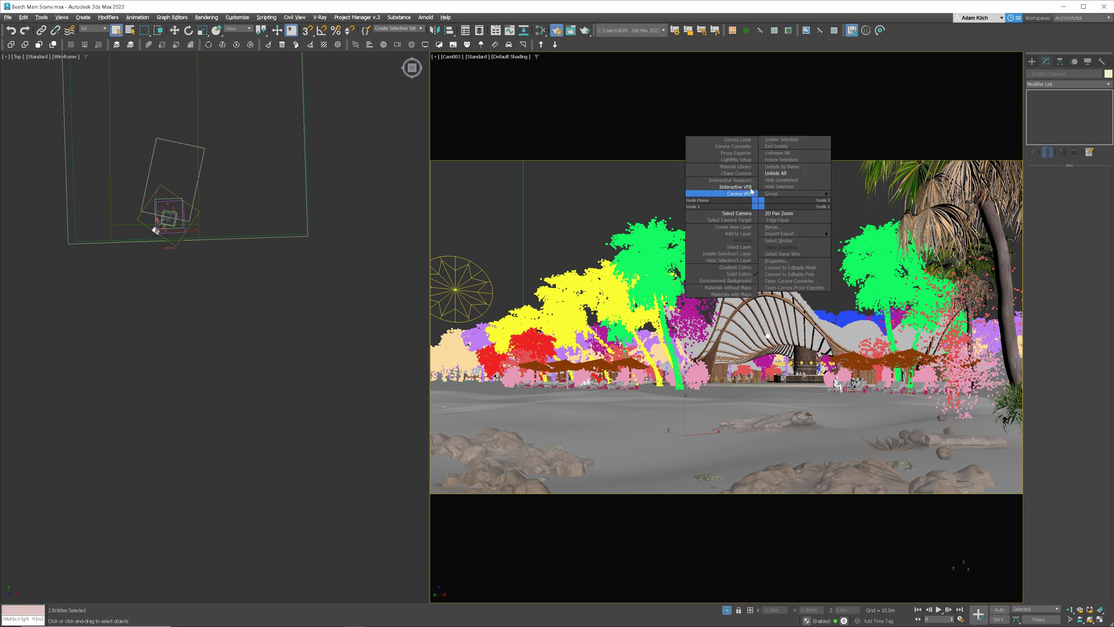
{"action": "left_click", "coordinate": [751, 194]}
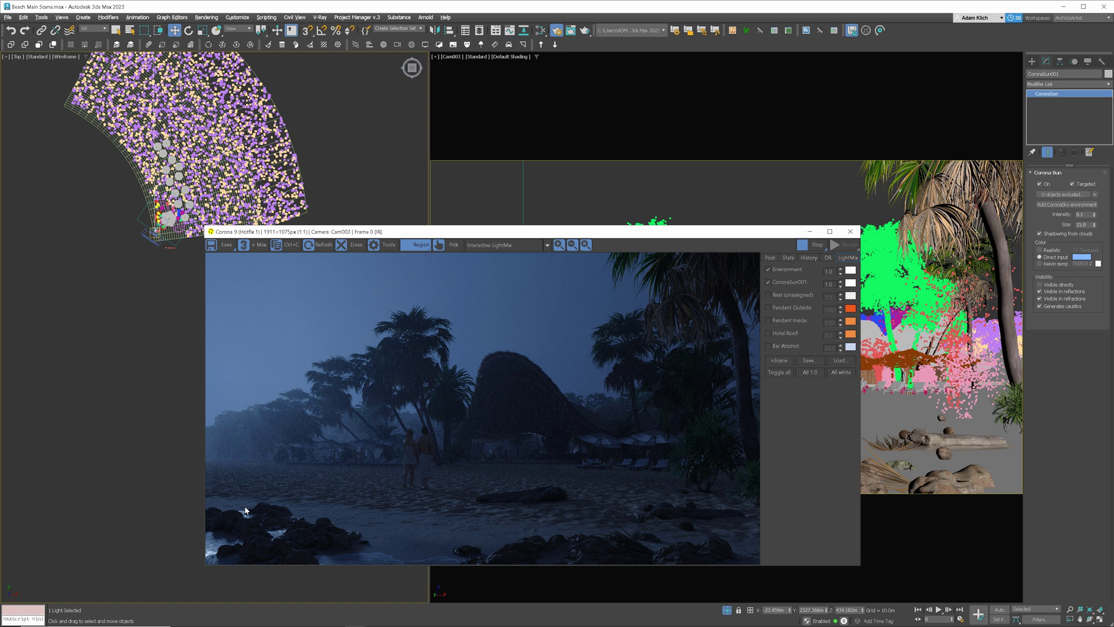
{"action": "left_click", "coordinate": [769, 309]}
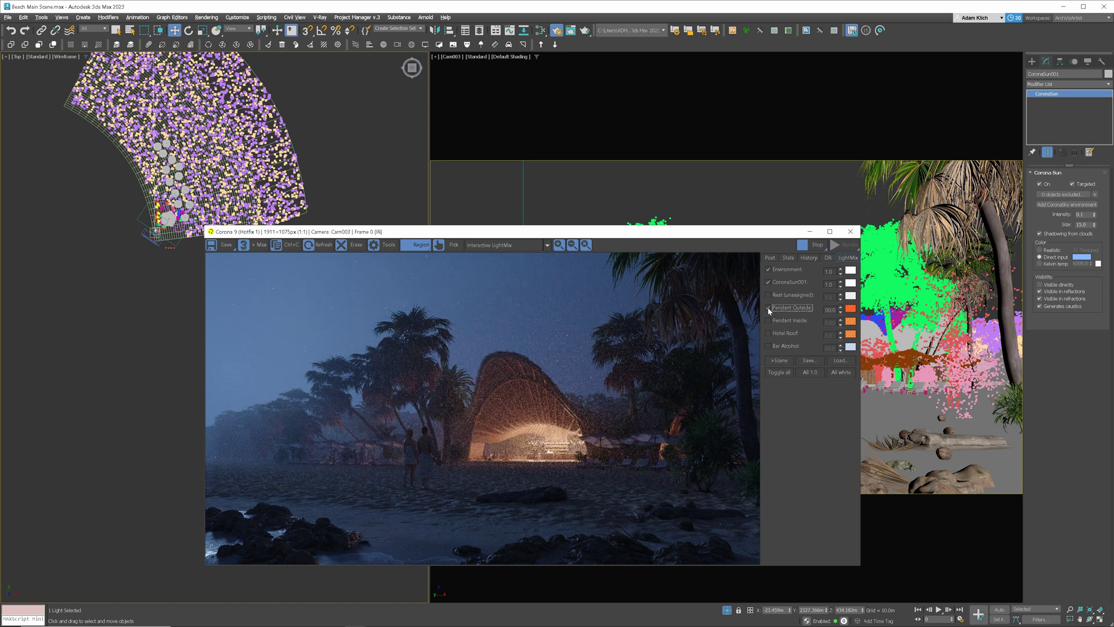
{"action": "left_click", "coordinate": [769, 321]}
{"action": "double_click", "coordinate": [830, 323]}
{"action": "type", "text": "1"}
{"action": "key", "text": "Return"}
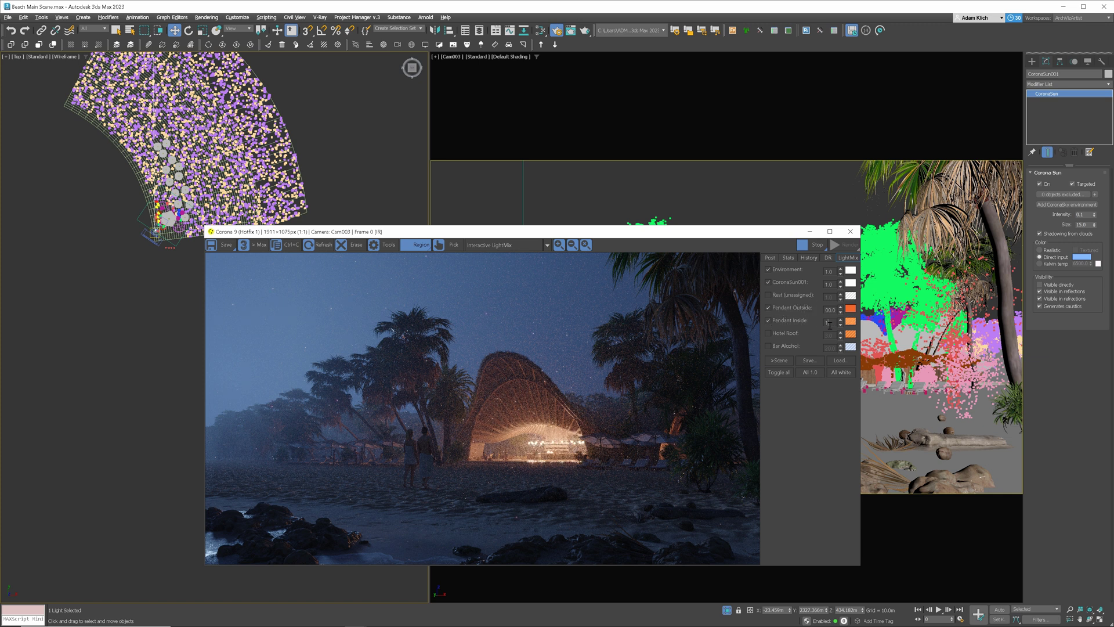
Step: Enable the Hotel Roof and Bar Alcohol lights in LightMix
{"action": "double_click", "coordinate": [830, 325]}
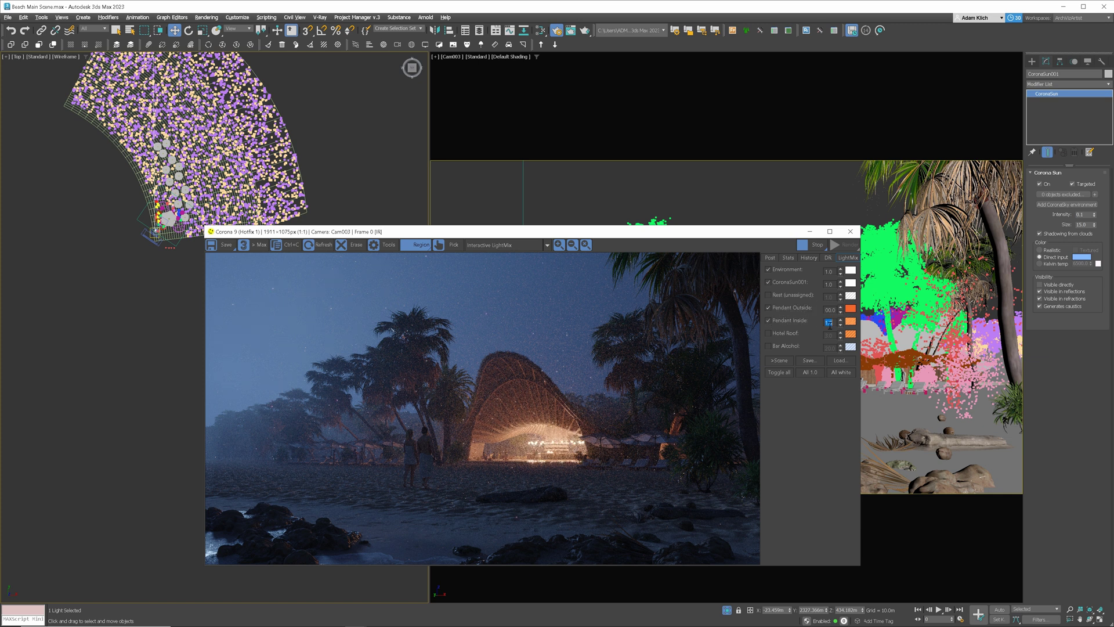
{"action": "left_click", "coordinate": [782, 336]}
{"action": "left_click", "coordinate": [781, 347]}
Step: Check the CESSENTIAL_Volumetrics element and lower the Pendant Outside intensity from its LightMix boost of 100
{"action": "left_click", "coordinate": [834, 311]}
{"action": "left_click_drag", "start_coordinate": [835, 311], "coordinate": [791, 309]}
{"action": "left_click", "coordinate": [519, 245]}
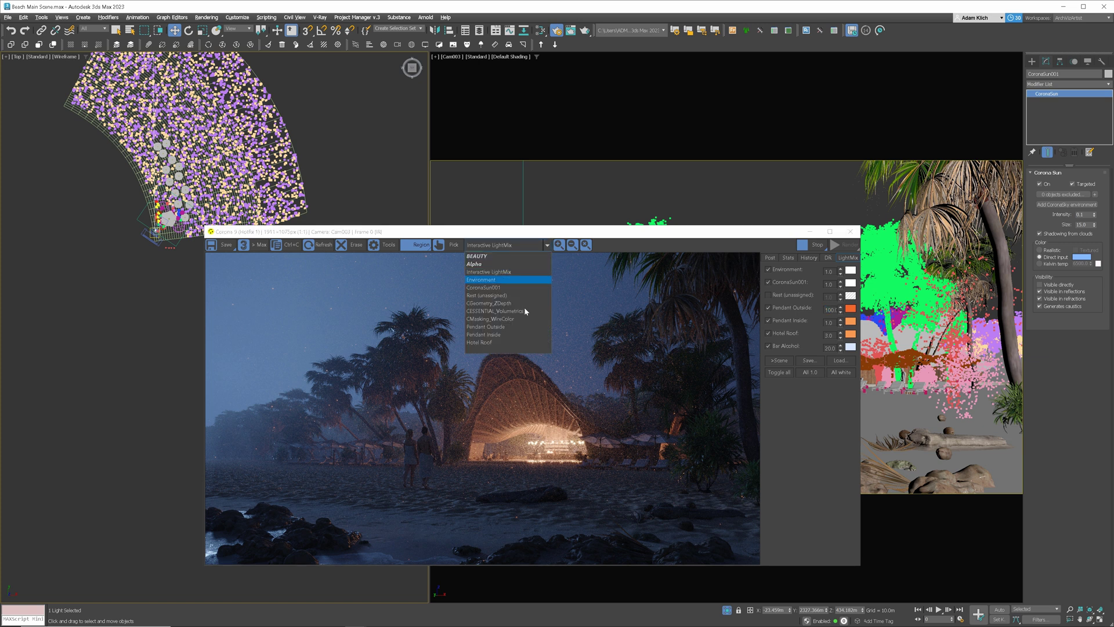
{"action": "left_click", "coordinate": [510, 313]}
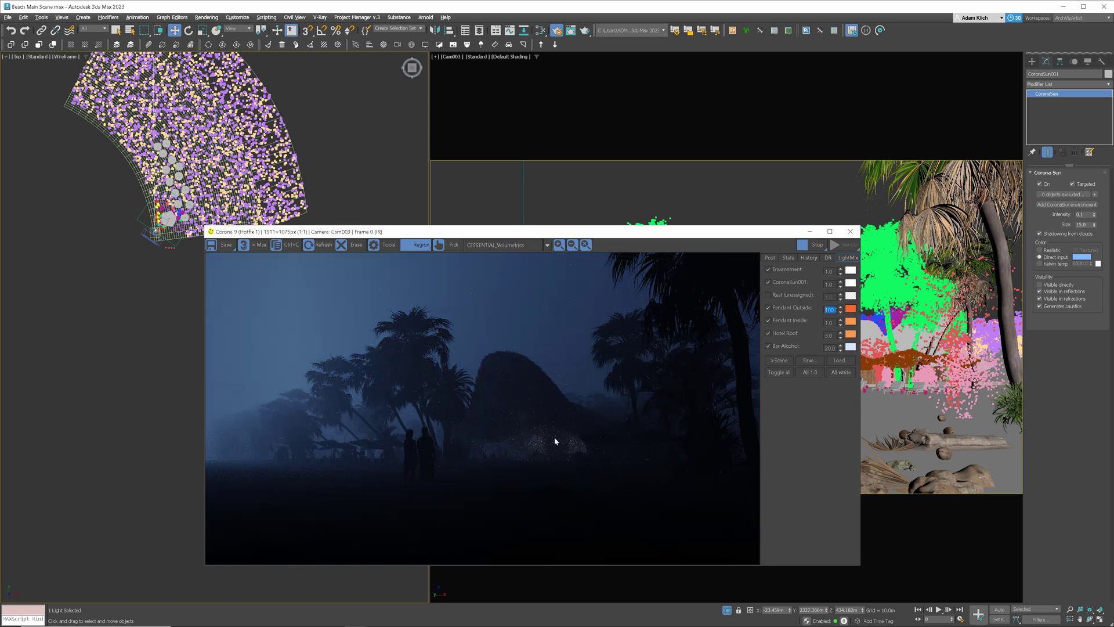
{"action": "right_click", "coordinate": [841, 313]}
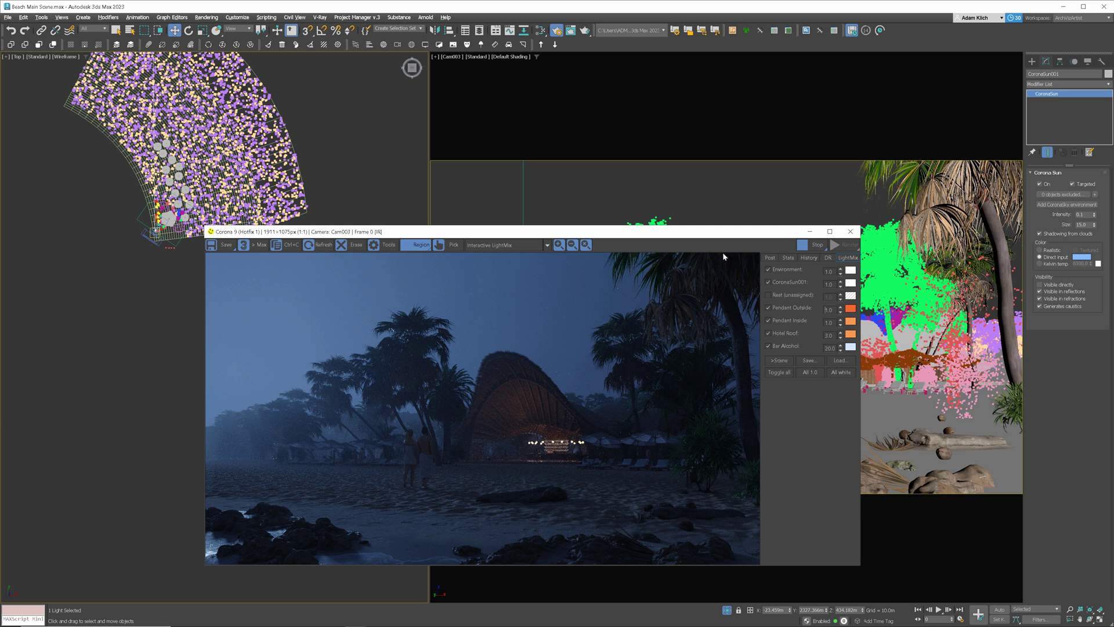
Step: Copy the Pendant Outside LightMix color, RGB 255, 101, 45, into the selected pendant Corona Light's direct input color
{"action": "left_click_drag", "start_coordinate": [710, 233], "coordinate": [524, 219]}
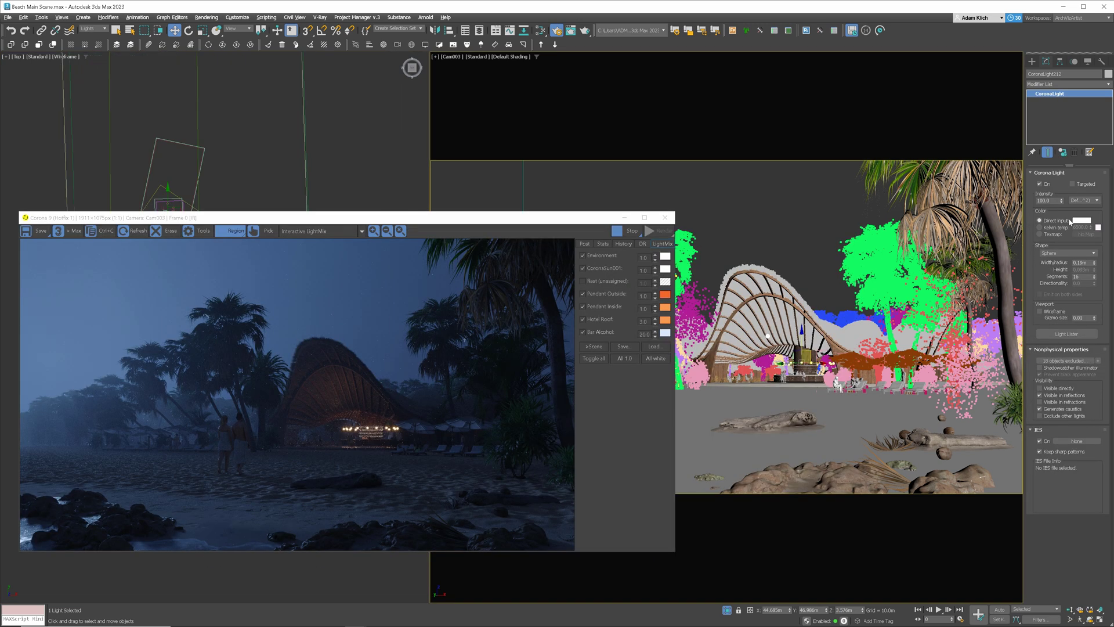
{"action": "left_click", "coordinate": [664, 294]}
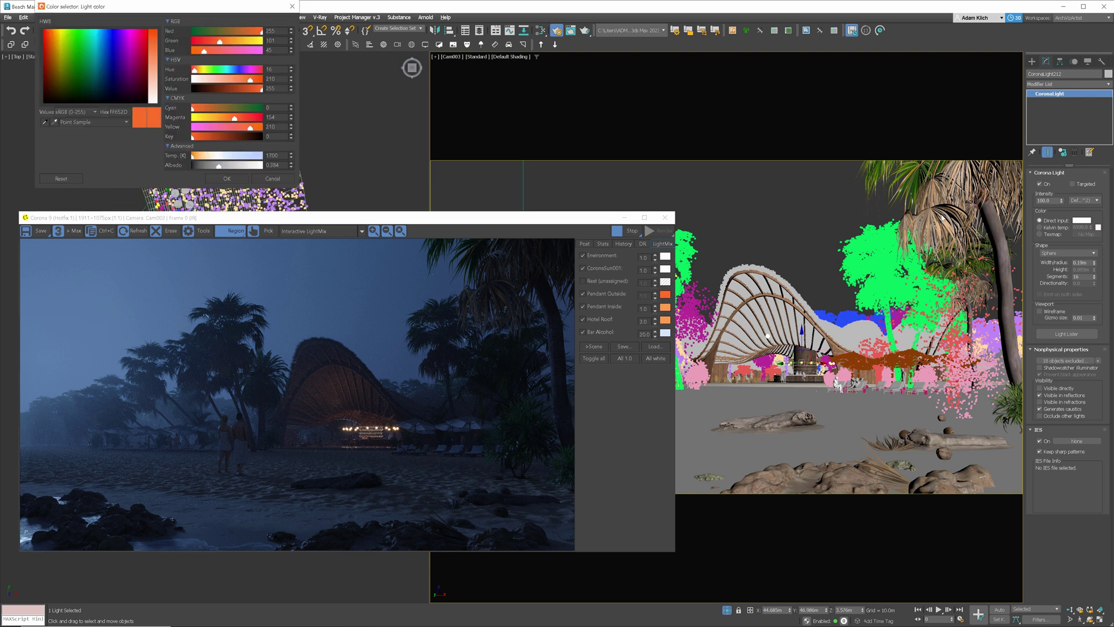
{"action": "left_click", "coordinate": [1082, 221]}
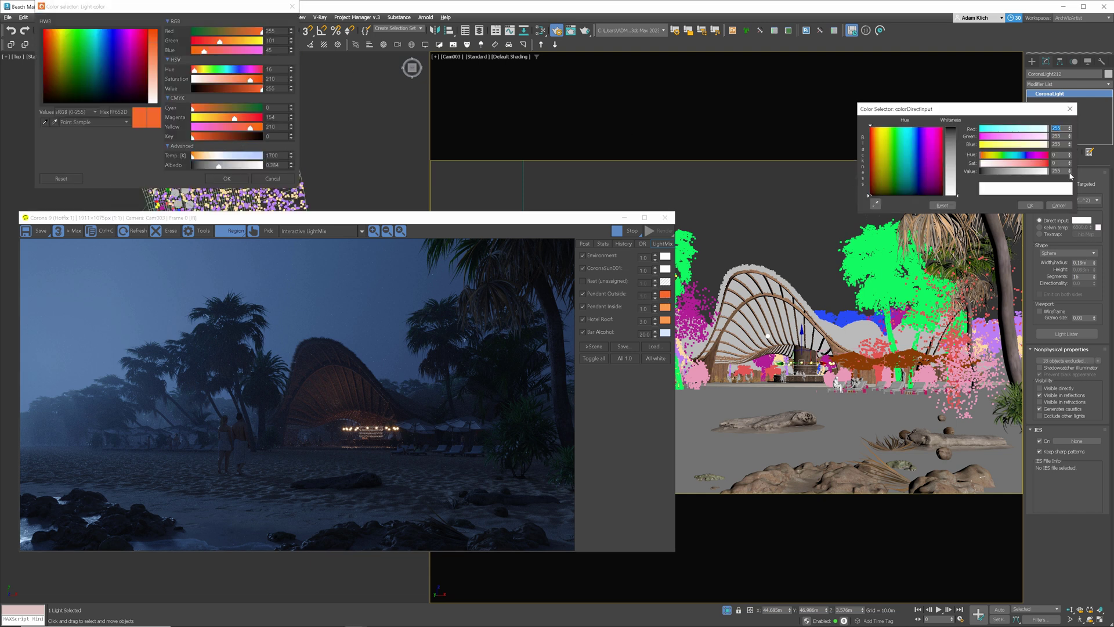
{"action": "type", "text": "5"}
{"action": "key", "text": "Tab"}
{"action": "key", "text": "Tab"}
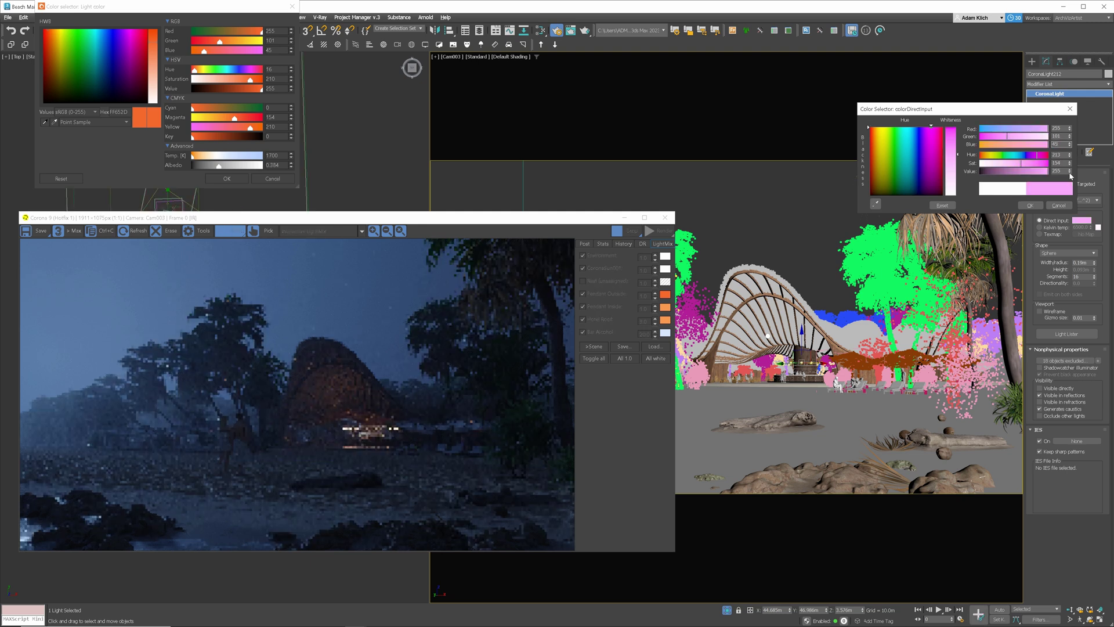
{"action": "type", "text": "45"}
{"action": "key", "text": "Return"}
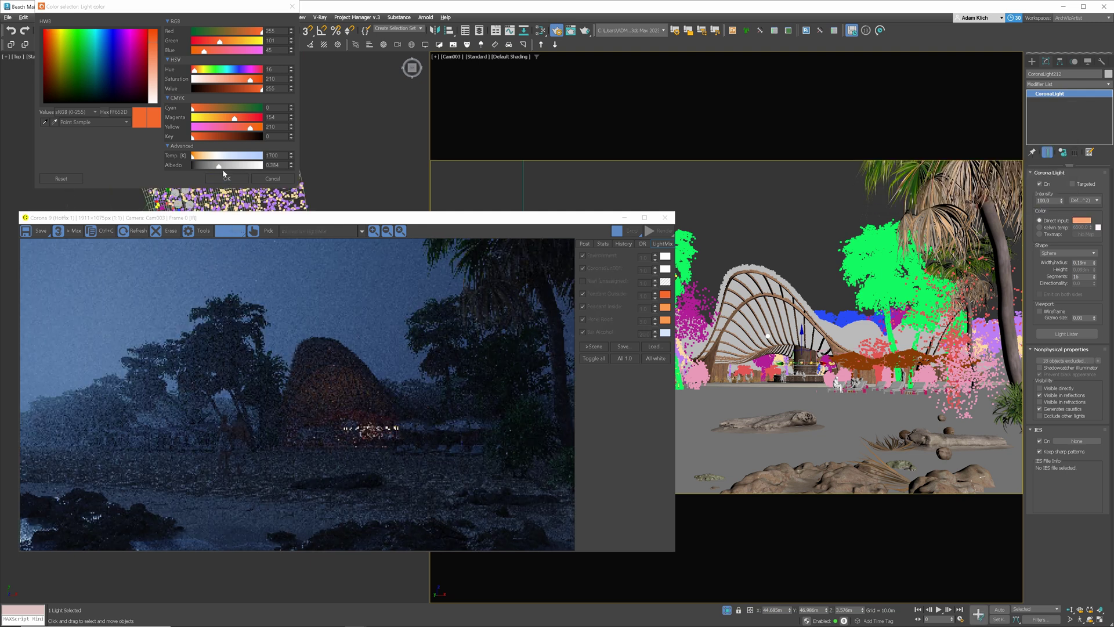
Step: Set the Pendant Outside LightMix color to white and the pendant Corona Light's intensity to 10000
{"action": "left_click_drag", "start_coordinate": [228, 170], "coordinate": [291, 174]}
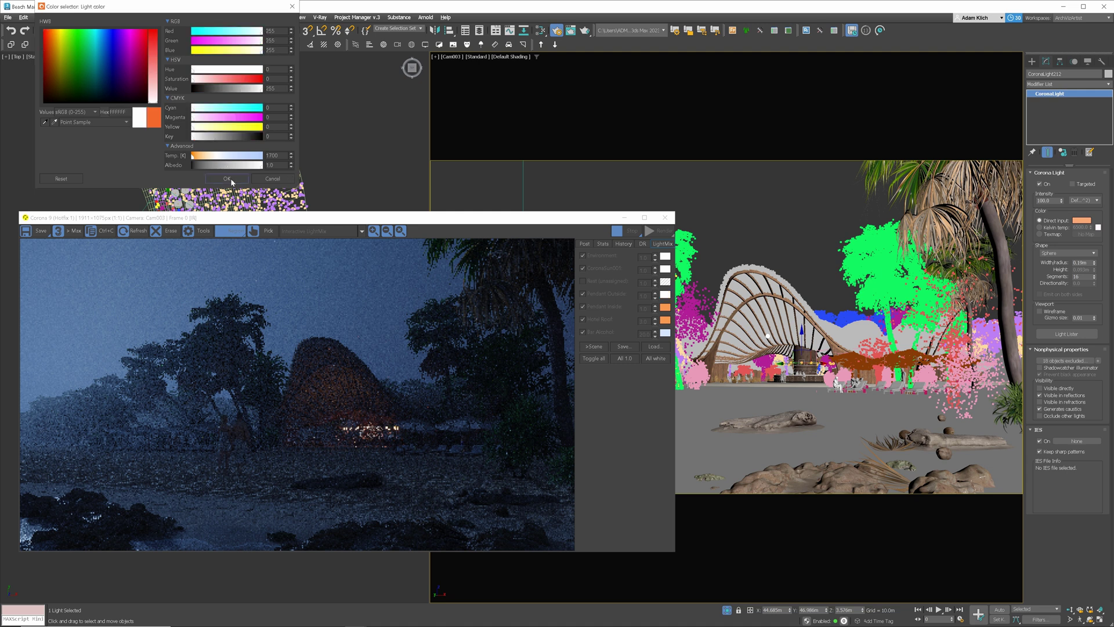
{"action": "left_click", "coordinate": [226, 179]}
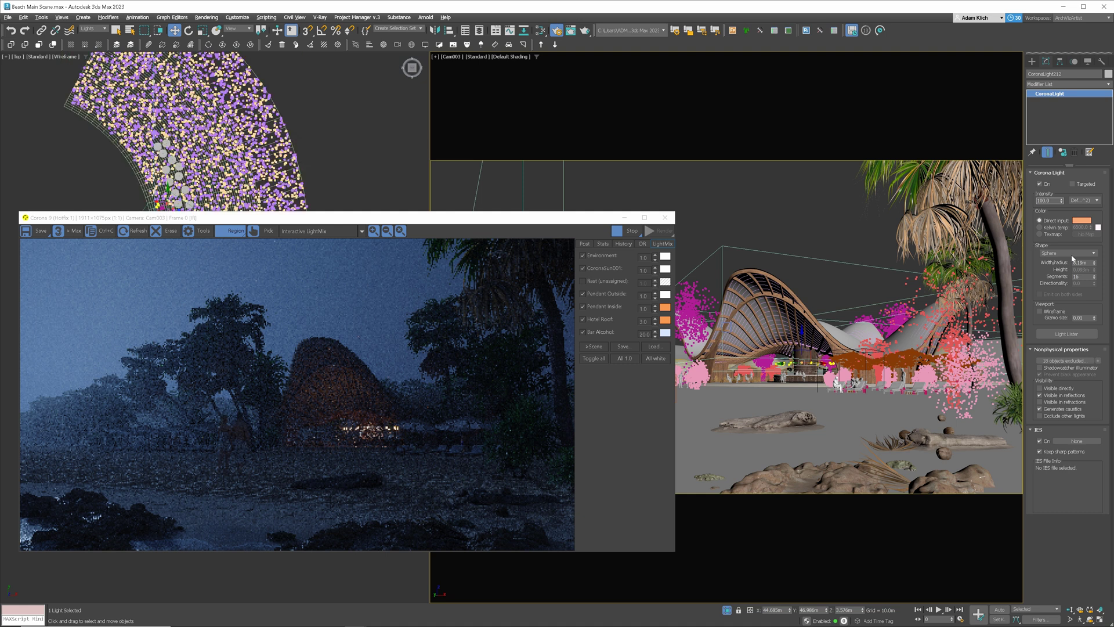
{"action": "type", "text": "0"}
{"action": "key", "text": "Return"}
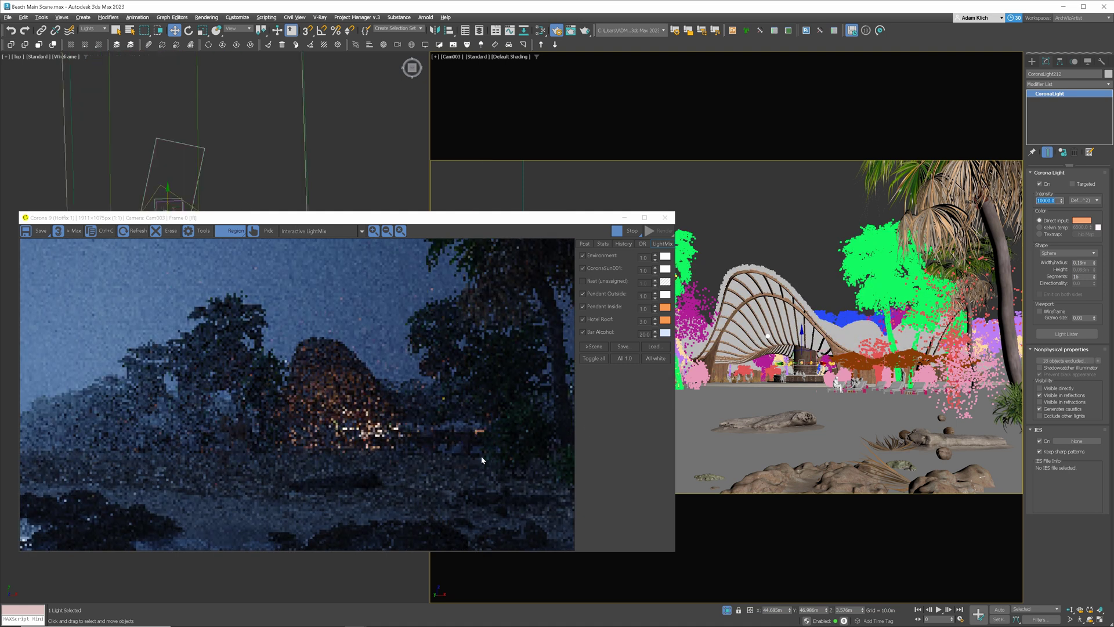
Step: Check the lights' glow in the CESSENTIAL_Volumetrics element, return to Interactive LightMix and set Pendant Outside to 0.5
{"action": "left_click", "coordinate": [334, 232]}
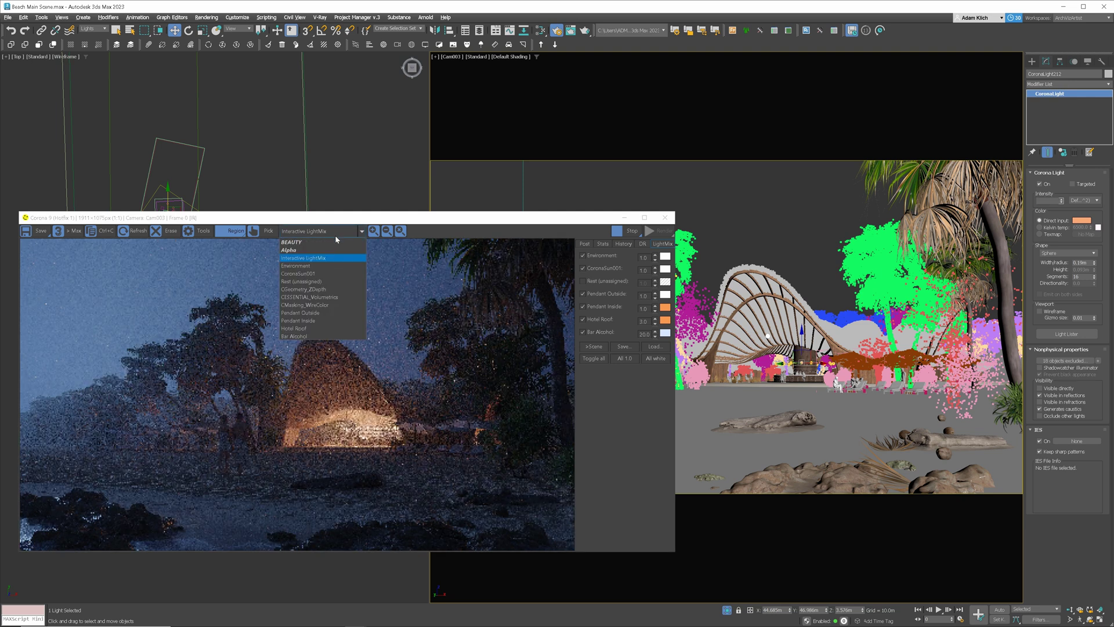
{"action": "left_click", "coordinate": [335, 297]}
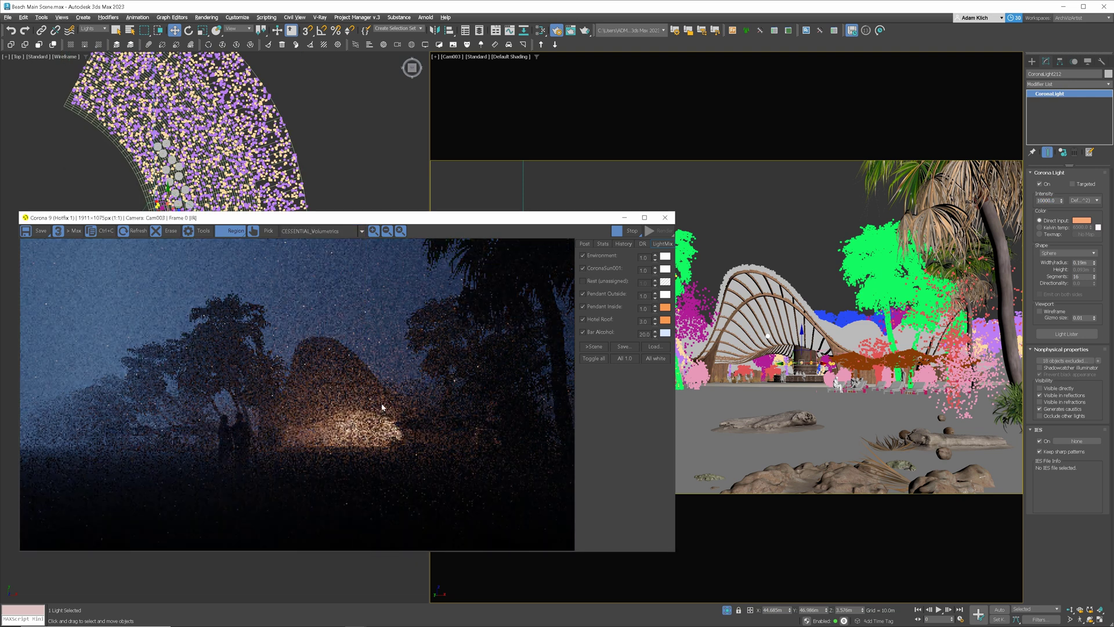
{"action": "left_click", "coordinate": [360, 231]}
{"action": "left_click", "coordinate": [344, 257]}
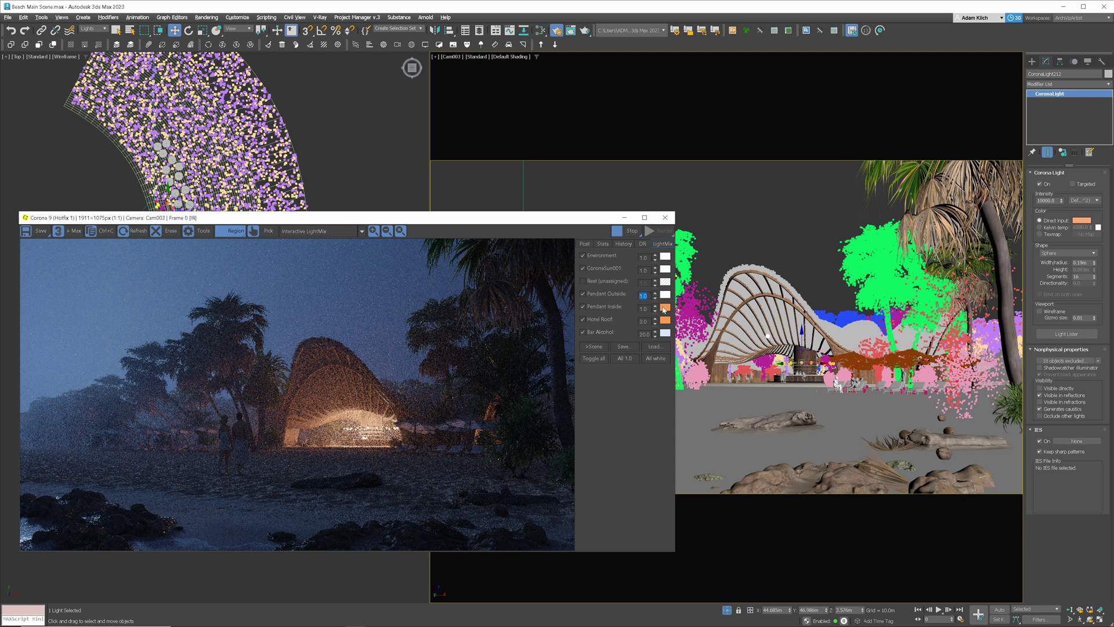
{"action": "type", "text": ".5"}
{"action": "key", "text": "Return"}
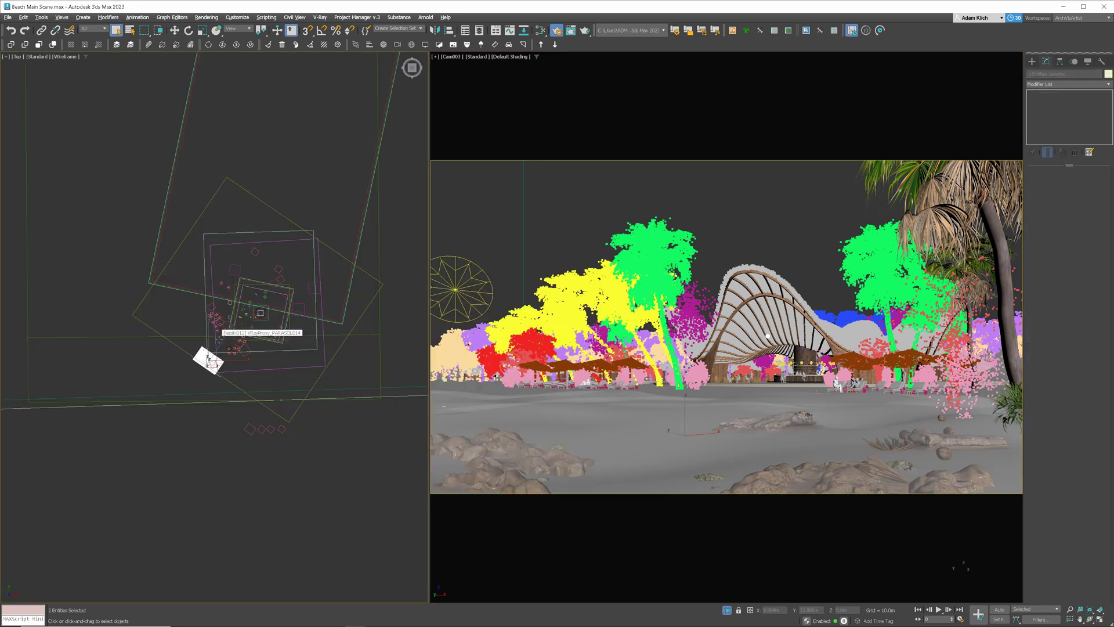
Step: Create a spherical Corona Light in the Top view and move it among the trees behind the curved-roof building
{"action": "scroll", "coordinate": [259, 373], "scroll_direction": "up", "scroll_amount": 5}
{"action": "right_click", "coordinate": [256, 268]}
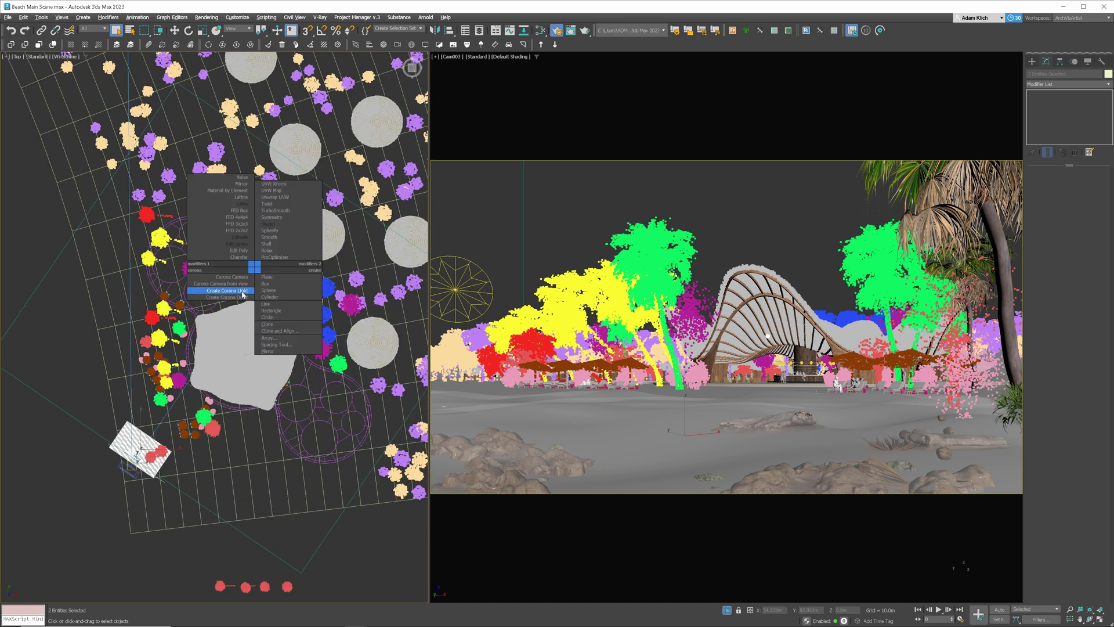
{"action": "left_click", "coordinate": [227, 290]}
{"action": "left_click", "coordinate": [256, 269]}
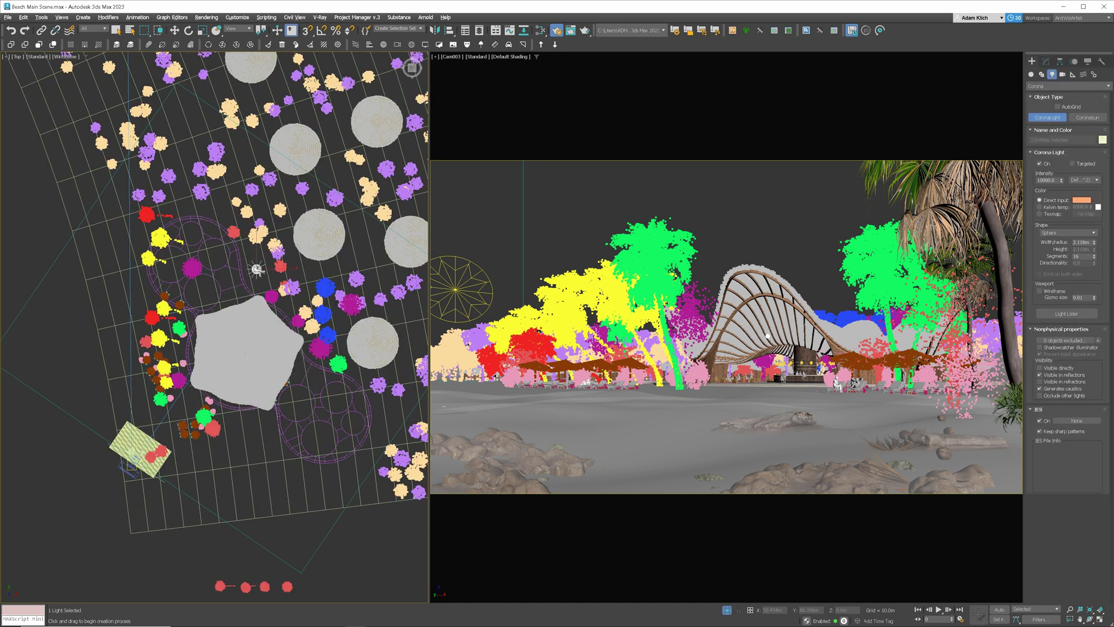
{"action": "key", "text": "w"}
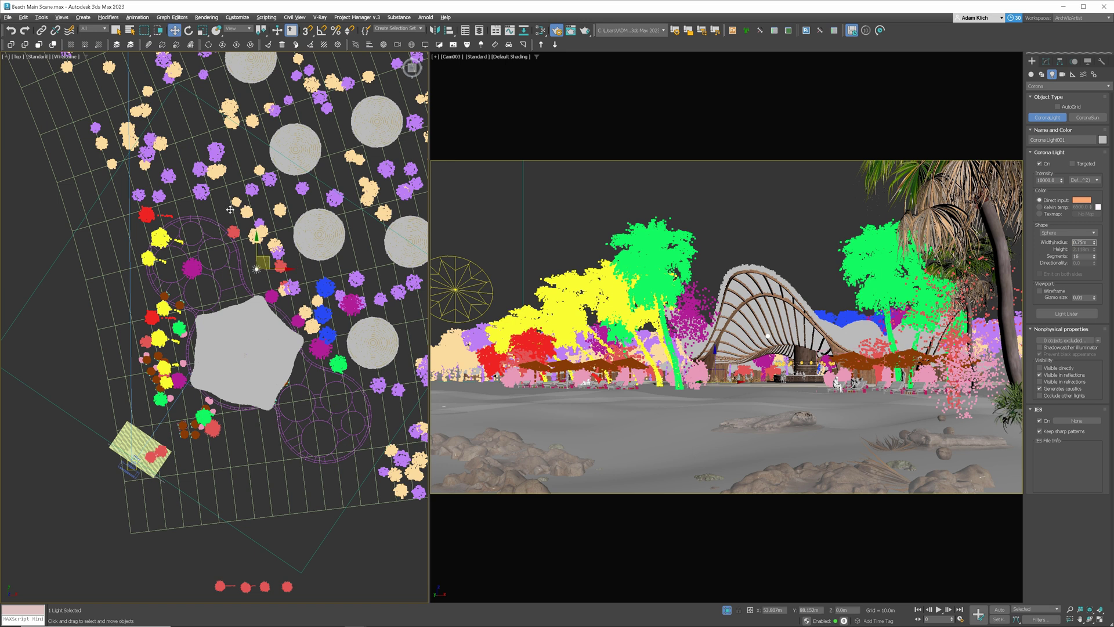
{"action": "left_click_drag", "start_coordinate": [259, 269], "coordinate": [214, 209]}
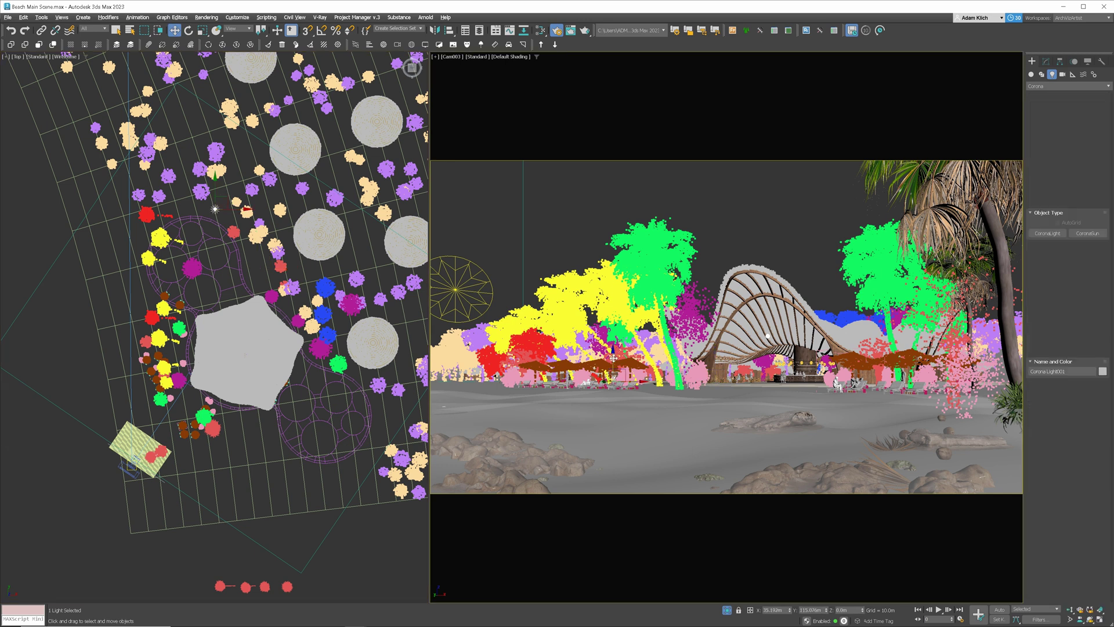
Step: Display the render's LightMix and disable Pendant Outside, Pendant Inside, Hotel Roof, CoronaSun001 and Environment to examine the new light's glow
{"action": "right_click", "coordinate": [704, 343]}
{"action": "left_click", "coordinate": [681, 327]}
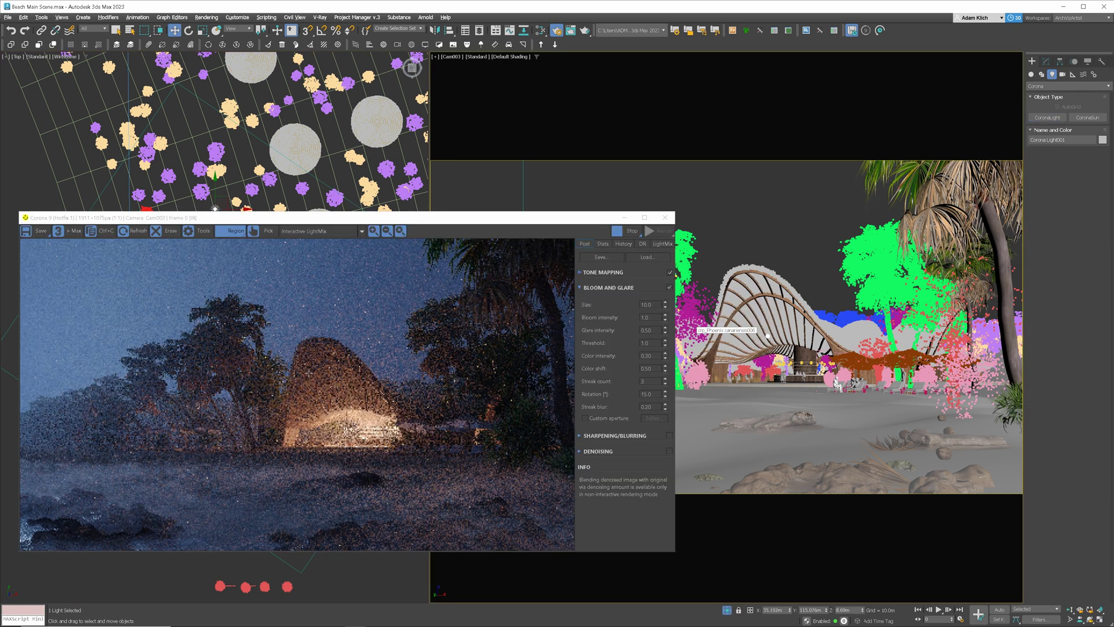
{"action": "left_click", "coordinate": [663, 244]}
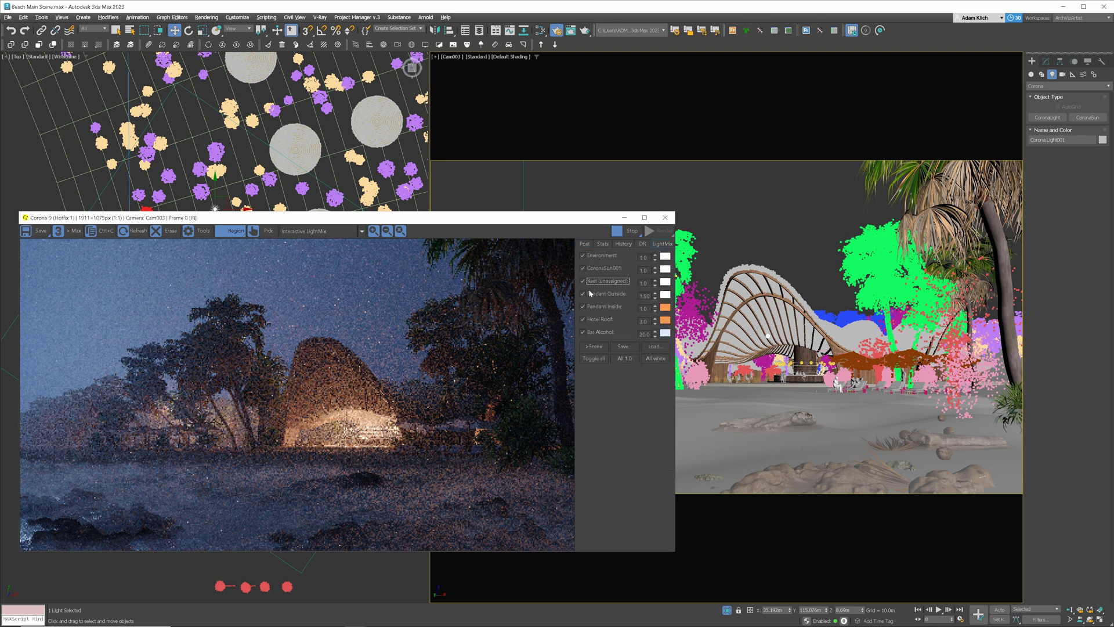
{"action": "left_click", "coordinate": [588, 294]}
{"action": "left_click", "coordinate": [586, 307]}
{"action": "left_click", "coordinate": [586, 319]}
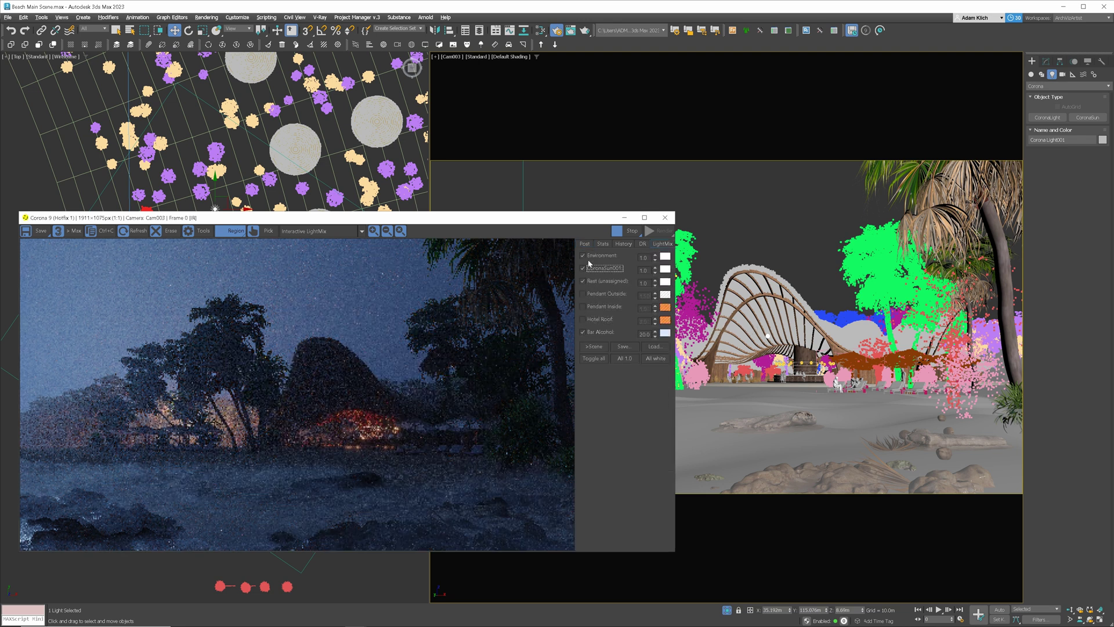
{"action": "left_click", "coordinate": [587, 268]}
{"action": "left_click", "coordinate": [588, 256]}
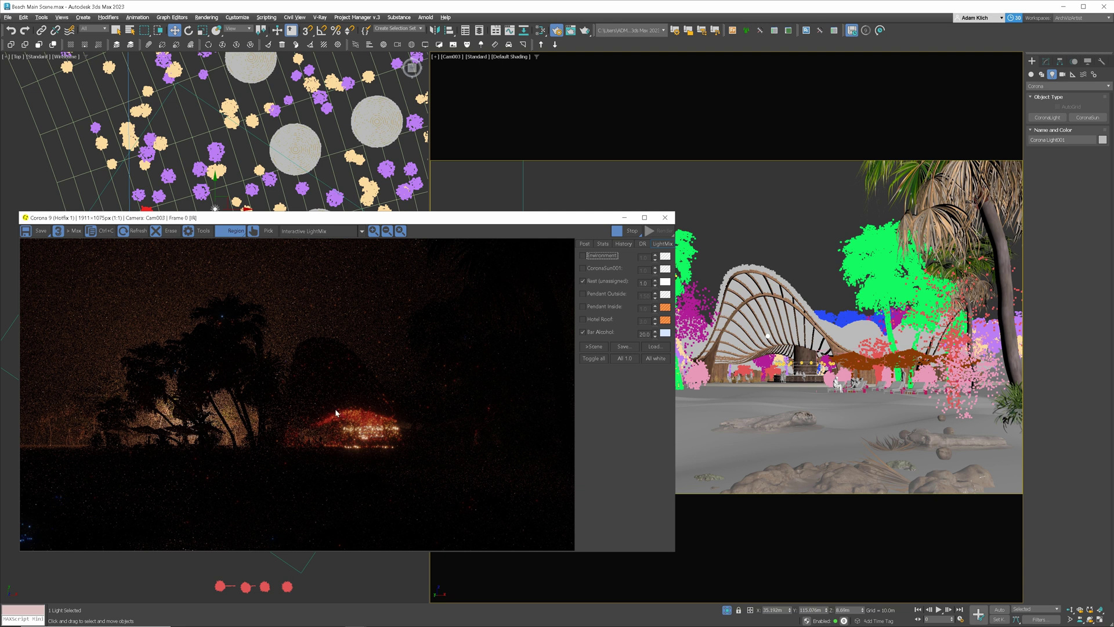
Step: Re-enable CoronaSun001, Environment, Pendant Outside, Pendant Inside and Hotel Roof in LightMix to view the combined lighting
{"action": "left_click", "coordinate": [587, 268]}
{"action": "left_click", "coordinate": [587, 255]}
{"action": "left_click", "coordinate": [587, 293]}
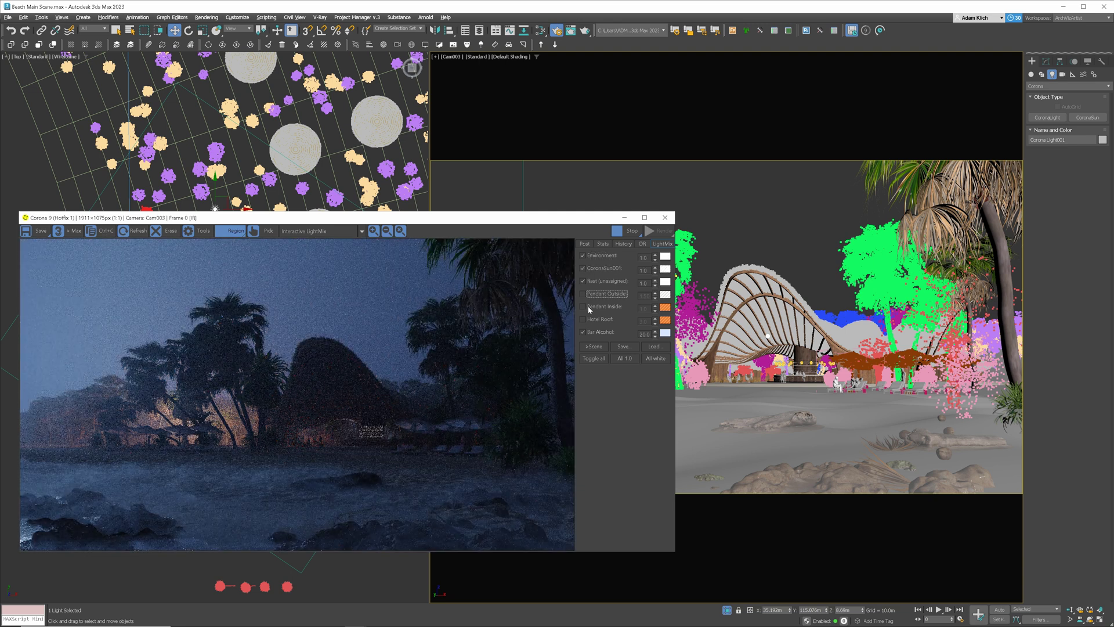
{"action": "left_click", "coordinate": [586, 307]}
{"action": "left_click", "coordinate": [586, 323]}
{"action": "left_click", "coordinate": [584, 282]}
{"action": "left_click", "coordinate": [584, 282]}
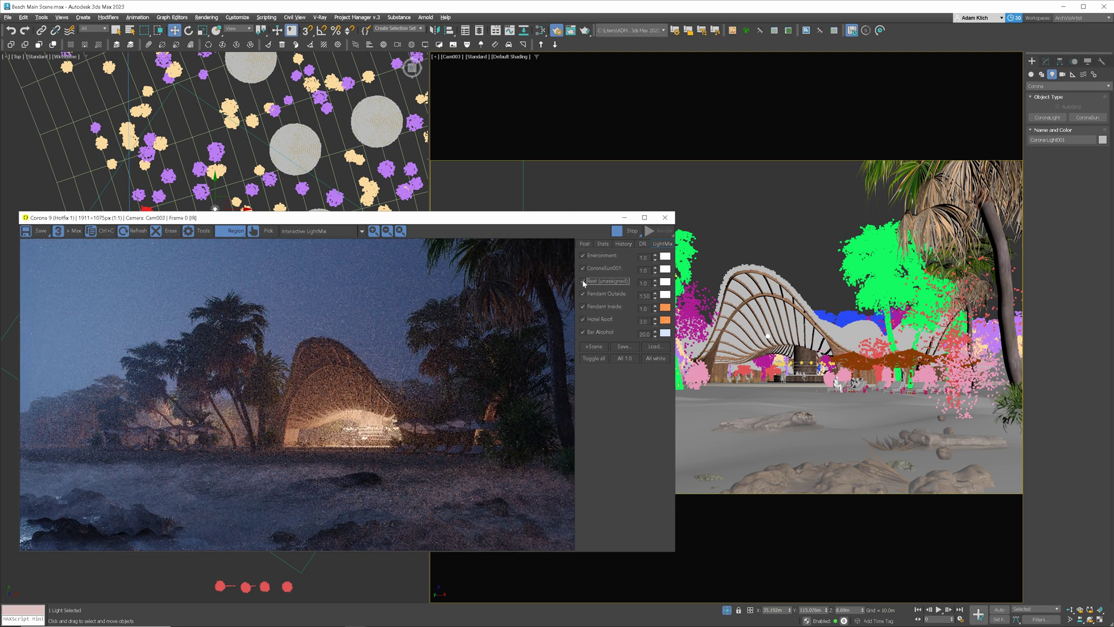
Step: Clone the spherical Corona Light as a copy farther back among the trees in the Top view
{"action": "left_click_drag", "start_coordinate": [465, 218], "coordinate": [783, 360]}
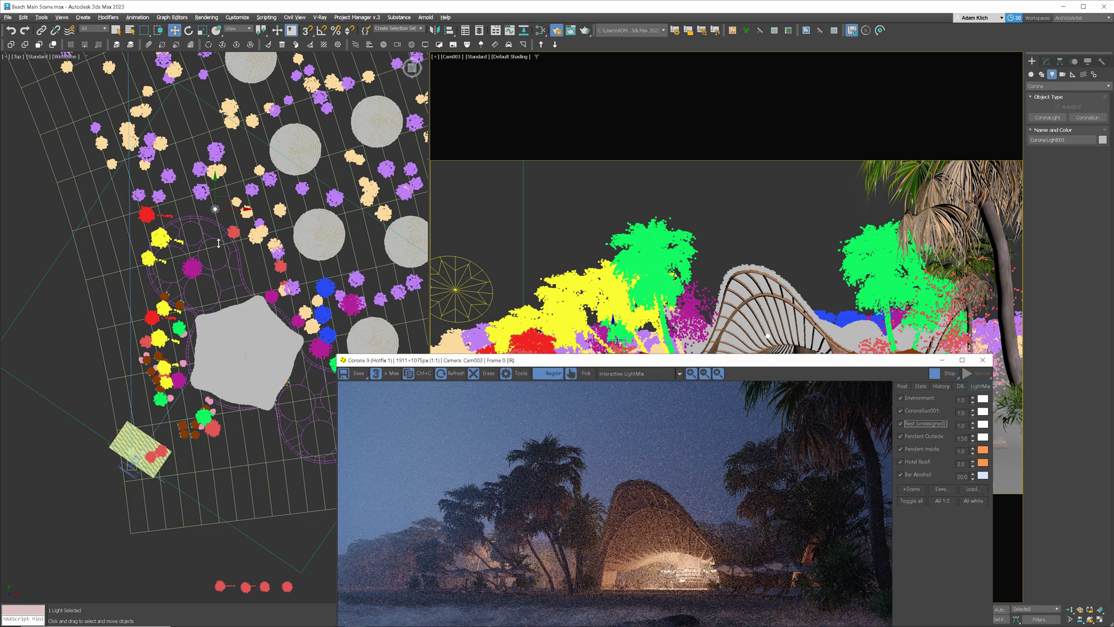
{"action": "middle_click_drag", "start_coordinate": [233, 270], "coordinate": [209, 333]}
{"action": "left_click_drag", "start_coordinate": [221, 282], "coordinate": [220, 138], "text": "shift"}
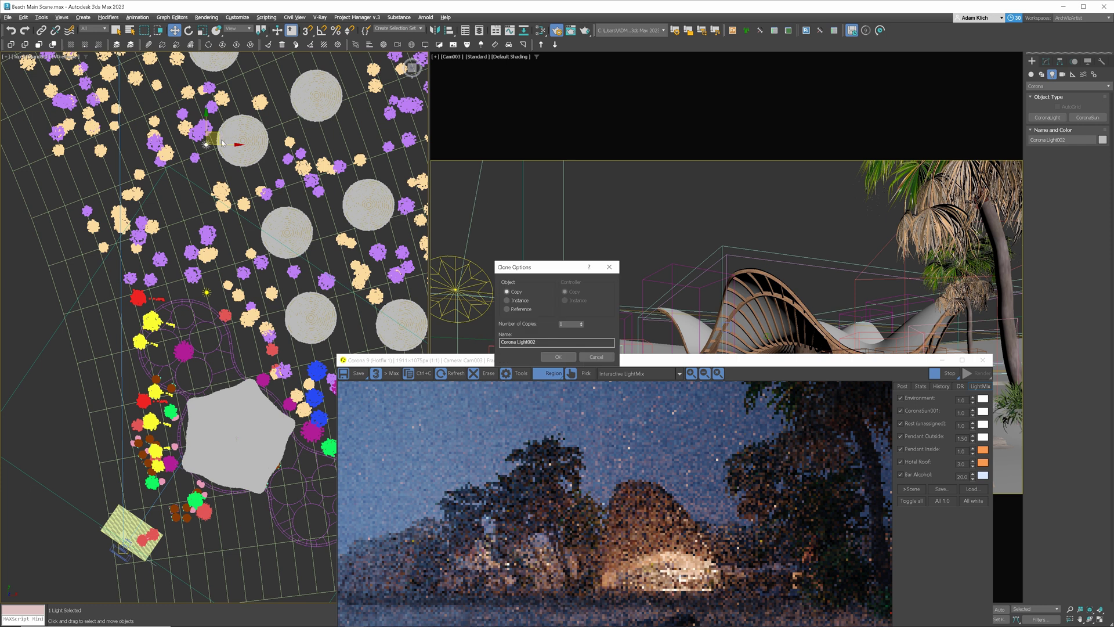
{"action": "key", "text": "Return"}
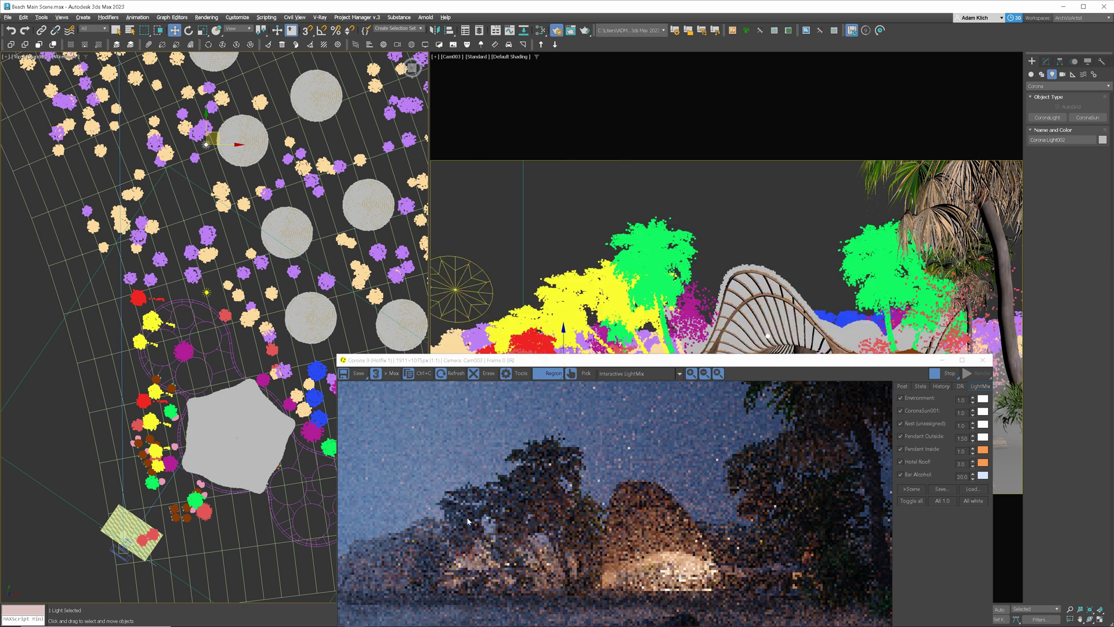
Step: Copy the Corona Light to the outer trees, shift that copy farther back, and make one more copy in the Top view
{"action": "middle_click_drag", "start_coordinate": [196, 295], "coordinate": [194, 390]}
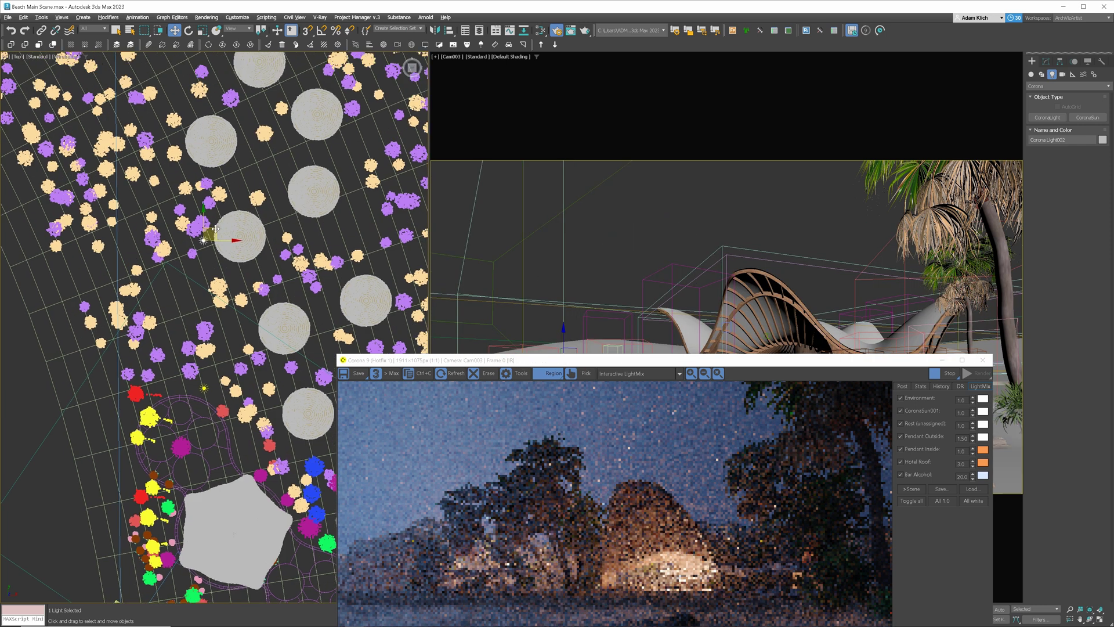
{"action": "left_click_drag", "start_coordinate": [216, 228], "coordinate": [139, 191], "text": "shift"}
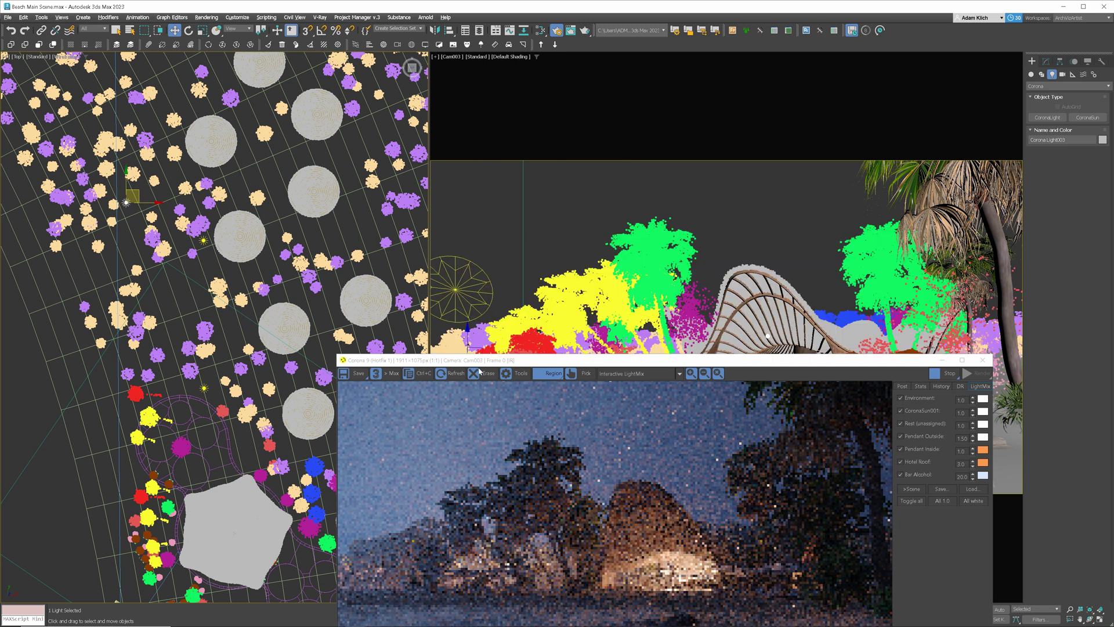
{"action": "left_click_drag", "start_coordinate": [460, 356], "coordinate": [429, 169]}
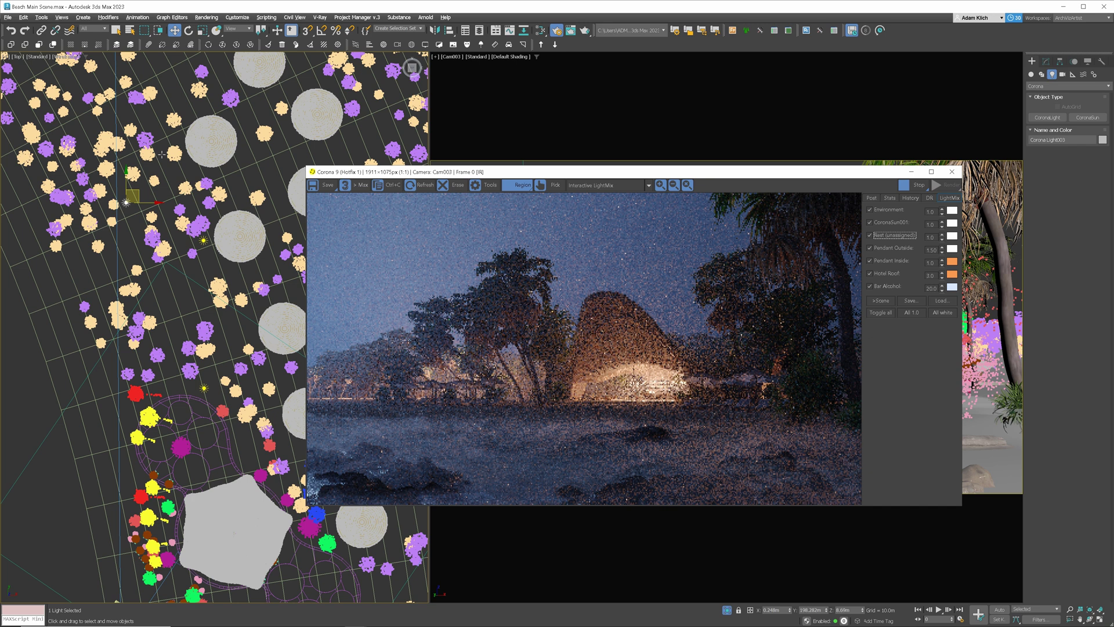
{"action": "middle_click_drag", "start_coordinate": [162, 155], "coordinate": [159, 158]}
{"action": "left_click_drag", "start_coordinate": [134, 196], "coordinate": [160, 115]}
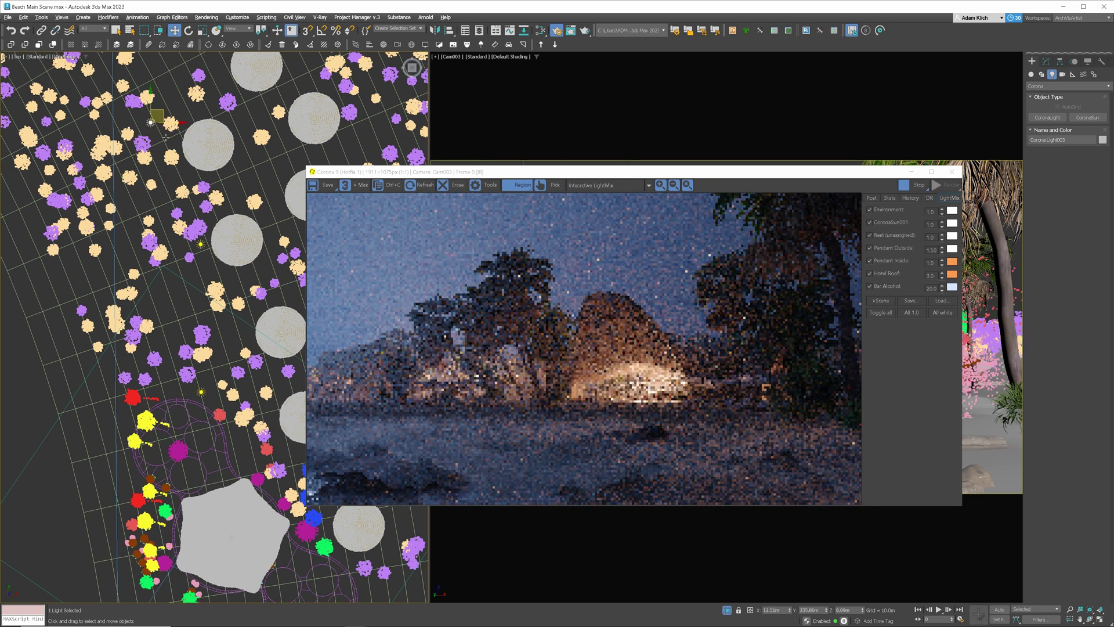
{"action": "mouse_move", "coordinate": [158, 116]}
{"action": "left_mouse_down"}
{"action": "mouse_move", "coordinate": [308, 551]}
{"action": "mouse_move", "coordinate": [316, 589]}
{"action": "mouse_move", "coordinate": [297, 588]}
{"action": "left_mouse_up"}
{"action": "key", "text": "Return"}
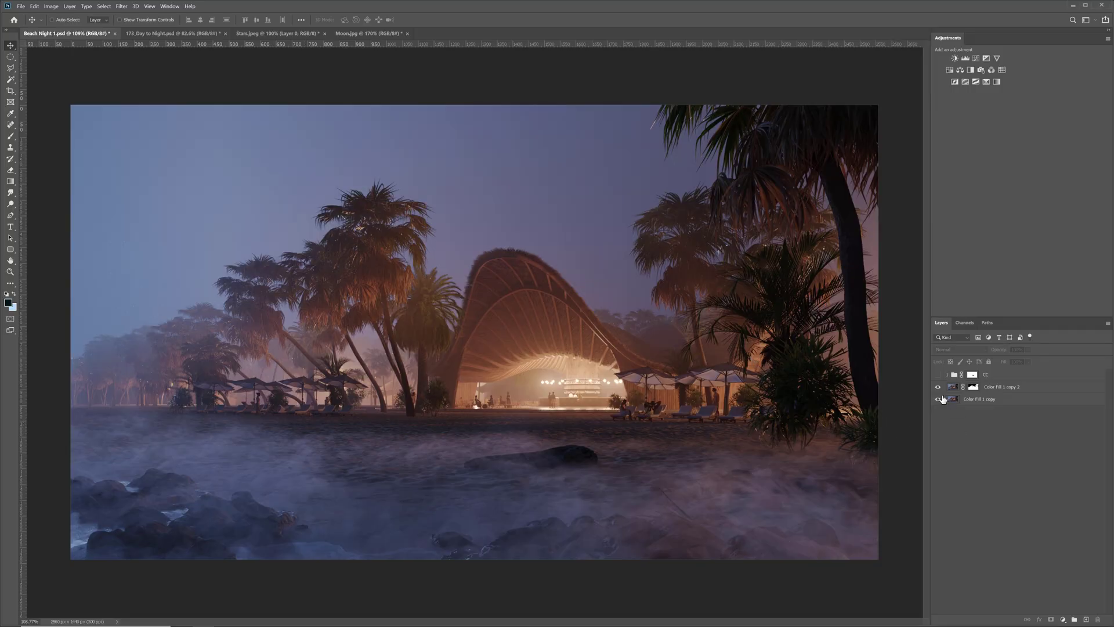
Step: Switch to Photoshop's Beach Night 1.psd and examine the CC group's effect and the adjustment layers it contains
{"action": "left_click", "coordinate": [938, 375]}
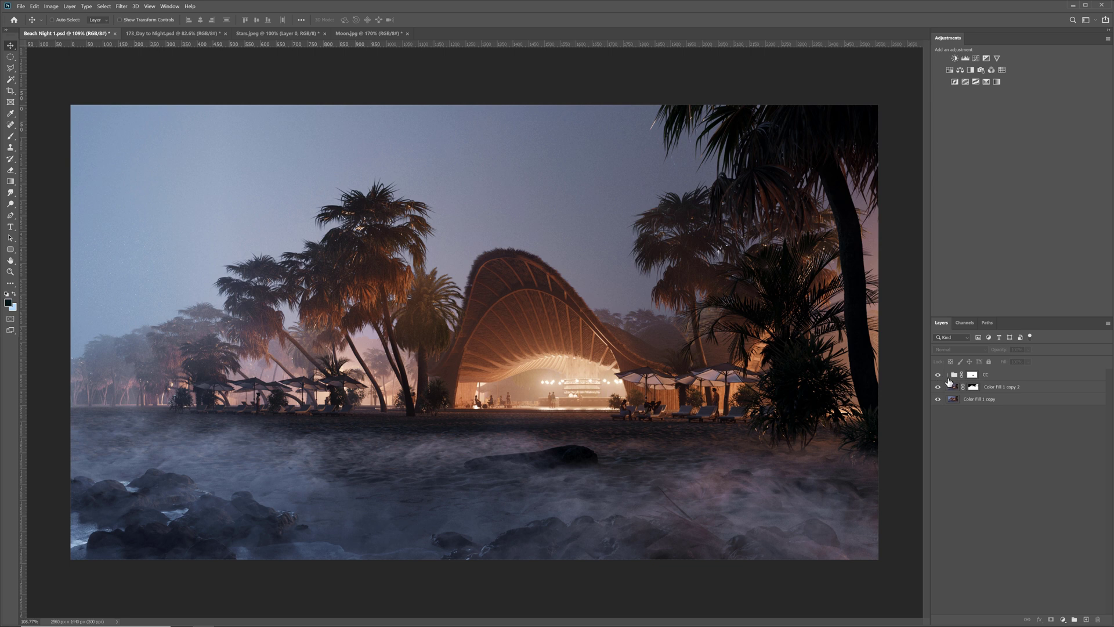
{"action": "left_click", "coordinate": [948, 375]}
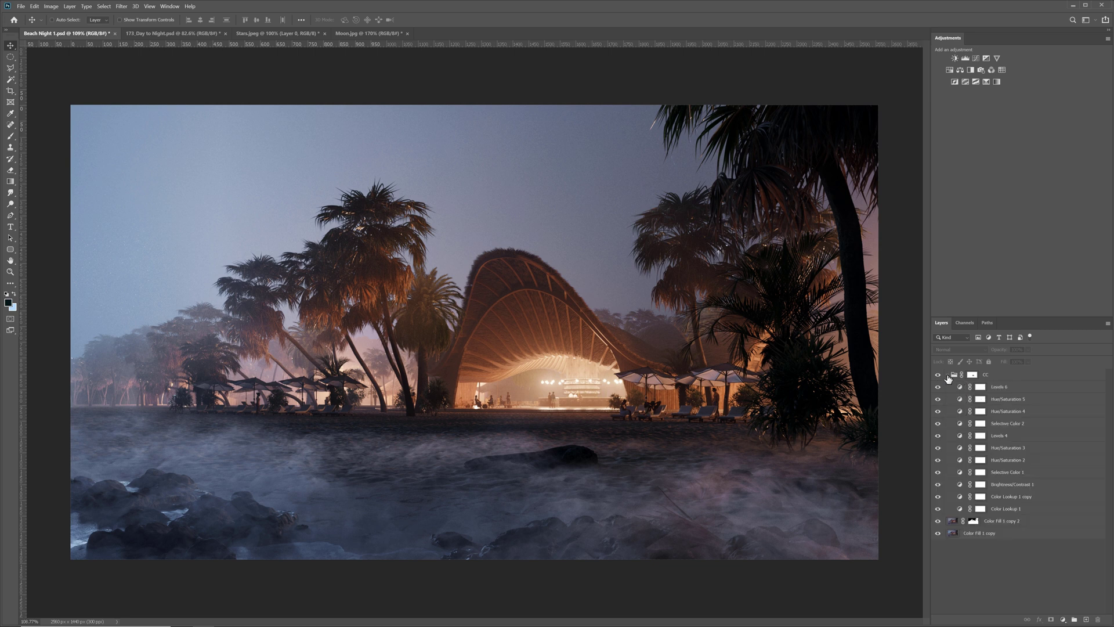
{"action": "left_click", "coordinate": [948, 375]}
{"action": "left_click", "coordinate": [938, 375]}
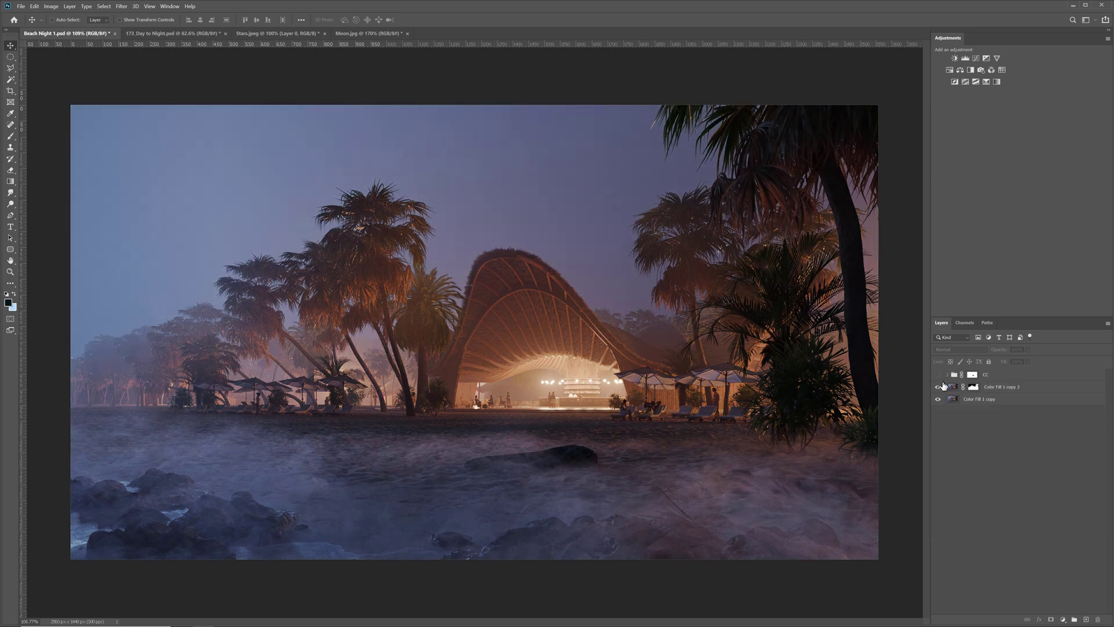
Step: Examine the sky mask of Color Fill 1 copy 2 with the base layer temporarily hidden
{"action": "left_click", "coordinate": [938, 399]}
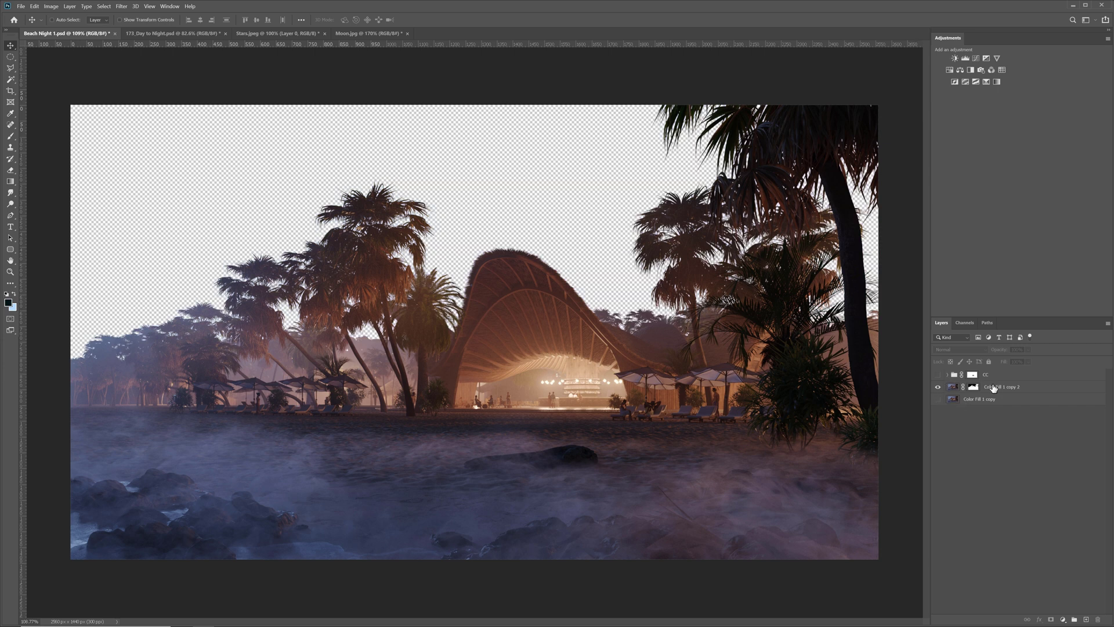
{"action": "left_click", "coordinate": [974, 388], "text": "shift"}
{"action": "left_click", "coordinate": [975, 388], "text": "shift"}
{"action": "left_click", "coordinate": [939, 400]}
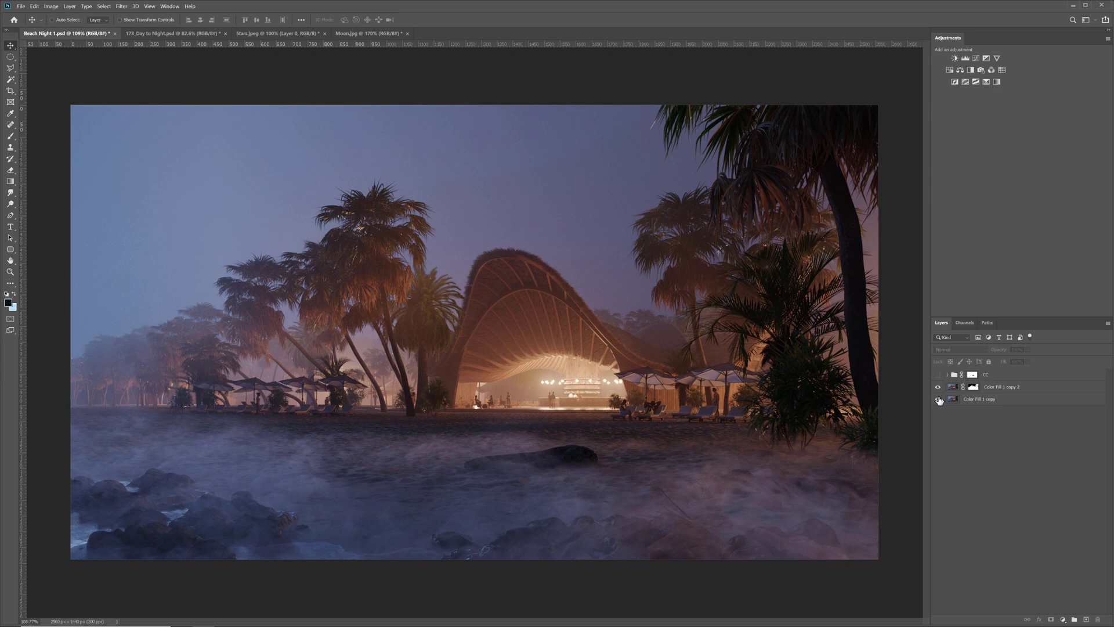
Step: Show the CC group, add a Levels adjustment above Color Fill 1 copy and raise its black input level to darken the sky
{"action": "left_click", "coordinate": [938, 374]}
{"action": "left_click", "coordinate": [975, 400]}
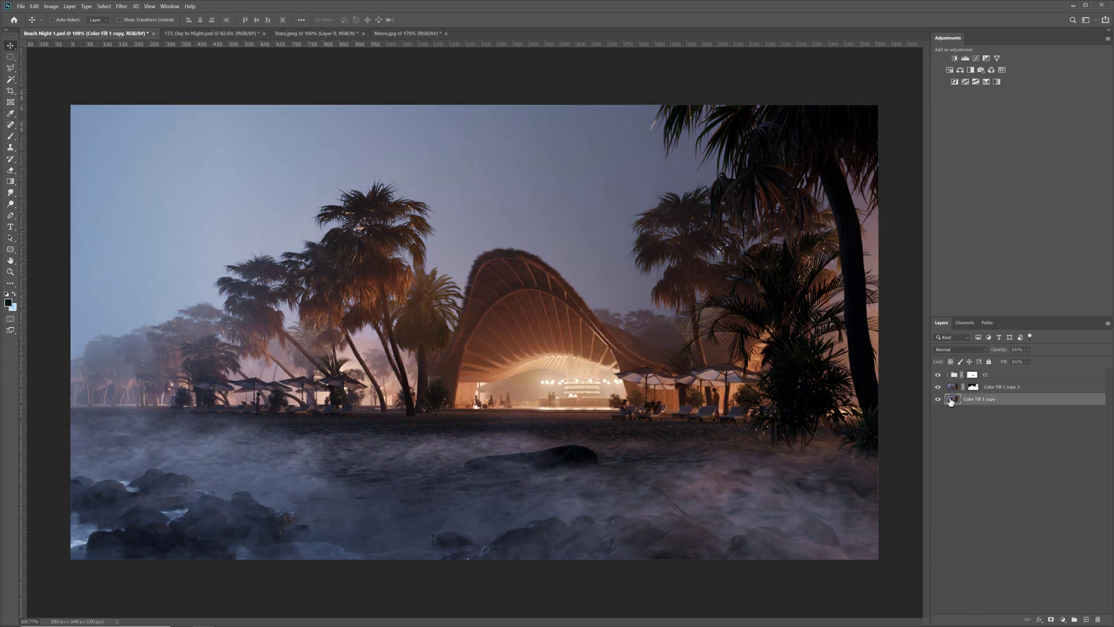
{"action": "left_click", "coordinate": [966, 58]}
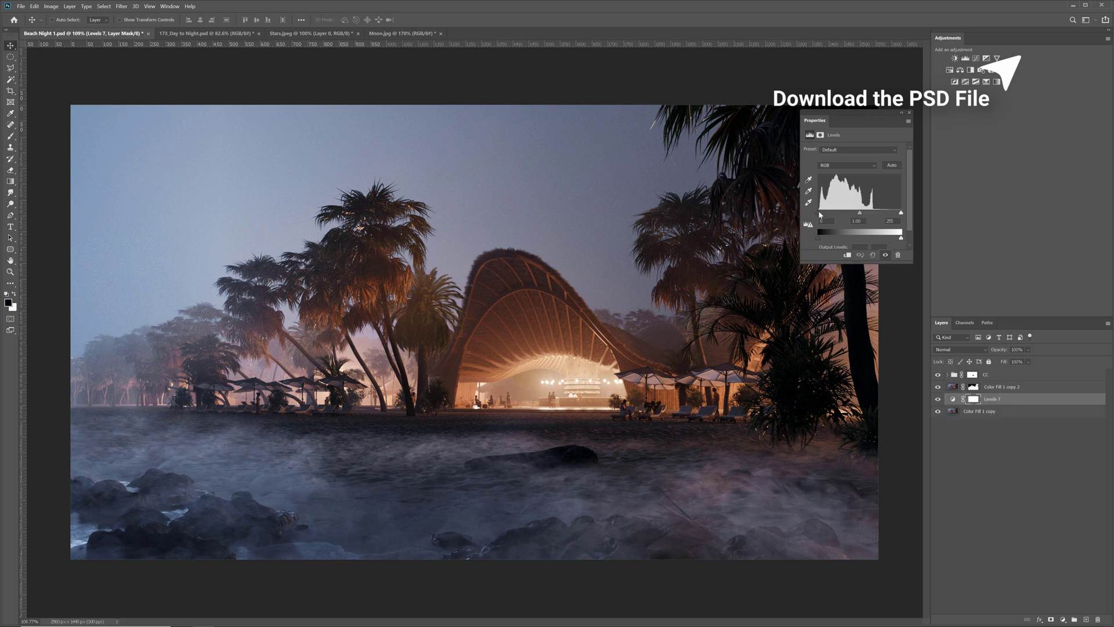
{"action": "left_click_drag", "start_coordinate": [849, 217], "coordinate": [852, 217]}
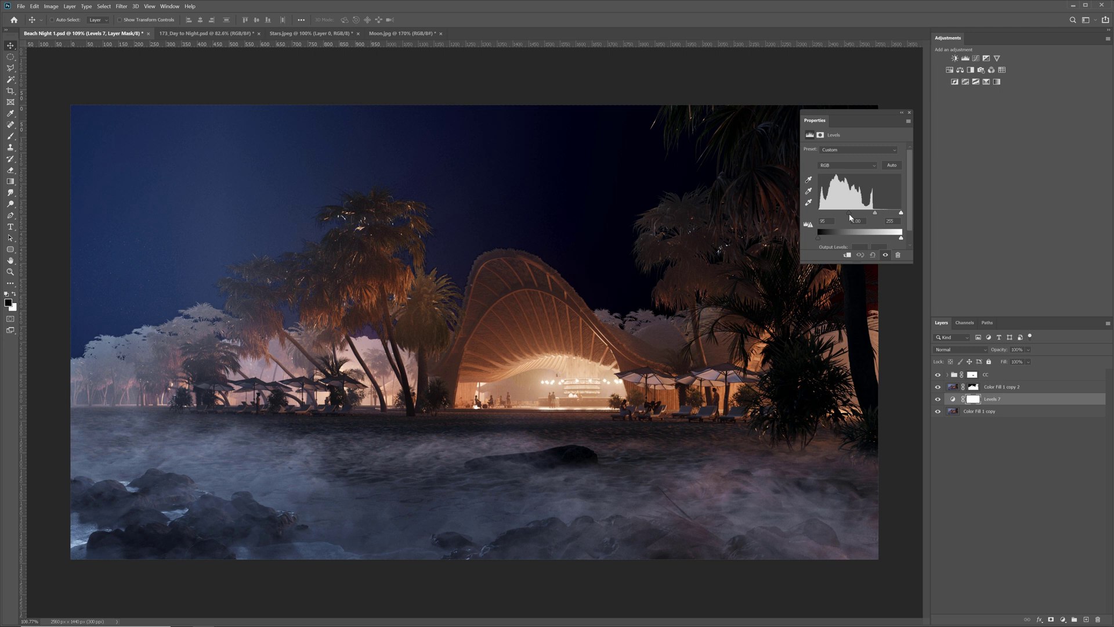
{"action": "left_click", "coordinate": [909, 113]}
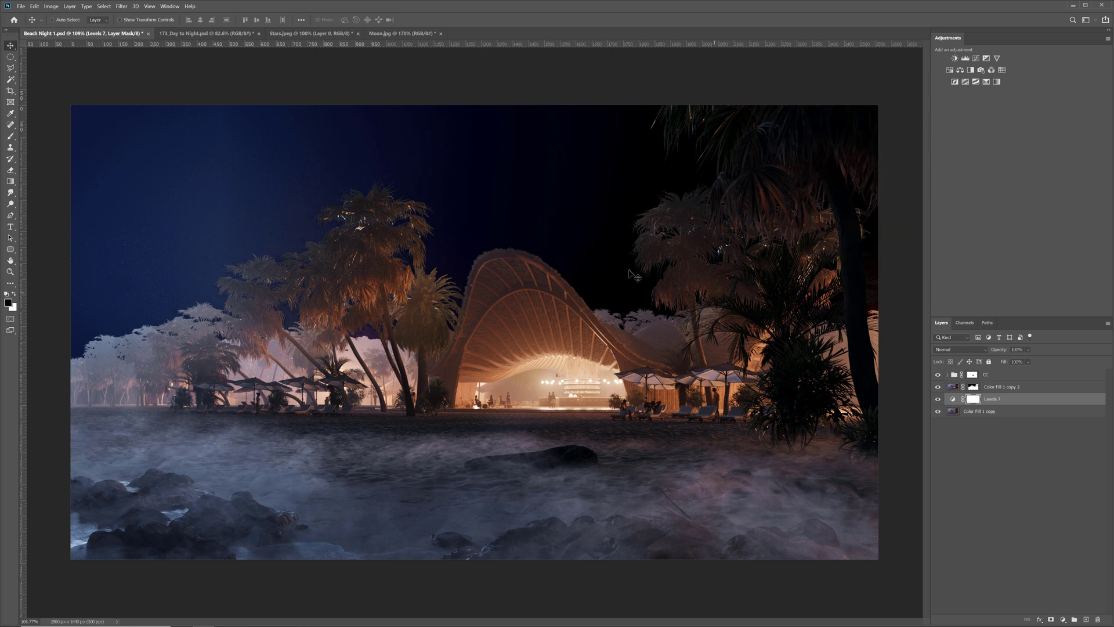
Step: Draw a white-to-black gradient on the Levels mask from the image's upper edge down to mid-building, and compare the adjustment on and off
{"action": "left_click", "coordinate": [10, 182]}
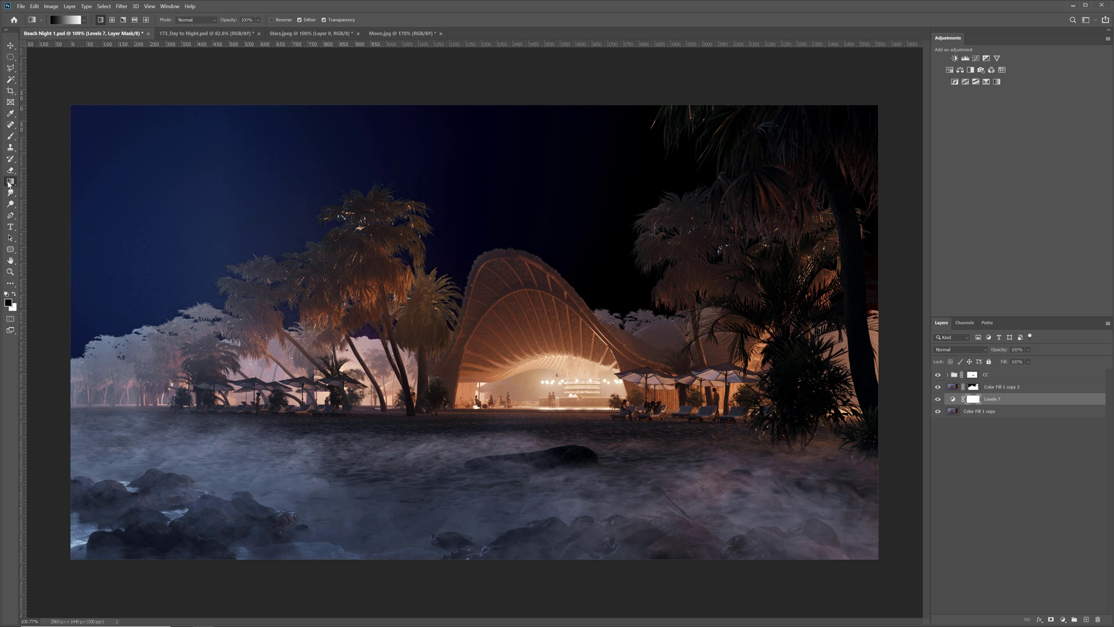
{"action": "left_click", "coordinate": [13, 295]}
{"action": "left_click_drag", "start_coordinate": [439, 104], "coordinate": [470, 333], "text": "shift"}
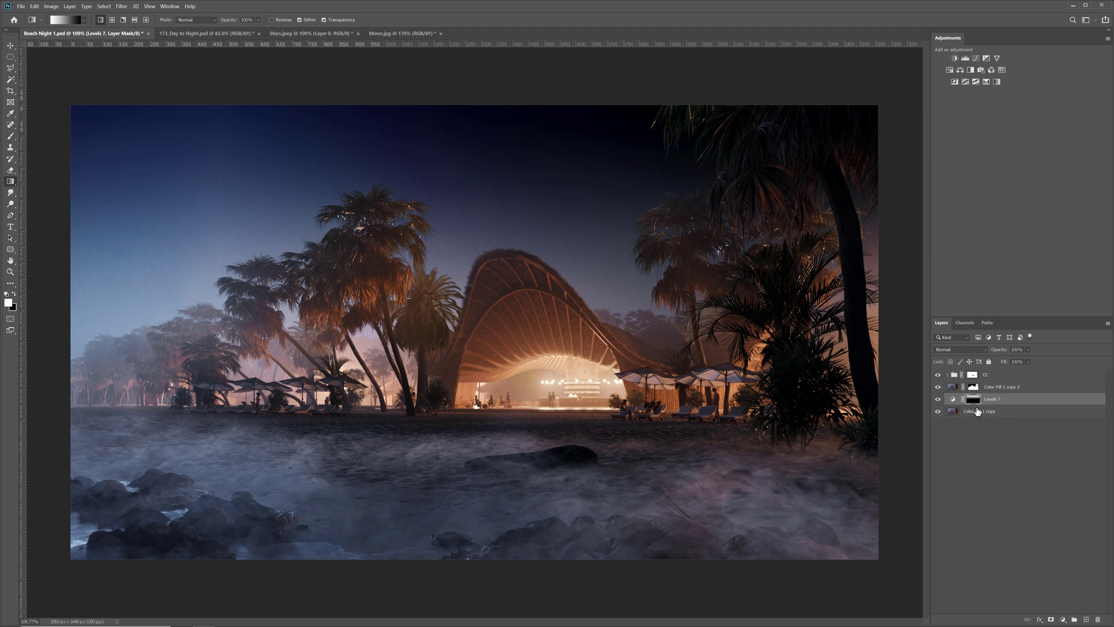
{"action": "left_click", "coordinate": [938, 399]}
{"action": "left_click", "coordinate": [938, 400]}
Step: Paint black on the Levels mask with a very large brush along the lower sky to soften the darkening near the horizon
{"action": "key", "text": "b"}
{"action": "key", "text": "x"}
{"action": "right_click_drag", "start_coordinate": [426, 307], "coordinate": [190, 310], "text": "alt"}
{"action": "scroll", "coordinate": [429, 418], "scroll_direction": "down", "scroll_amount": 7, "text": "alt"}
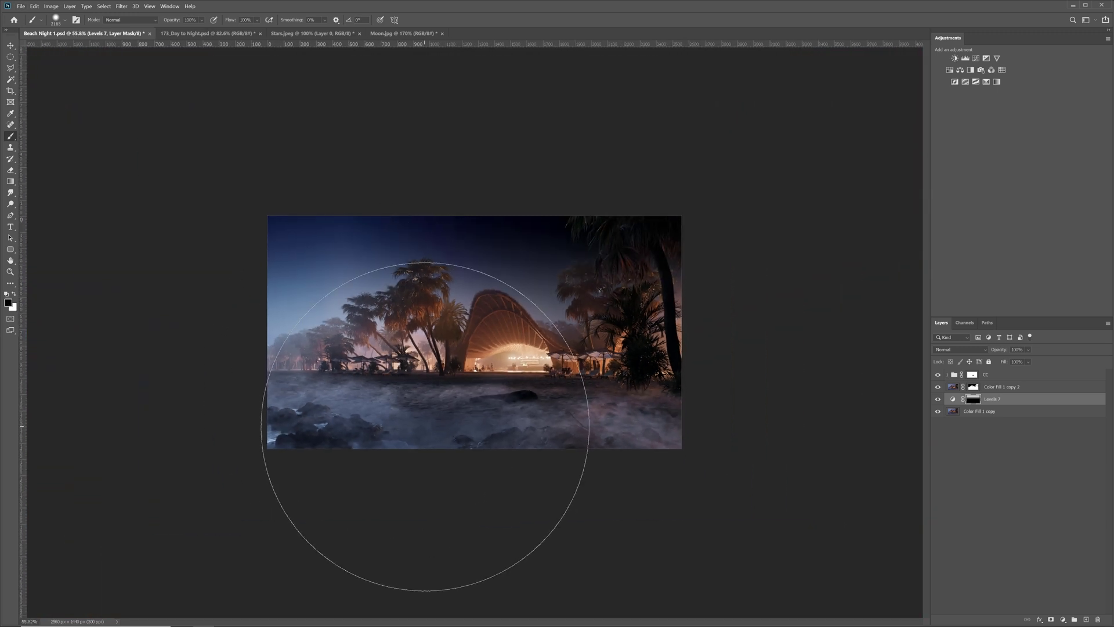
{"action": "right_click_drag", "start_coordinate": [438, 423], "coordinate": [580, 423], "text": "alt"}
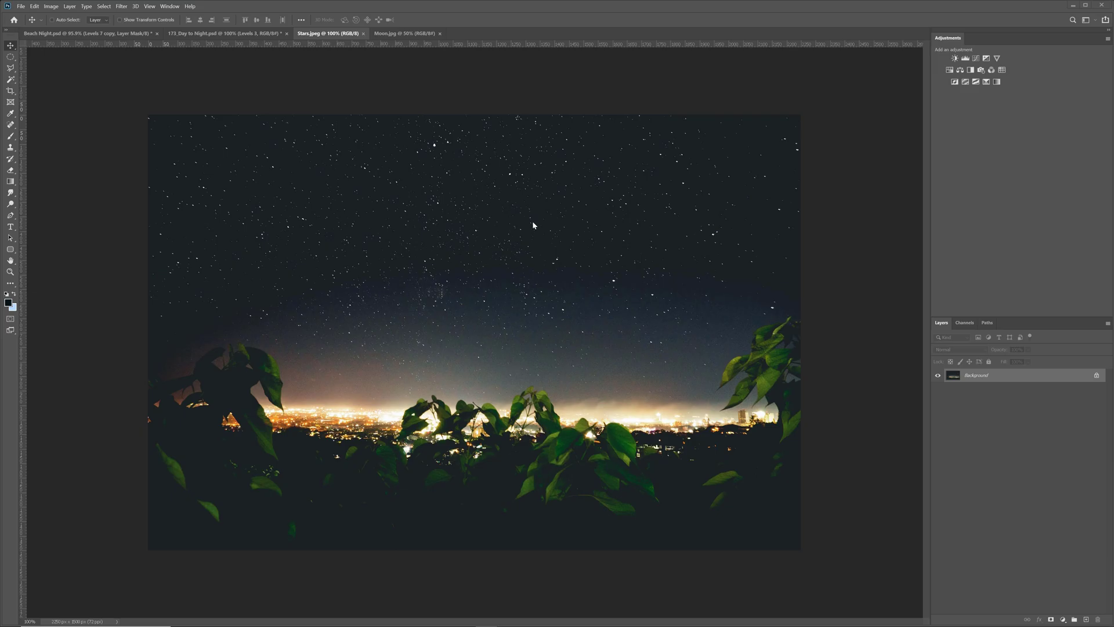
Step: Convert the Stars.jpeg background into a regular layer and bring it into Beach Night.psd beneath the Color Fill 1 layer
{"action": "double_click", "coordinate": [997, 375]}
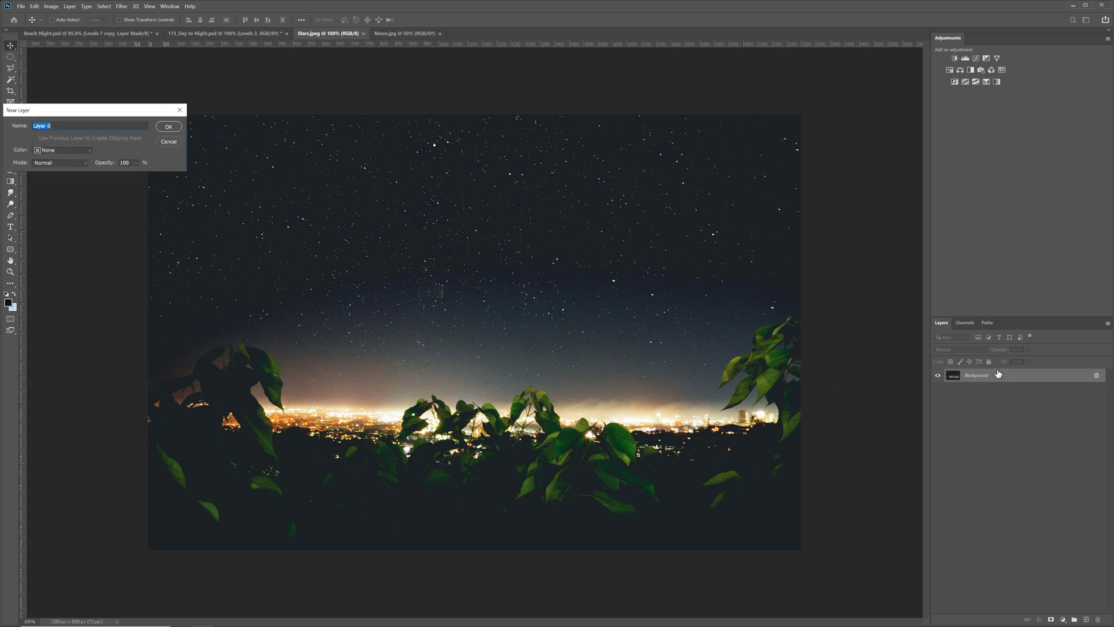
{"action": "key", "text": "Return"}
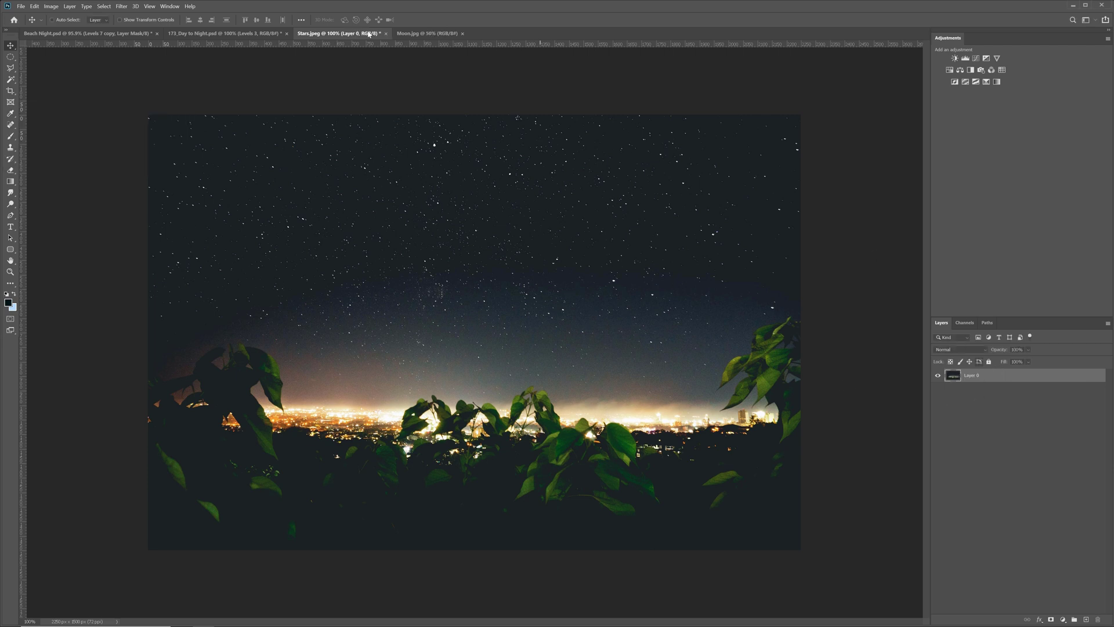
{"action": "left_click_drag", "start_coordinate": [368, 35], "coordinate": [535, 230]}
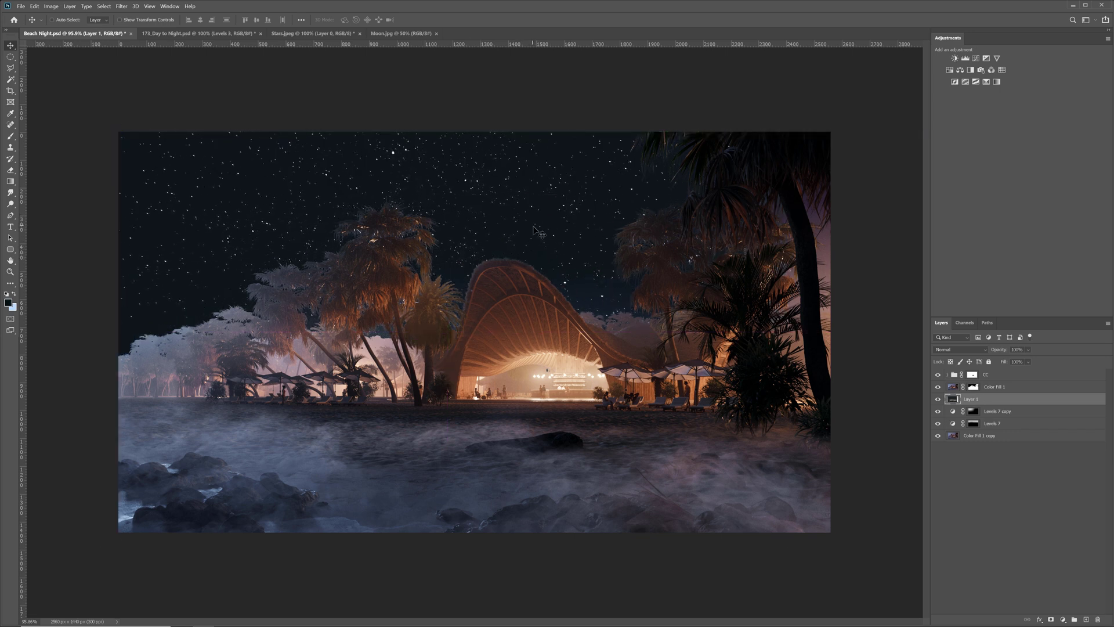
Step: Scale the stars layer to span the full image width and align it with the image's upper edge
{"action": "scroll", "coordinate": [535, 249], "scroll_direction": "down", "scroll_amount": 6, "text": "alt"}
{"action": "key", "text": "ctrl+t"}
{"action": "left_click_drag", "start_coordinate": [627, 450], "coordinate": [678, 481]}
{"action": "left_click_drag", "start_coordinate": [630, 382], "coordinate": [630, 387]}
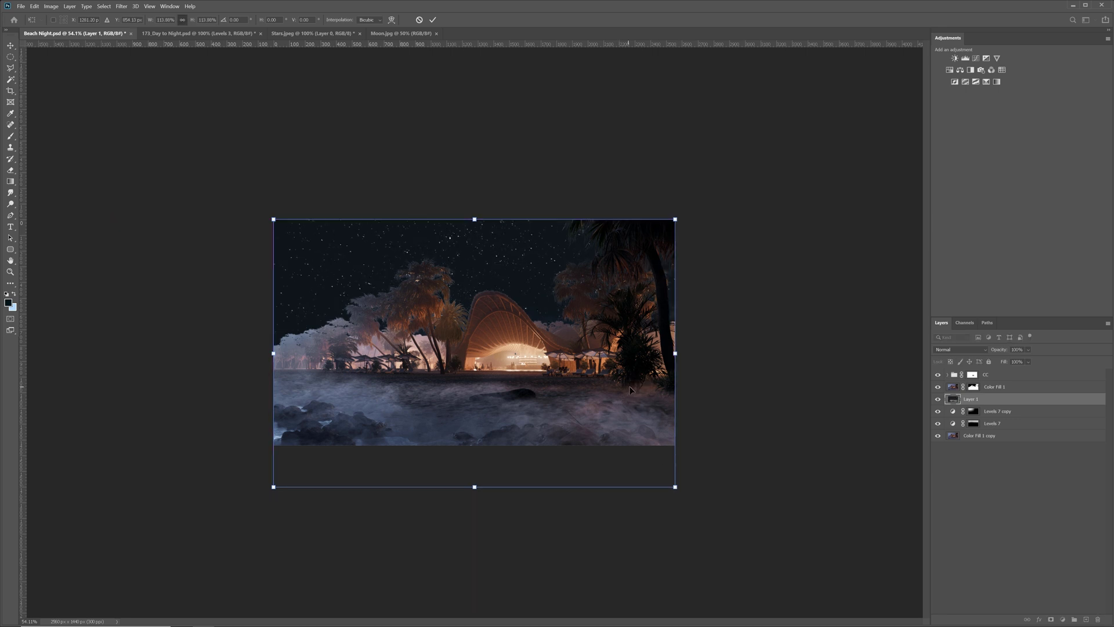
{"action": "key", "text": "Return"}
Step: Add a Levels adjustment clipped to the stars layer and raise its black input level to turn the star sky black
{"action": "left_click", "coordinate": [966, 58]}
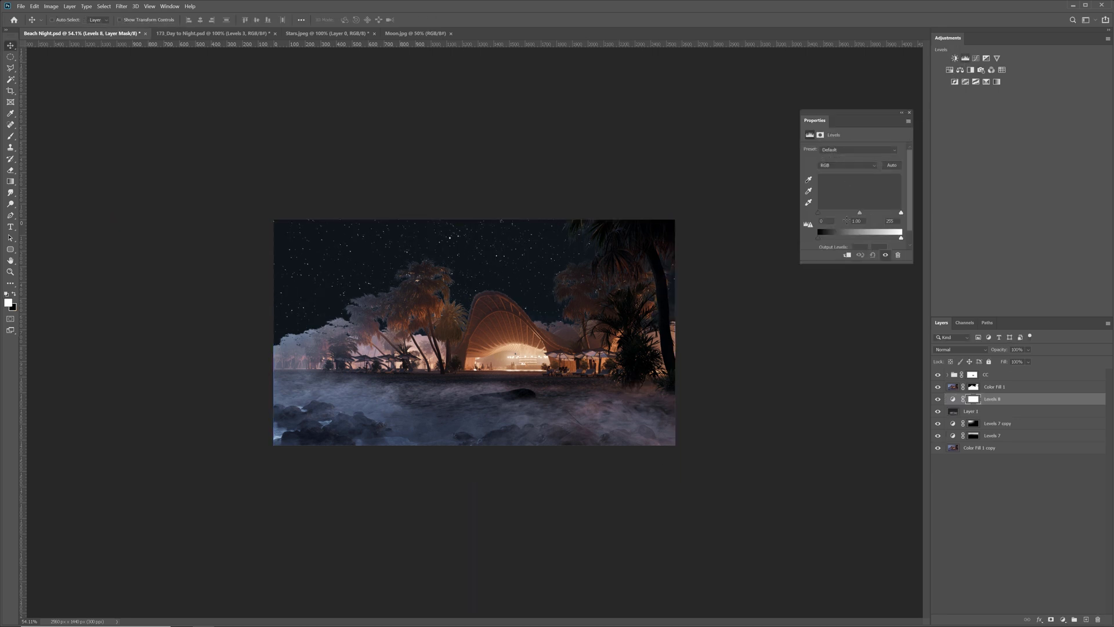
{"action": "left_click", "coordinate": [847, 255]}
{"action": "left_click_drag", "start_coordinate": [818, 213], "coordinate": [827, 213]}
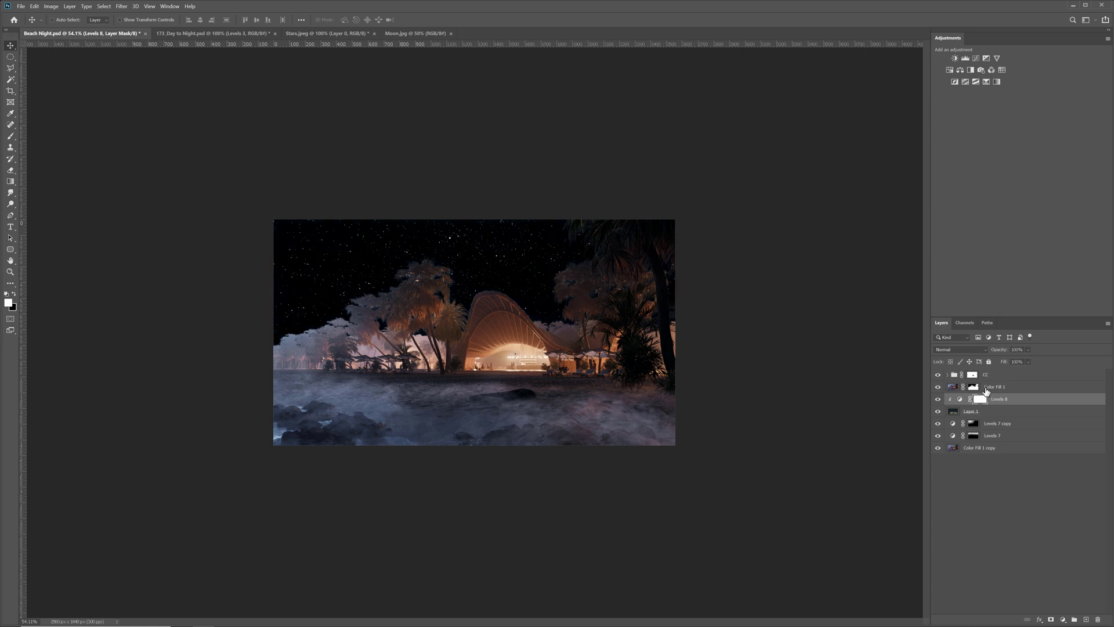
Step: Set the stars layer's blend mode to Screen
{"action": "left_click", "coordinate": [971, 412]}
{"action": "left_click", "coordinate": [960, 352]}
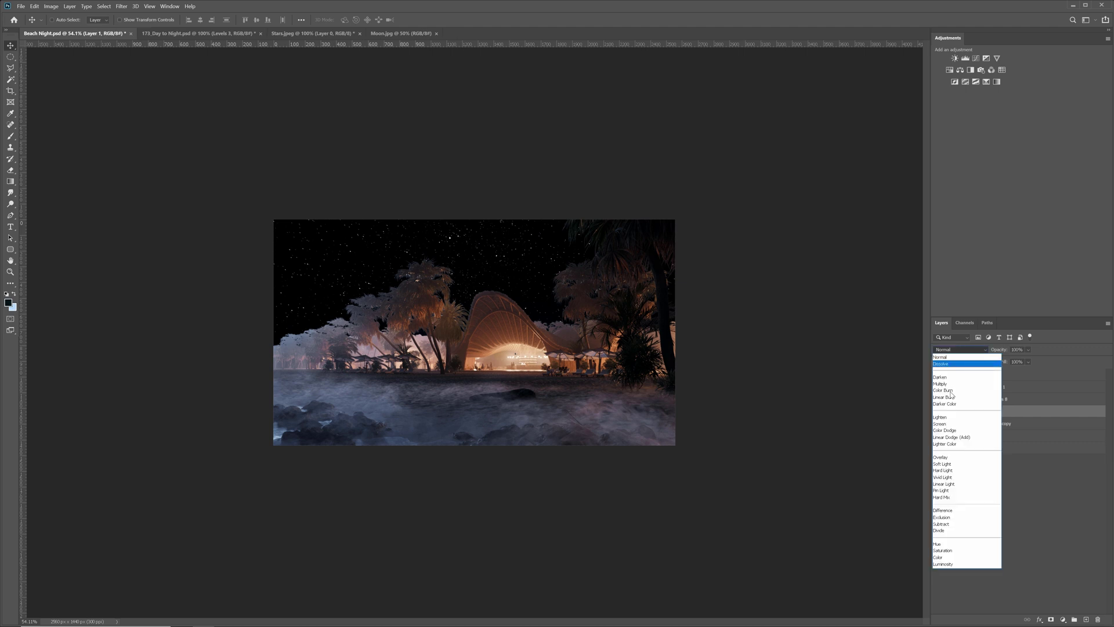
{"action": "left_click", "coordinate": [947, 425]}
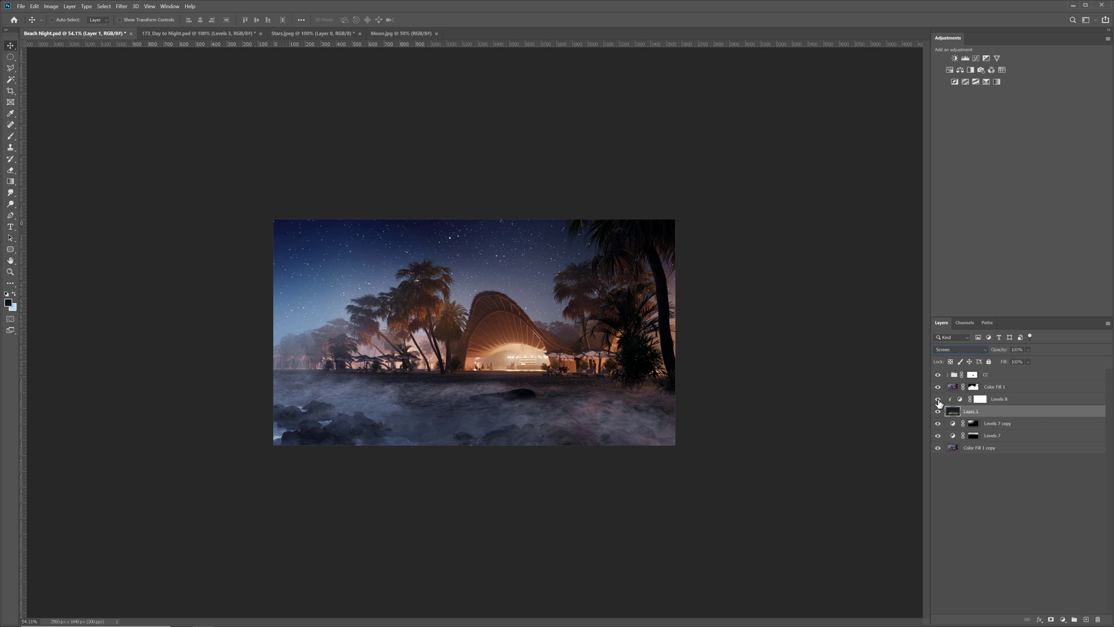
Step: Add a layer mask to the stars layer and fade the stars toward the horizon with a vertical white-to-black gradient
{"action": "left_click", "coordinate": [939, 400]}
{"action": "left_click", "coordinate": [938, 399]}
{"action": "left_click", "coordinate": [1051, 620]}
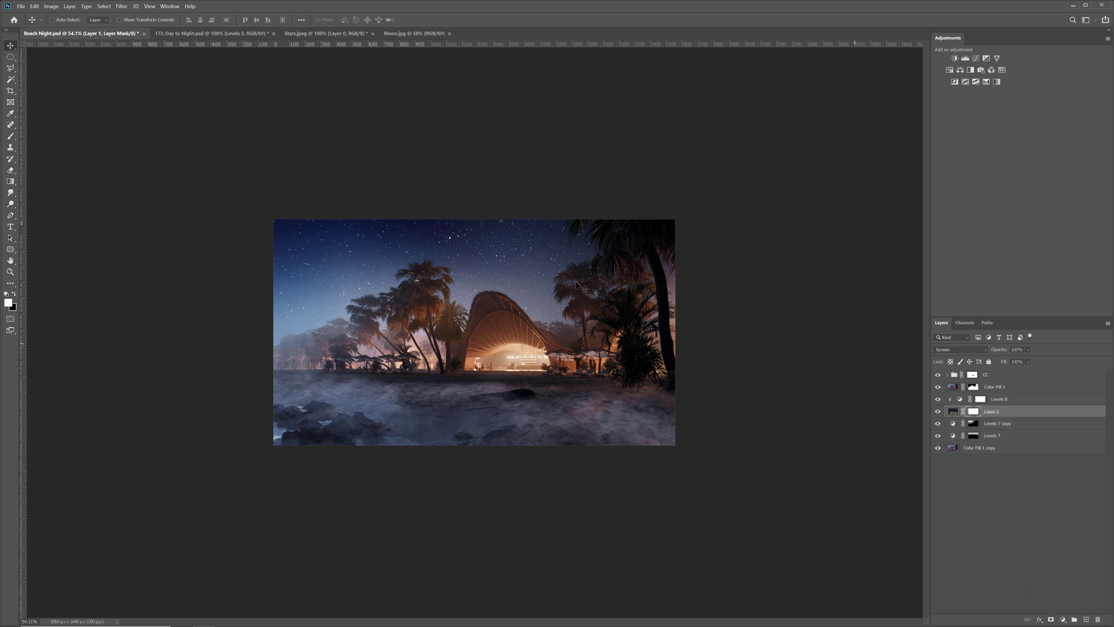
{"action": "key", "text": "g"}
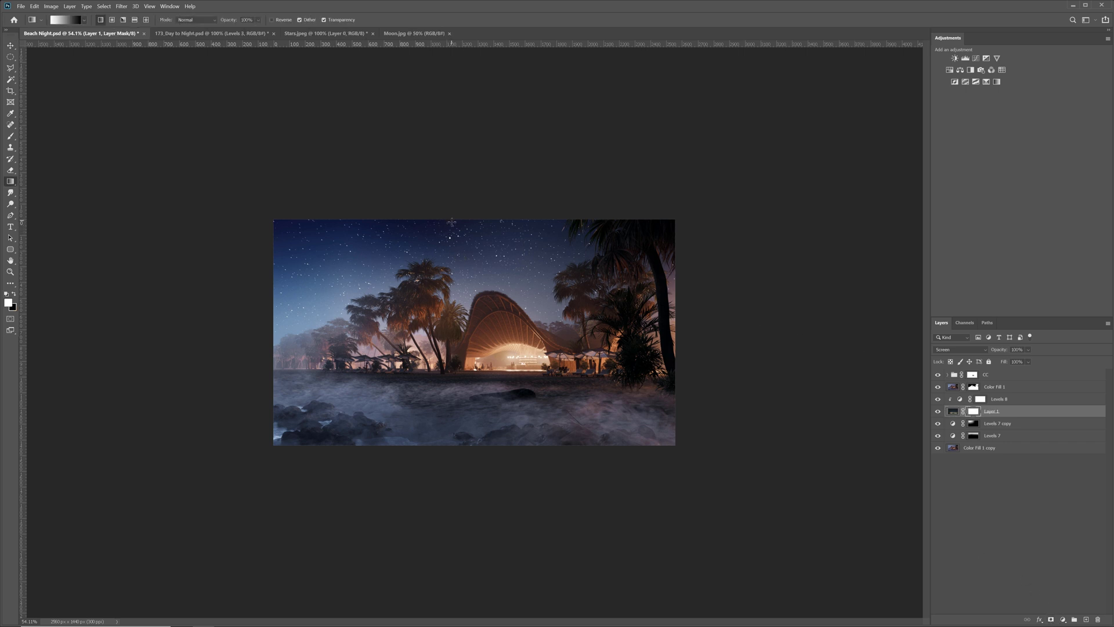
{"action": "left_click_drag", "start_coordinate": [451, 221], "coordinate": [452, 347]}
{"action": "left_click_drag", "start_coordinate": [442, 226], "coordinate": [442, 364]}
Step: Brush black on the stars layer's mask to hide stars over the large foreground palms
{"action": "key", "text": "v"}
{"action": "key", "text": "b"}
{"action": "key", "text": "x"}
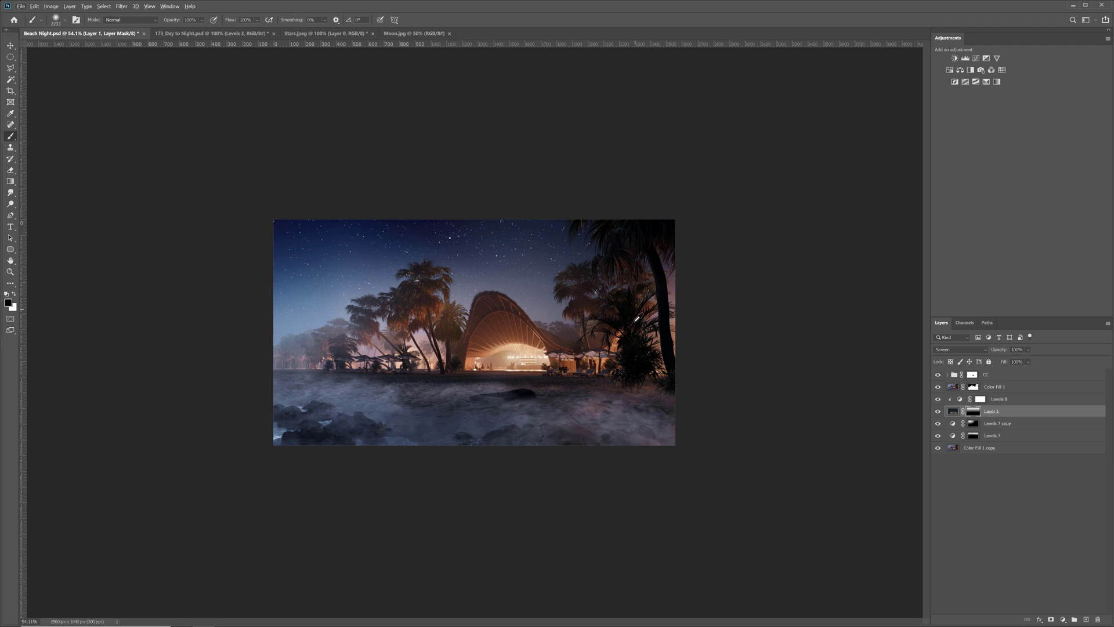
{"action": "right_click_drag", "start_coordinate": [643, 328], "coordinate": [698, 344], "text": "alt"}
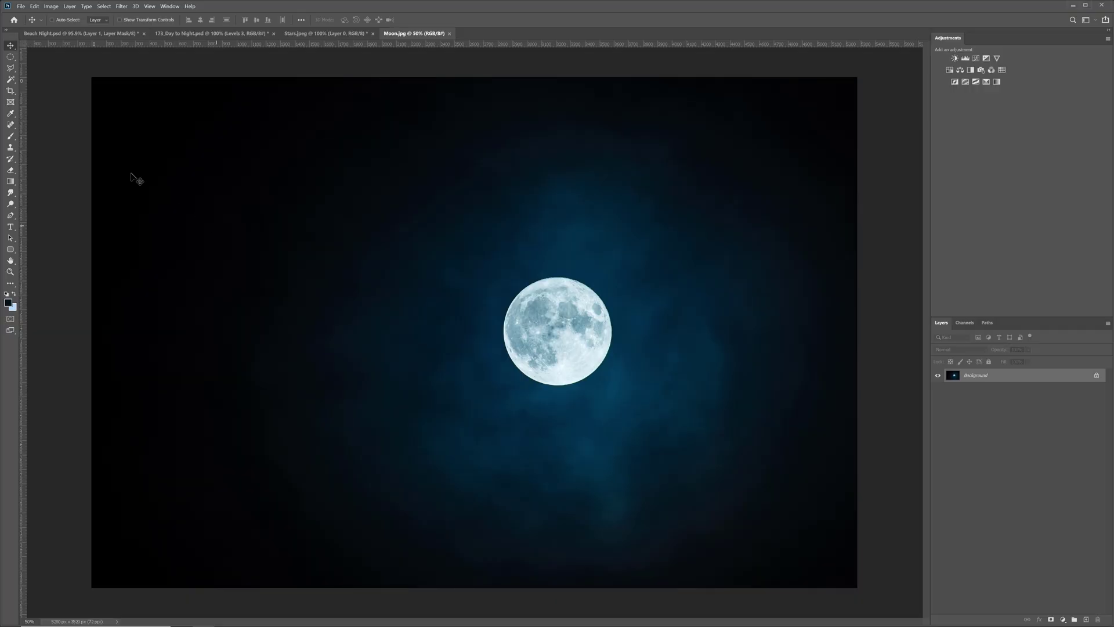
Step: Select the moon in Moon.jpg with a circular selection drawn from its center
{"action": "left_click", "coordinate": [11, 56]}
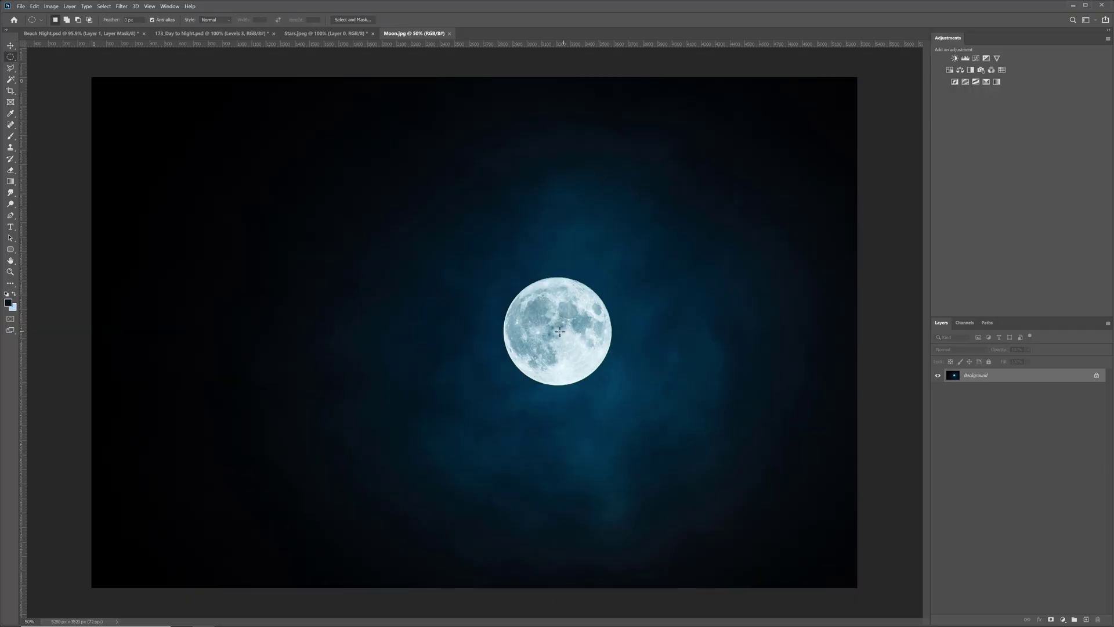
{"action": "left_click_drag", "start_coordinate": [557, 330], "coordinate": [627, 383], "text": "alt+shift"}
{"action": "scroll", "coordinate": [620, 373], "scroll_direction": "up", "scroll_amount": 1, "text": "alt"}
{"action": "scroll", "coordinate": [618, 372], "scroll_direction": "up", "scroll_amount": 5, "text": "alt"}
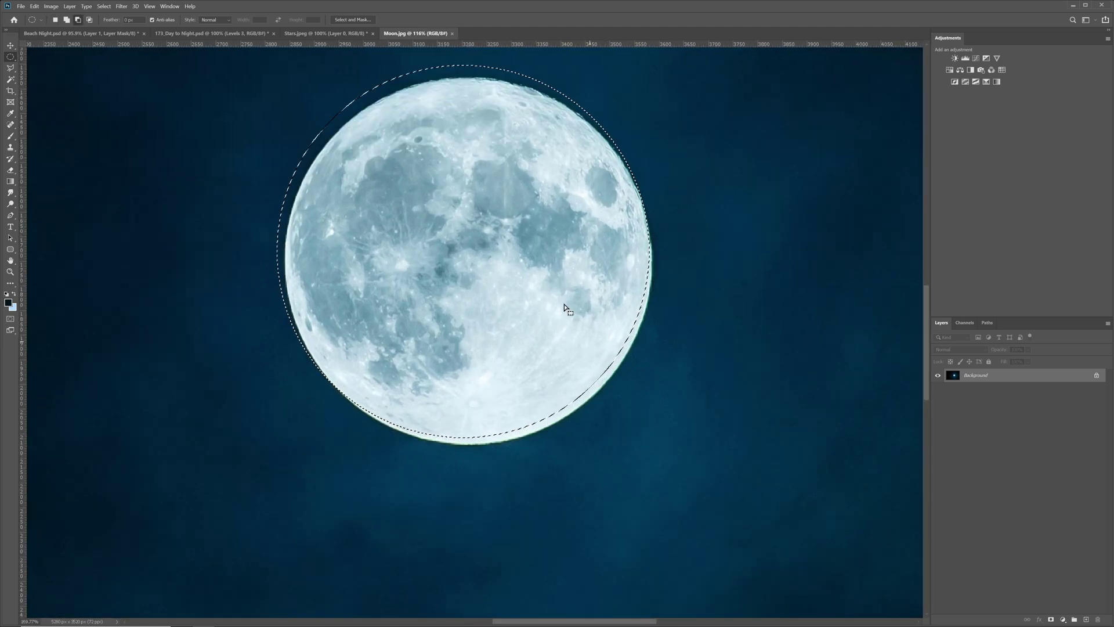
Step: Paste the copied moon into Beach Night.psd and move its layer to the top of the layer stack
{"action": "left_click", "coordinate": [132, 34]}
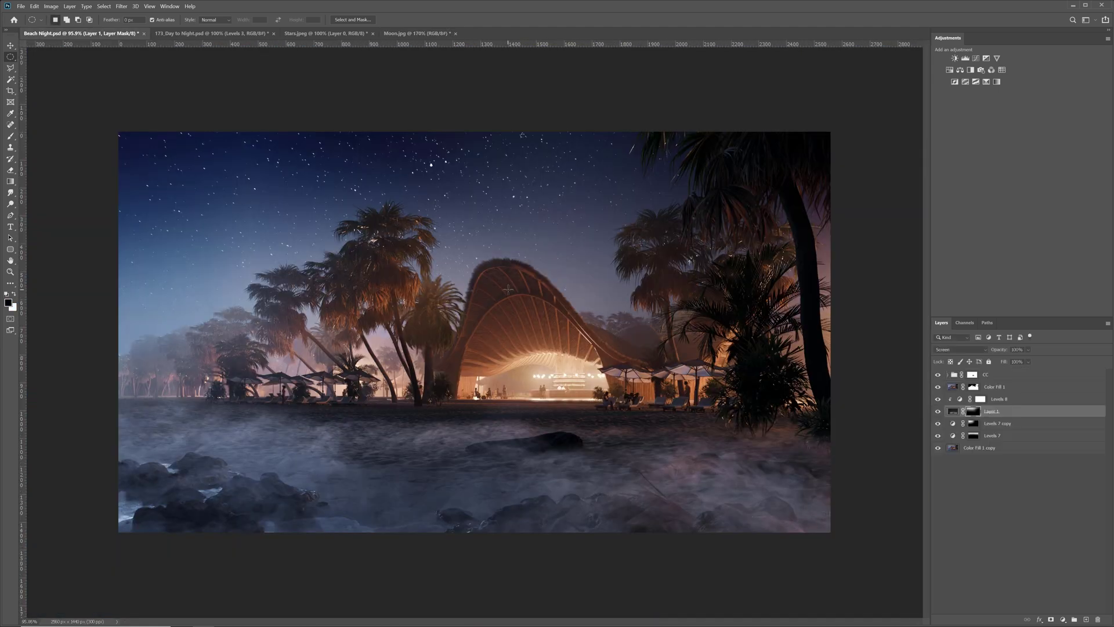
{"action": "key", "text": "ctrl+v"}
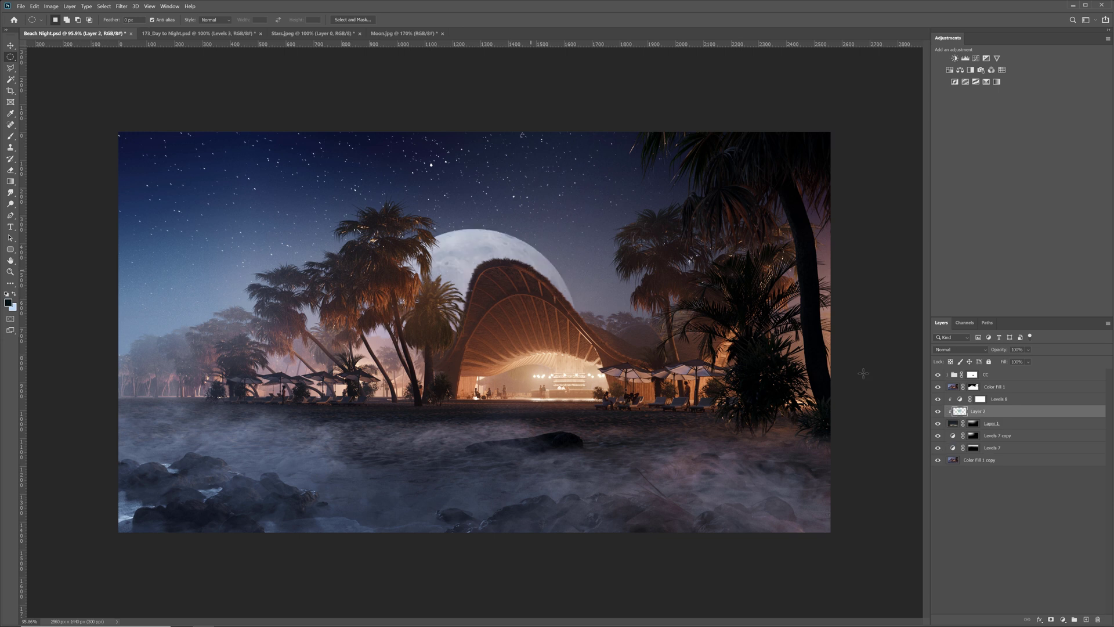
{"action": "left_click_drag", "start_coordinate": [977, 412], "coordinate": [972, 378]}
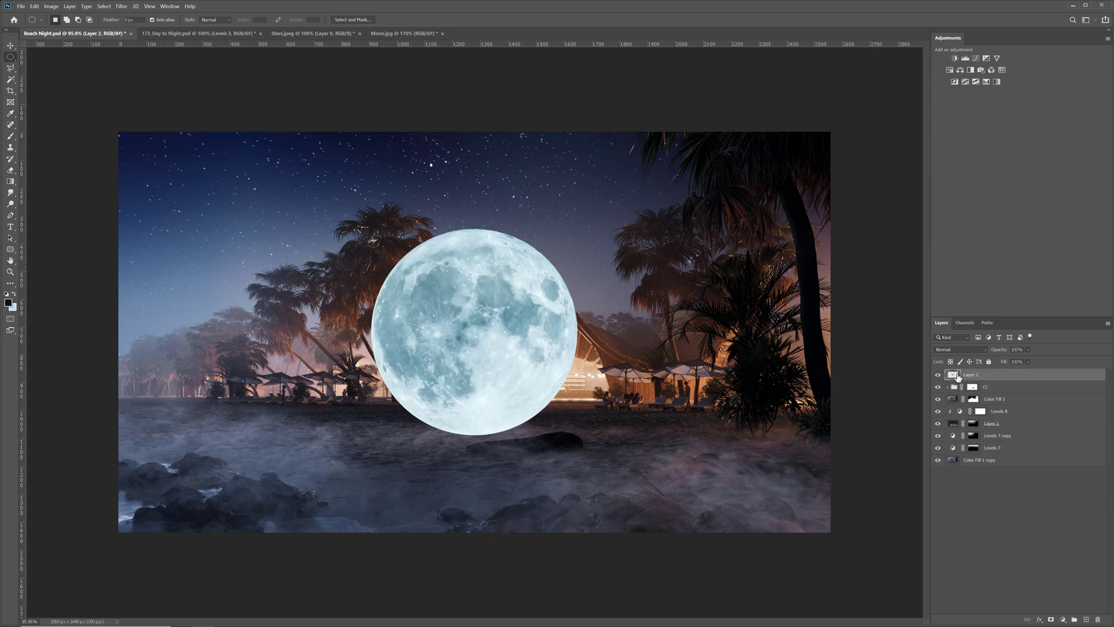
Step: Scale the moon down and place it in the open sky above the distant misty trees
{"action": "key", "text": "ctrl+t"}
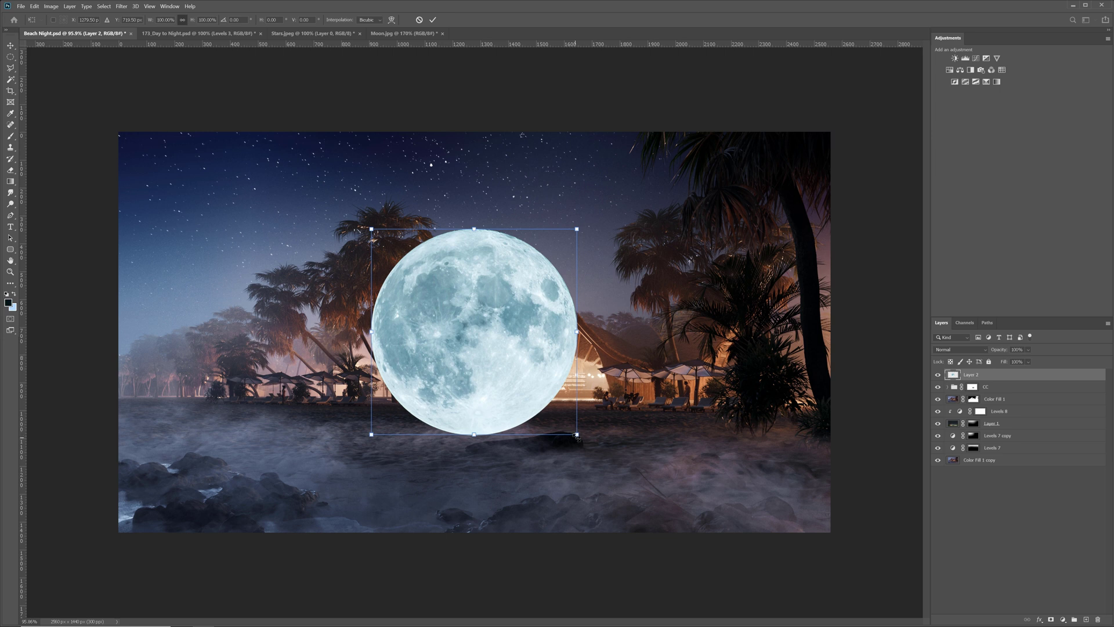
{"action": "left_click_drag", "start_coordinate": [576, 435], "coordinate": [179, 284]}
{"action": "key", "text": "Return"}
{"action": "key", "text": "m"}
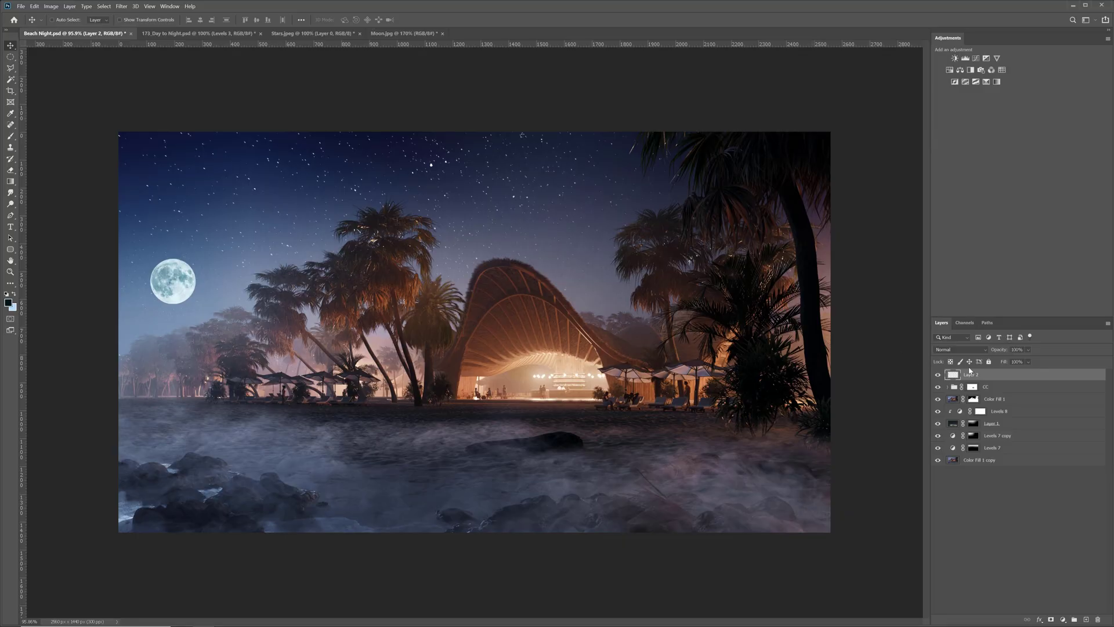
Step: Convert the moon layer to a smart object and apply a Gaussian Blur with a 0.4-pixel radius
{"action": "right_click", "coordinate": [975, 378]}
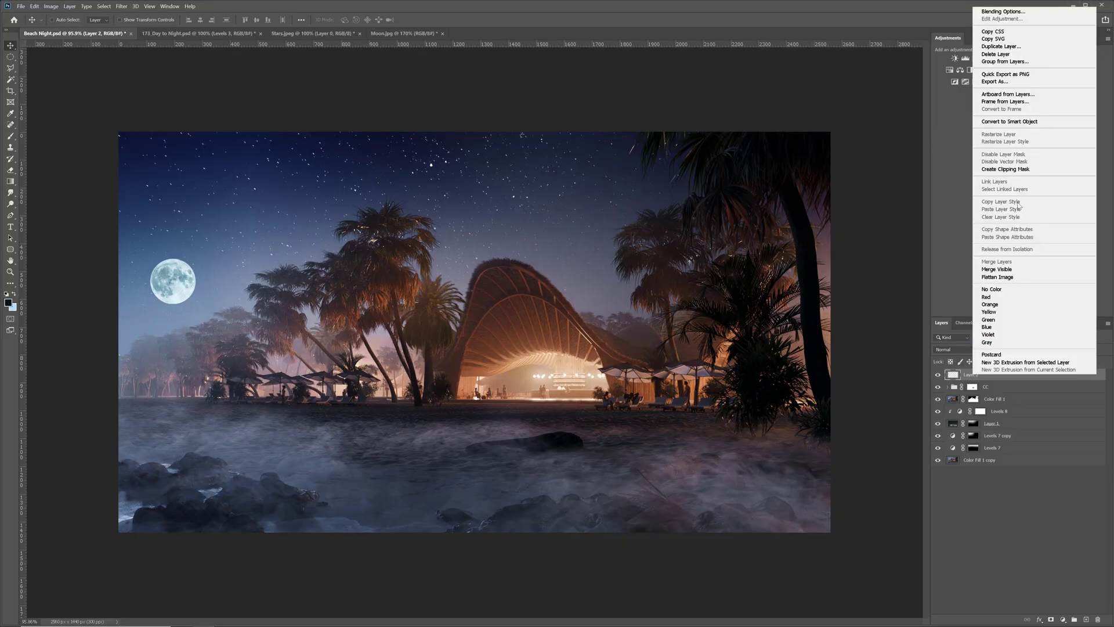
{"action": "left_click", "coordinate": [998, 121]}
{"action": "scroll", "coordinate": [120, 283], "scroll_direction": "up", "scroll_amount": 7, "text": "alt"}
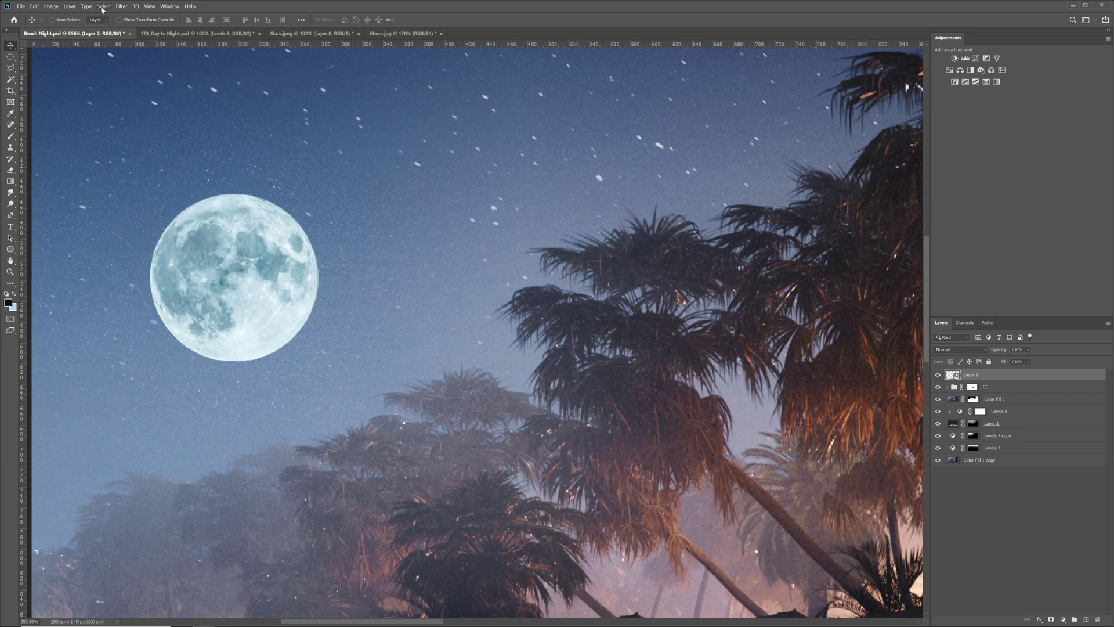
{"action": "left_click", "coordinate": [122, 6]}
{"action": "mouse_move", "coordinate": [205, 99]}
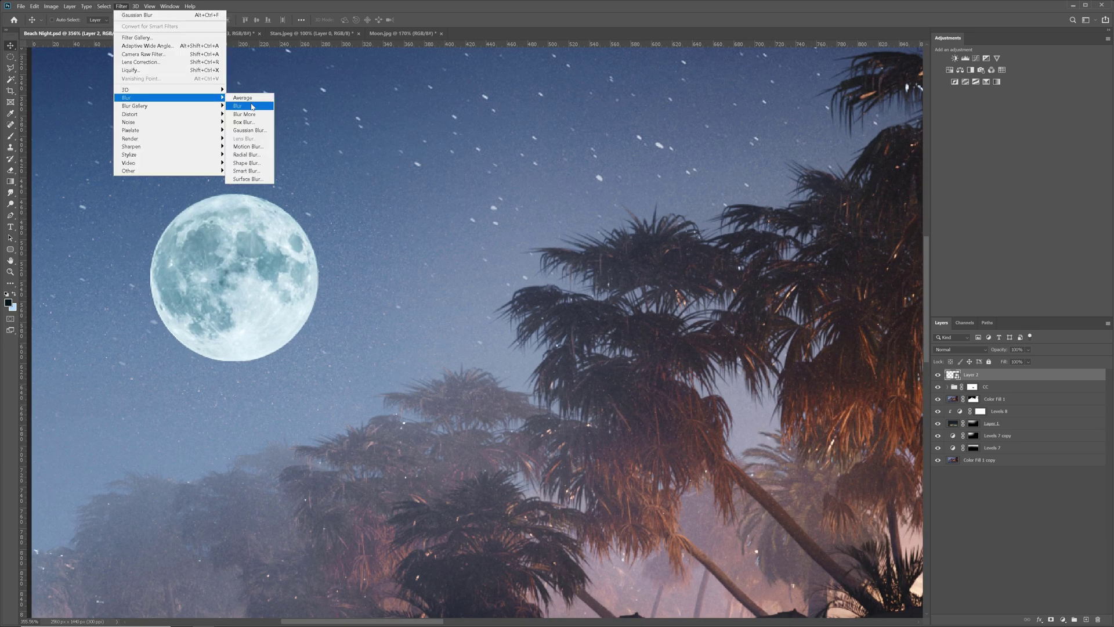
{"action": "left_click", "coordinate": [252, 130]}
{"action": "left_click_drag", "start_coordinate": [944, 108], "coordinate": [492, 116]}
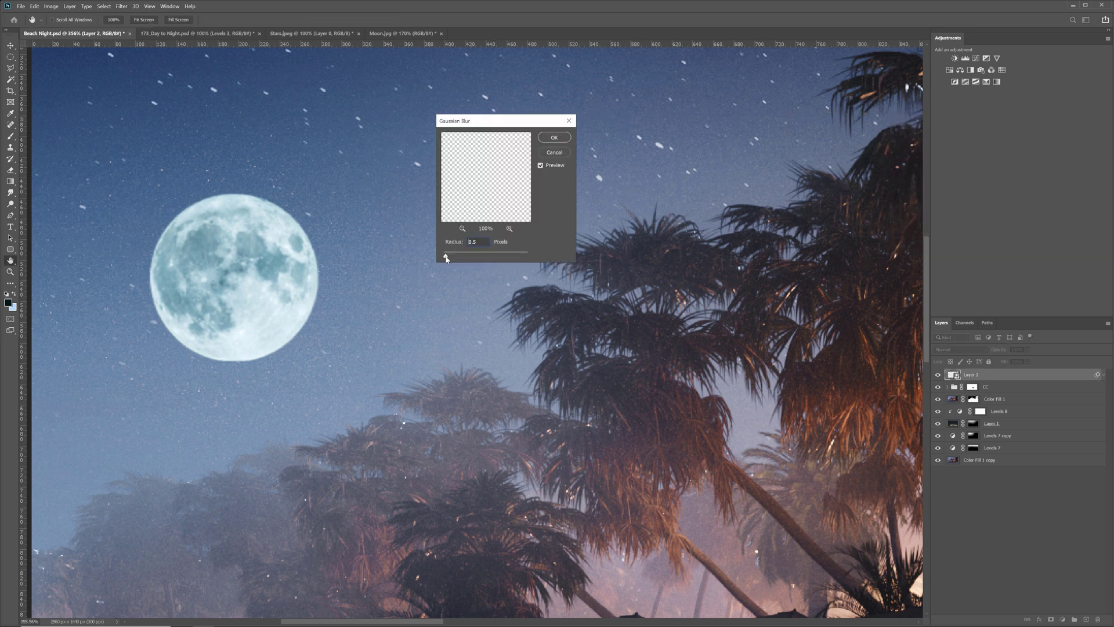
{"action": "left_click_drag", "start_coordinate": [446, 257], "coordinate": [447, 257]}
{"action": "left_click", "coordinate": [554, 138]}
{"action": "key", "text": "ctrl+0"}
{"action": "key", "text": "v"}
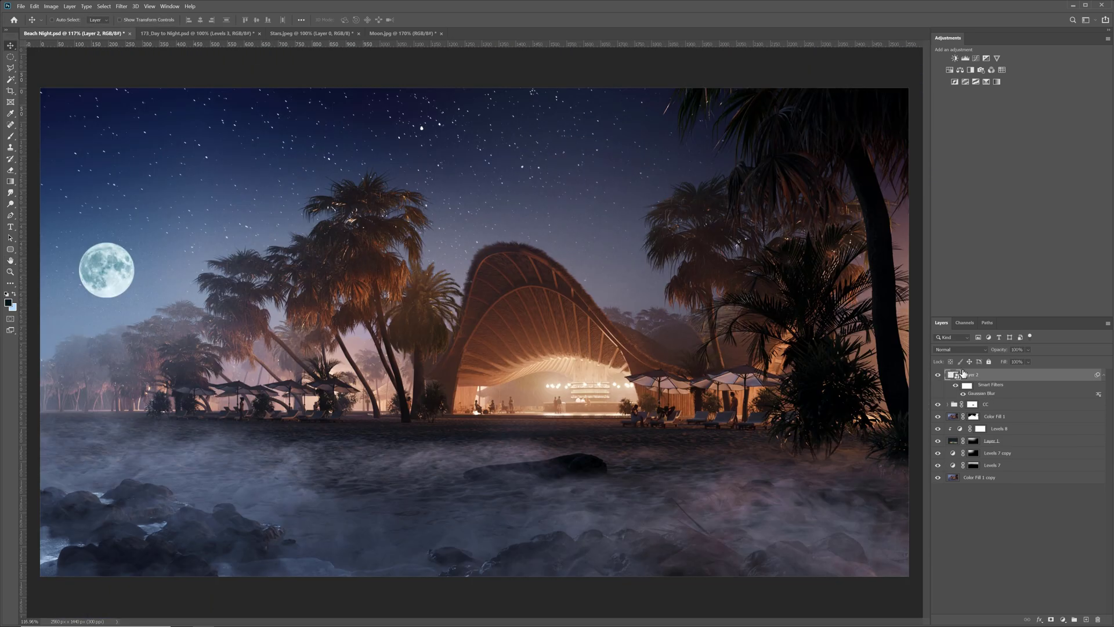
Step: Duplicate the moon layer beneath the original and set the copy's Gaussian Blur radius to 58.2 pixels for a wide glow
{"action": "left_click_drag", "start_coordinate": [1051, 380], "coordinate": [942, 407], "text": "alt"}
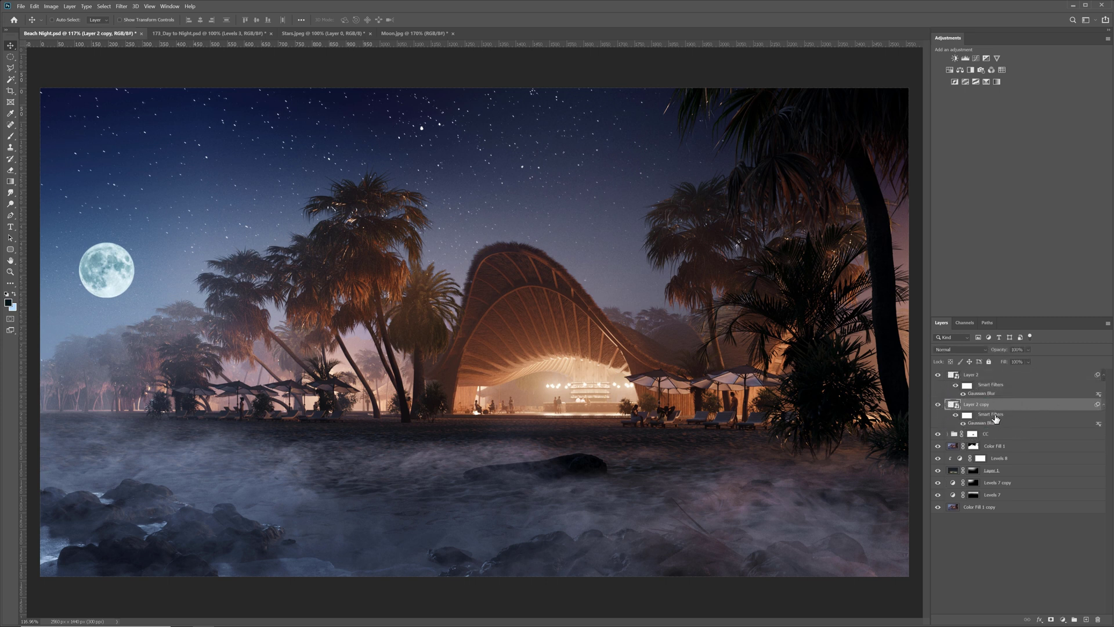
{"action": "double_click", "coordinate": [990, 423]}
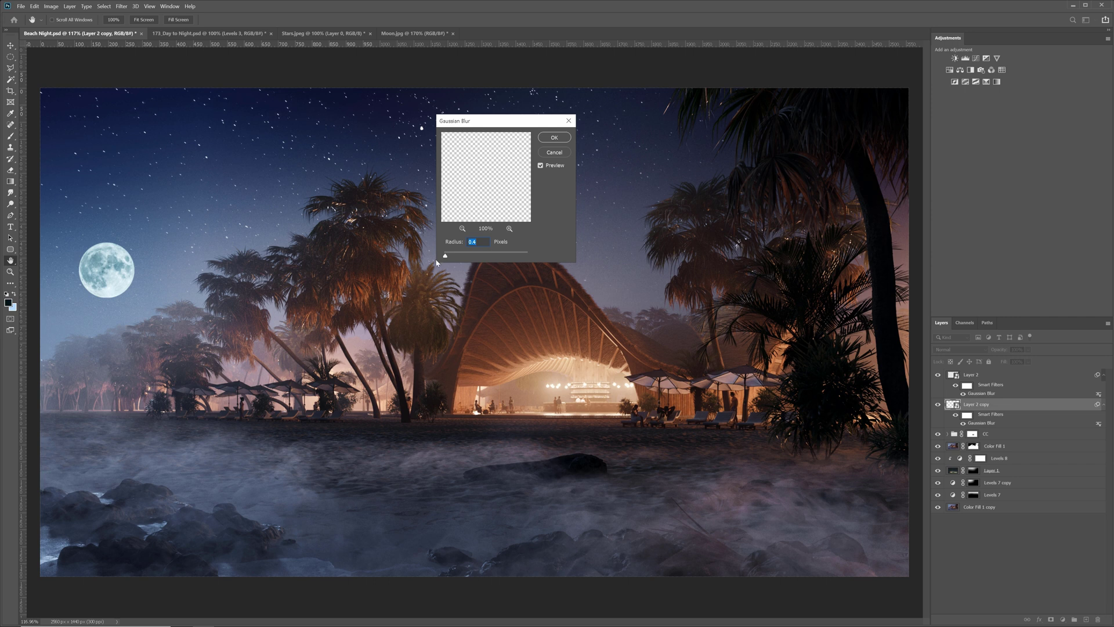
{"action": "left_click_drag", "start_coordinate": [470, 257], "coordinate": [490, 259]}
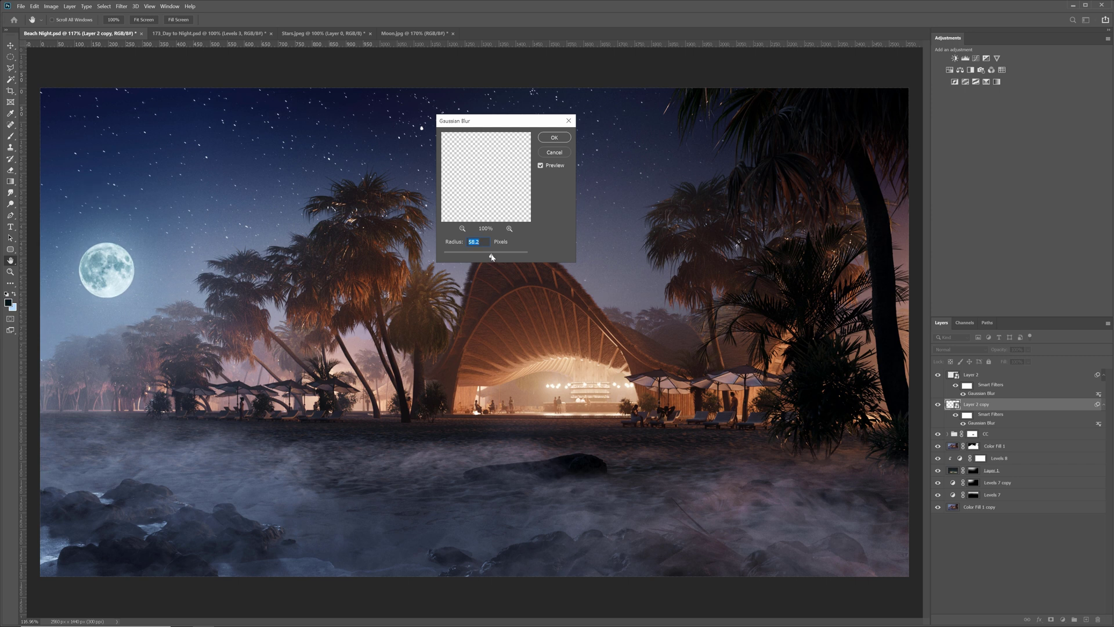
{"action": "left_click", "coordinate": [555, 138]}
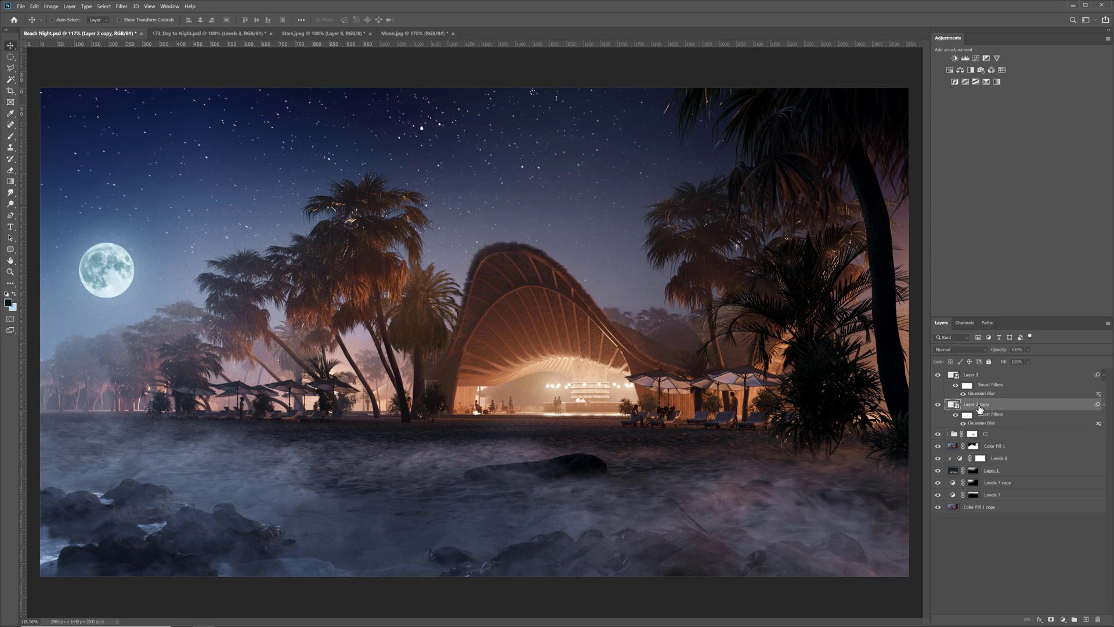
Step: Duplicate the blurred moon copy, set the new copy's Gaussian Blur radius to 31.8 pixels, and compare the glow layers by toggling visibility
{"action": "left_click_drag", "start_coordinate": [979, 408], "coordinate": [977, 401], "text": "alt"}
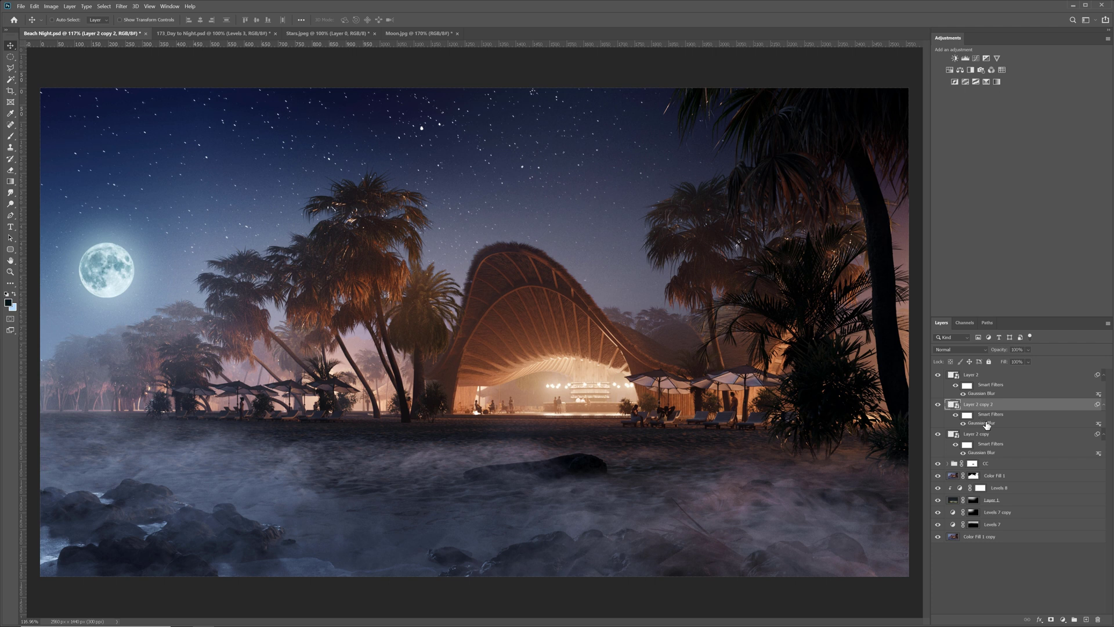
{"action": "double_click", "coordinate": [986, 424]}
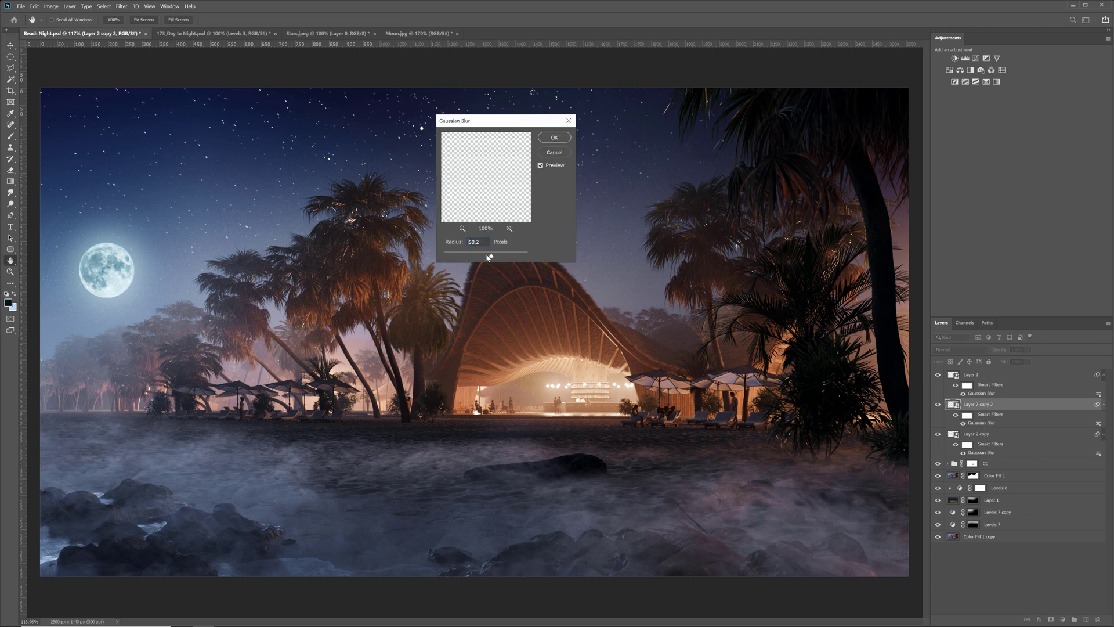
{"action": "left_click_drag", "start_coordinate": [487, 257], "coordinate": [485, 256]}
{"action": "left_click", "coordinate": [554, 138]}
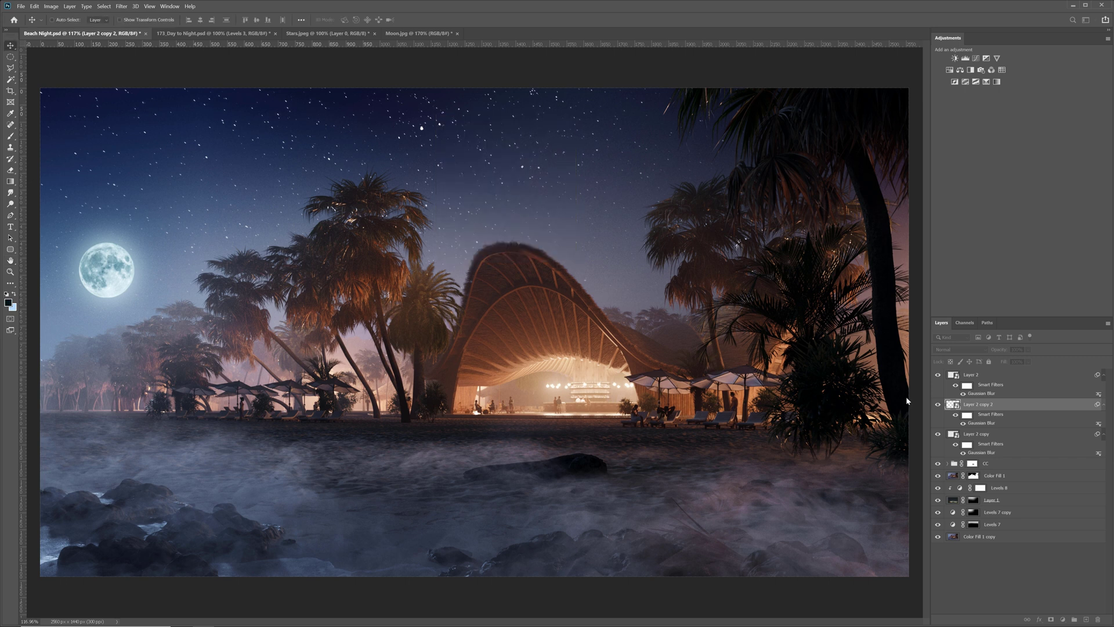
{"action": "left_click", "coordinate": [939, 405]}
{"action": "left_click", "coordinate": [938, 405]}
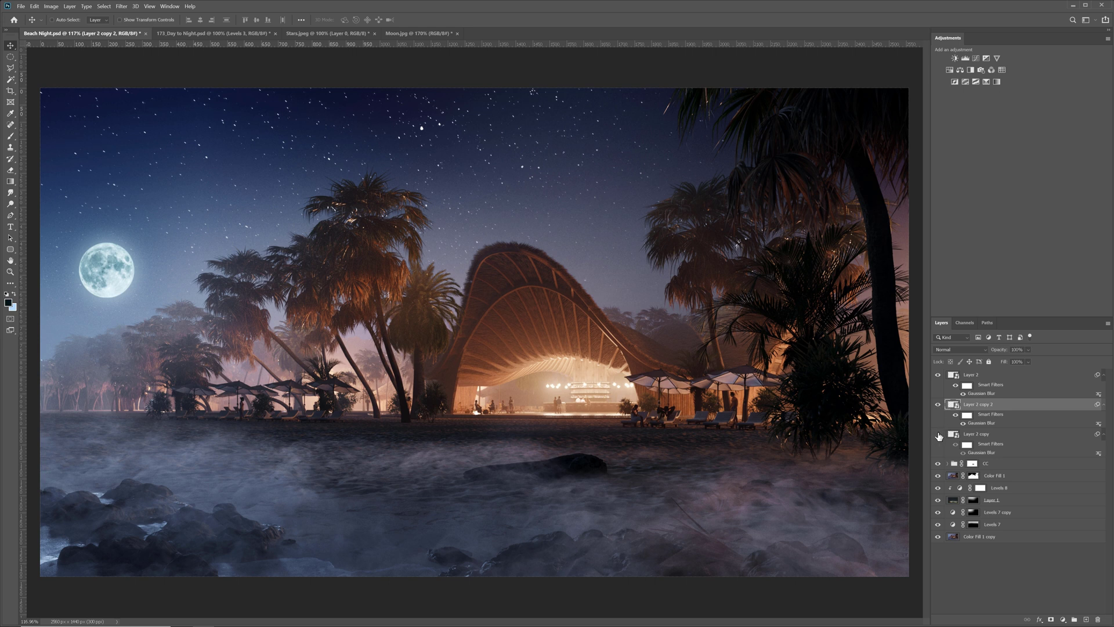
{"action": "left_click", "coordinate": [939, 435]}
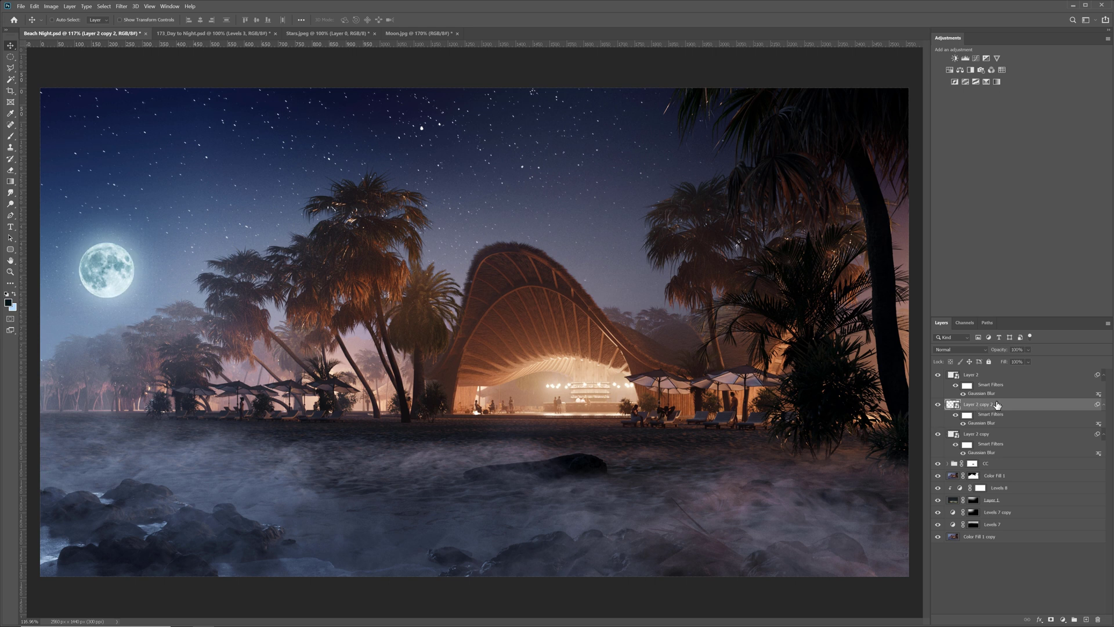
Step: Duplicate the tighter glow copy above the moon layer and set its blend mode to Screen
{"action": "left_click_drag", "start_coordinate": [972, 409], "coordinate": [977, 377]}
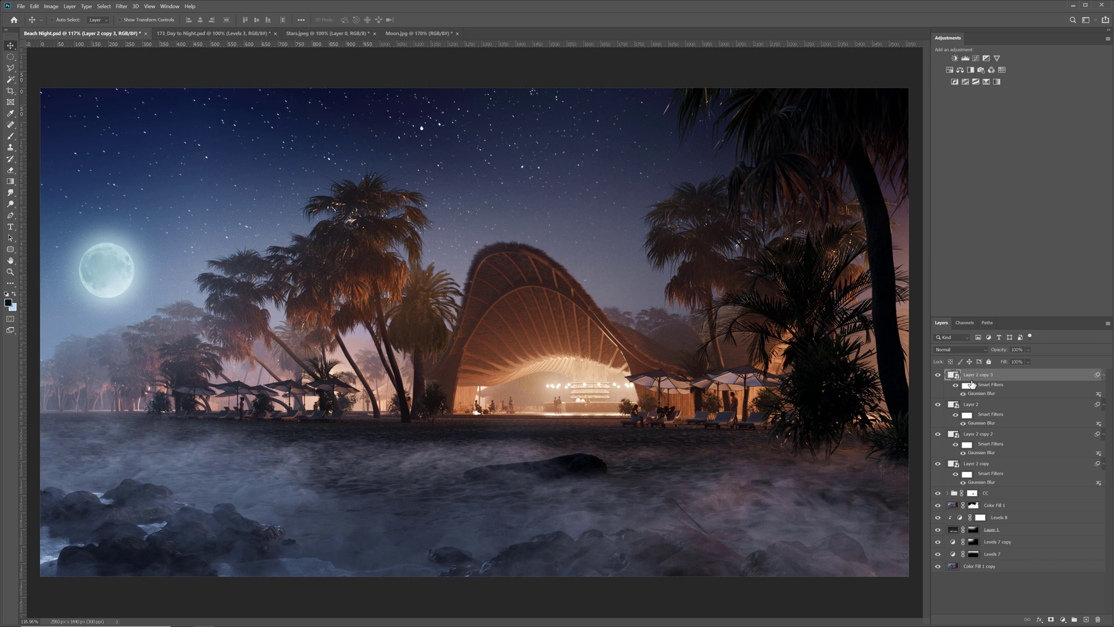
{"action": "left_click", "coordinate": [955, 349]}
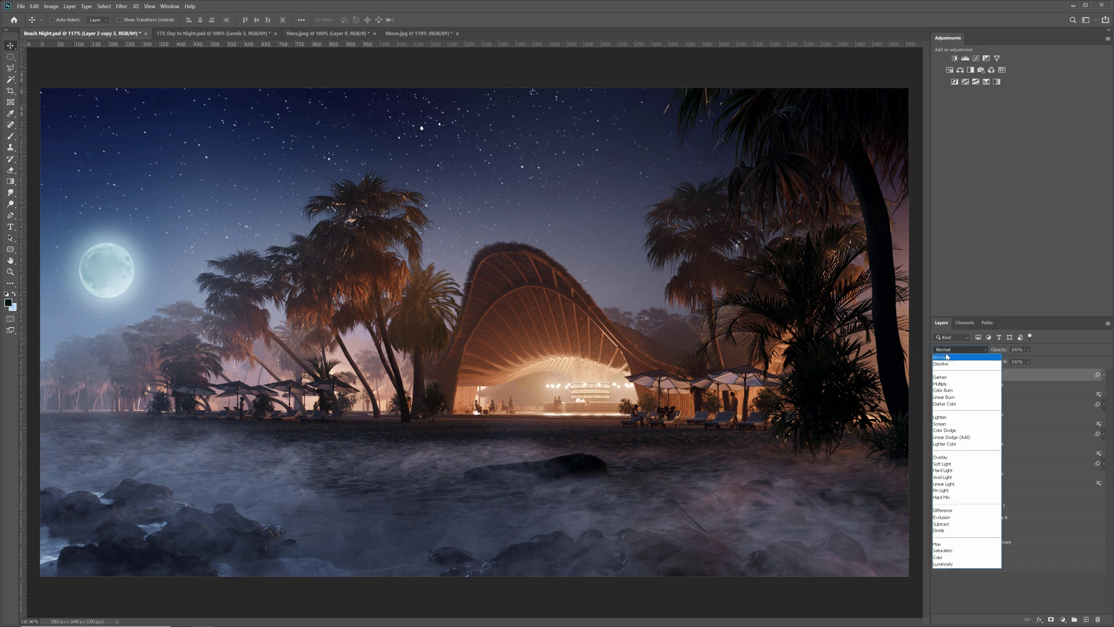
{"action": "left_click", "coordinate": [941, 425]}
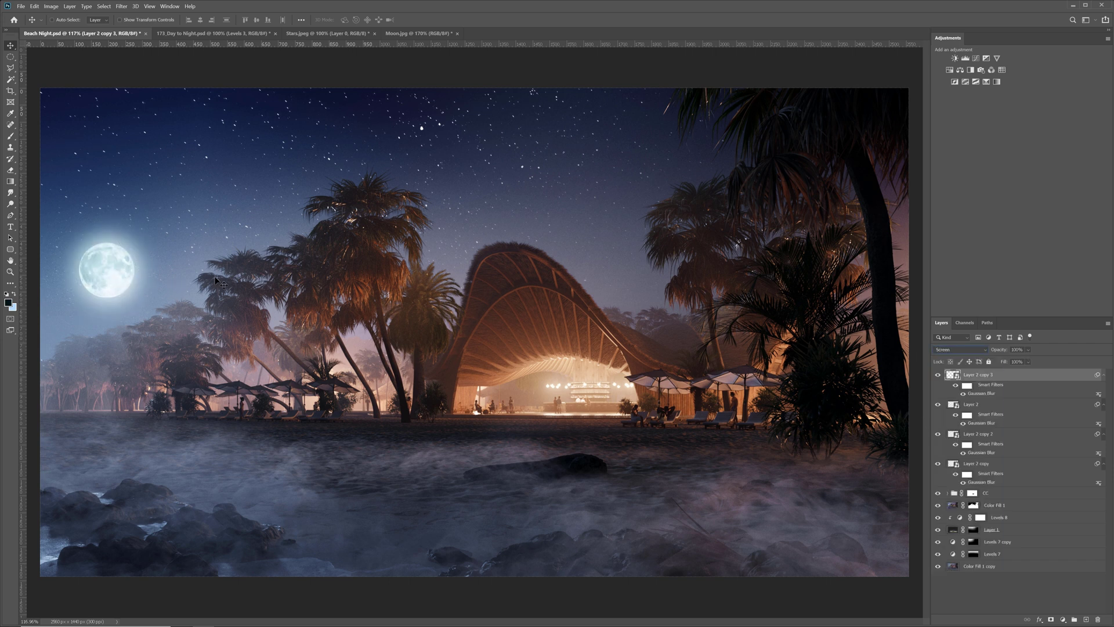
{"action": "left_click", "coordinate": [938, 376]}
{"action": "left_click", "coordinate": [938, 375]}
Step: Increase the Gaussian Blur radius of the Screen-mode moon copy and lower its layer opacity
{"action": "double_click", "coordinate": [981, 393]}
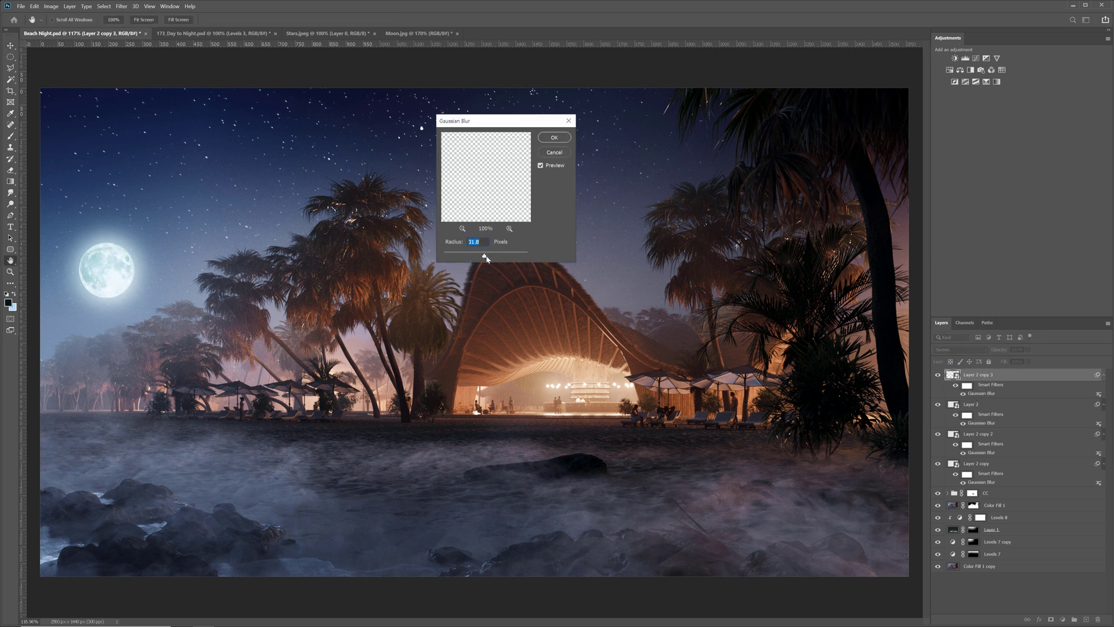
{"action": "mouse_move", "coordinate": [487, 259]}
{"action": "left_mouse_down"}
{"action": "mouse_move", "coordinate": [456, 258]}
{"action": "mouse_move", "coordinate": [490, 256]}
{"action": "left_mouse_up"}
{"action": "left_click", "coordinate": [555, 137]}
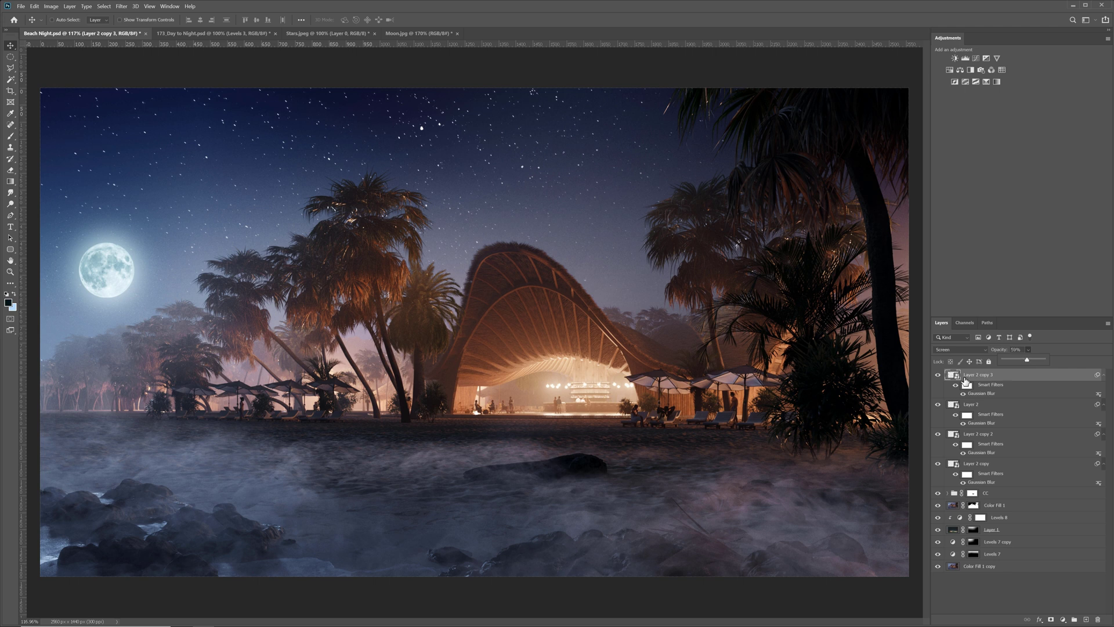
Step: Group the moon layer together with its three blurred copies
{"action": "scroll", "coordinate": [222, 348], "scroll_direction": "down", "scroll_amount": 3, "text": "alt"}
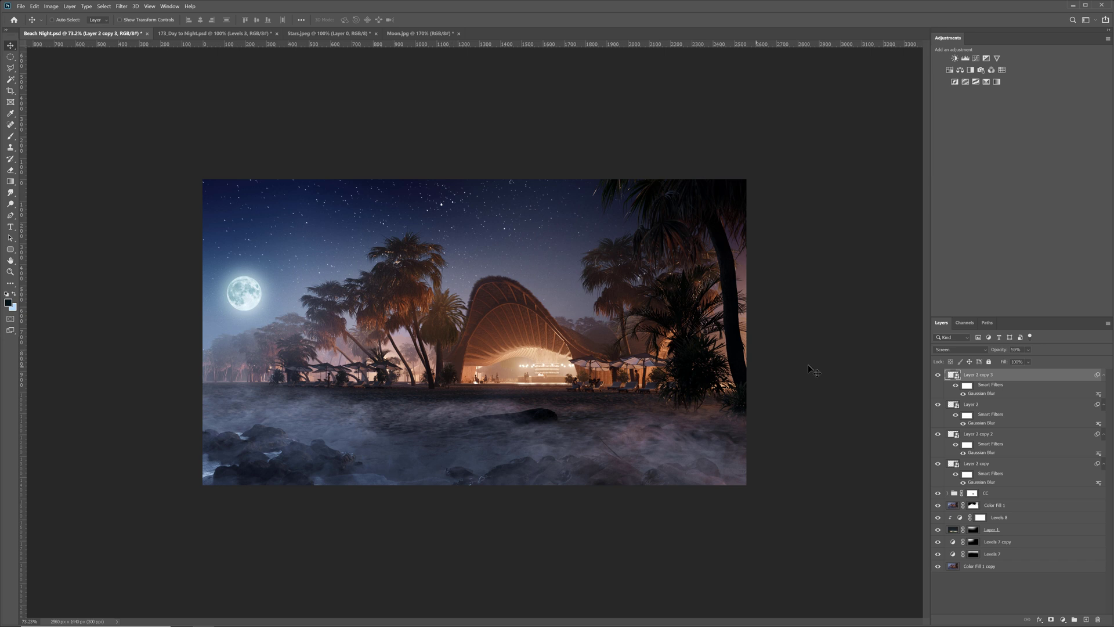
{"action": "left_click", "coordinate": [985, 468], "text": "shift"}
{"action": "key", "text": "ctrl+g"}
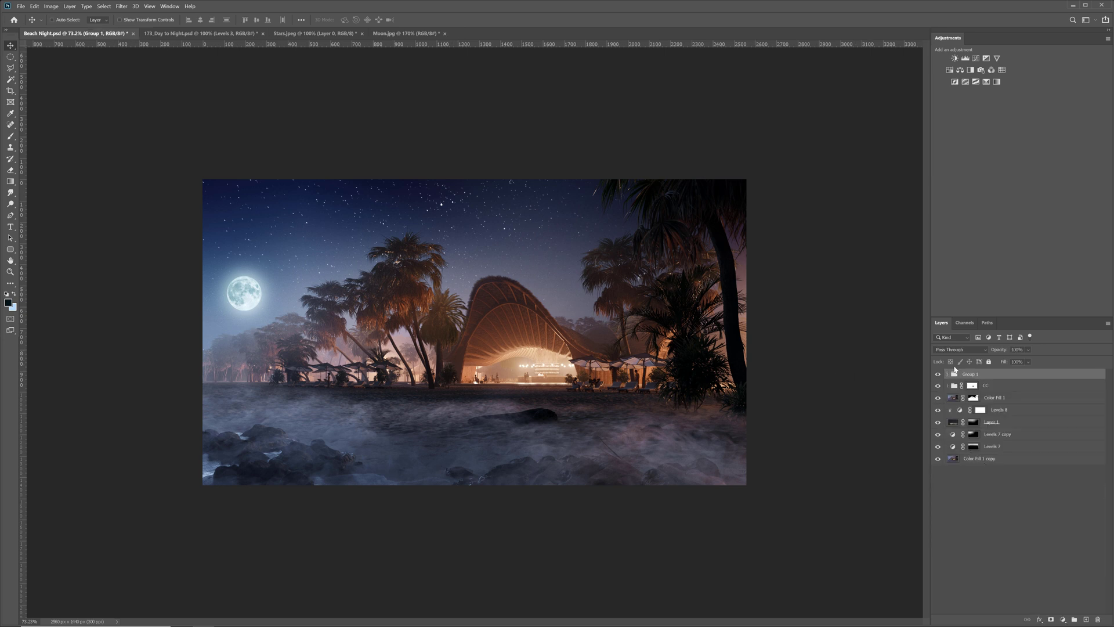
Step: Add a Curves adjustment clipped to the moon group and fine-tune its individual color channels, including Green, to correct the moon's tint
{"action": "left_click", "coordinate": [976, 58]}
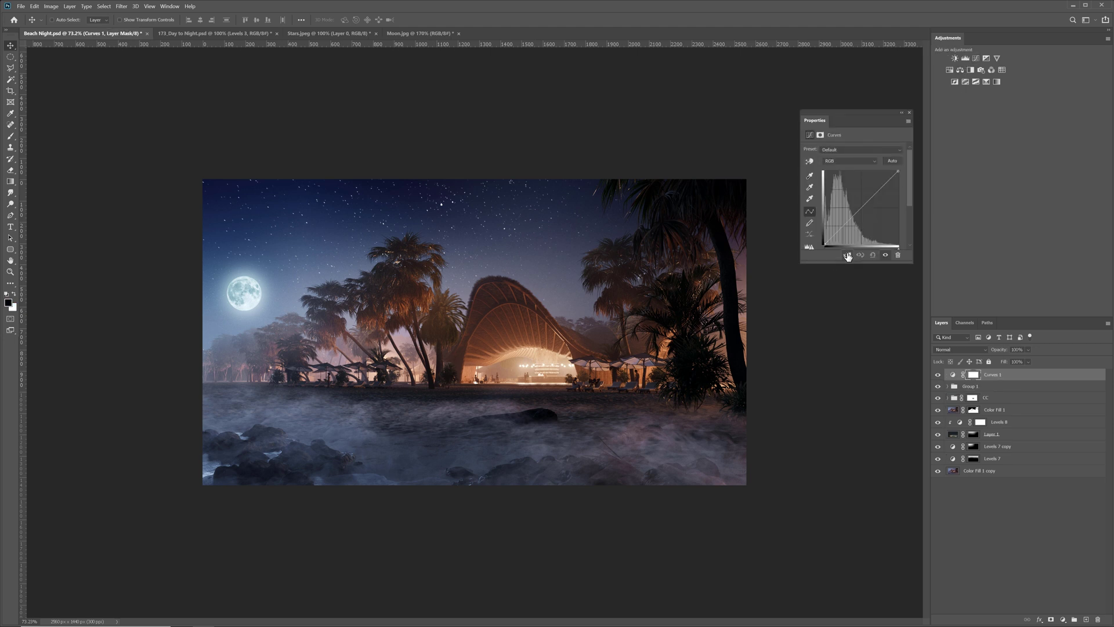
{"action": "left_click", "coordinate": [839, 184]}
{"action": "left_click", "coordinate": [860, 213]}
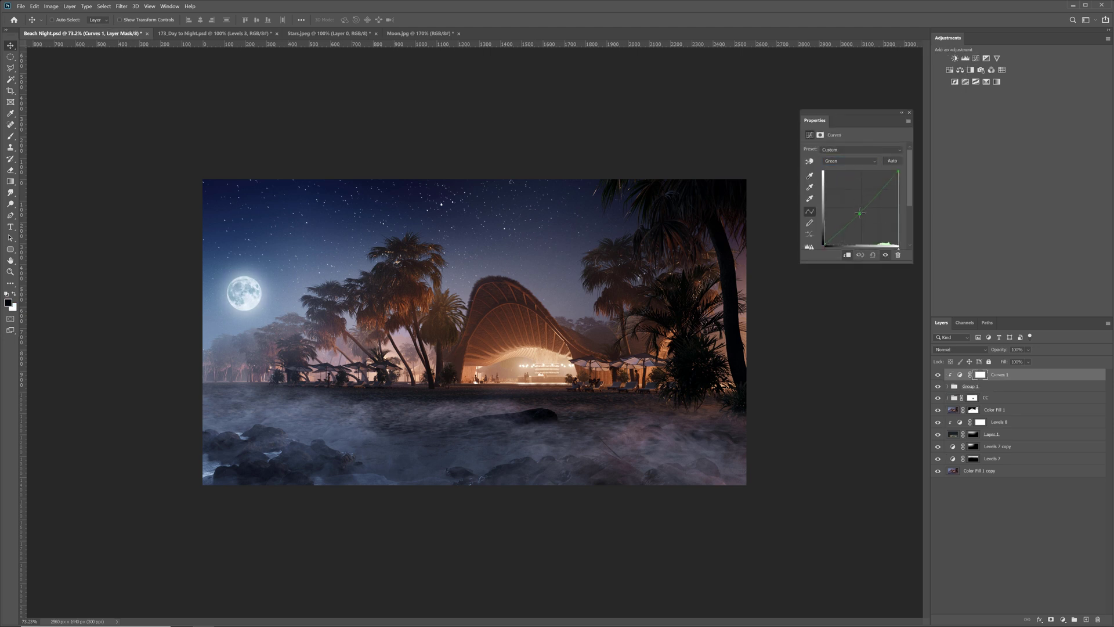
{"action": "left_click", "coordinate": [845, 162]}
{"action": "left_click", "coordinate": [847, 190]}
{"action": "left_click", "coordinate": [850, 162]}
{"action": "left_click", "coordinate": [847, 175]}
Step: Add a Hue/Saturation adjustment clipped to the moon group and lower its saturation to about -12
{"action": "left_click", "coordinate": [950, 70]}
{"action": "key", "text": "ctrl+alt+g"}
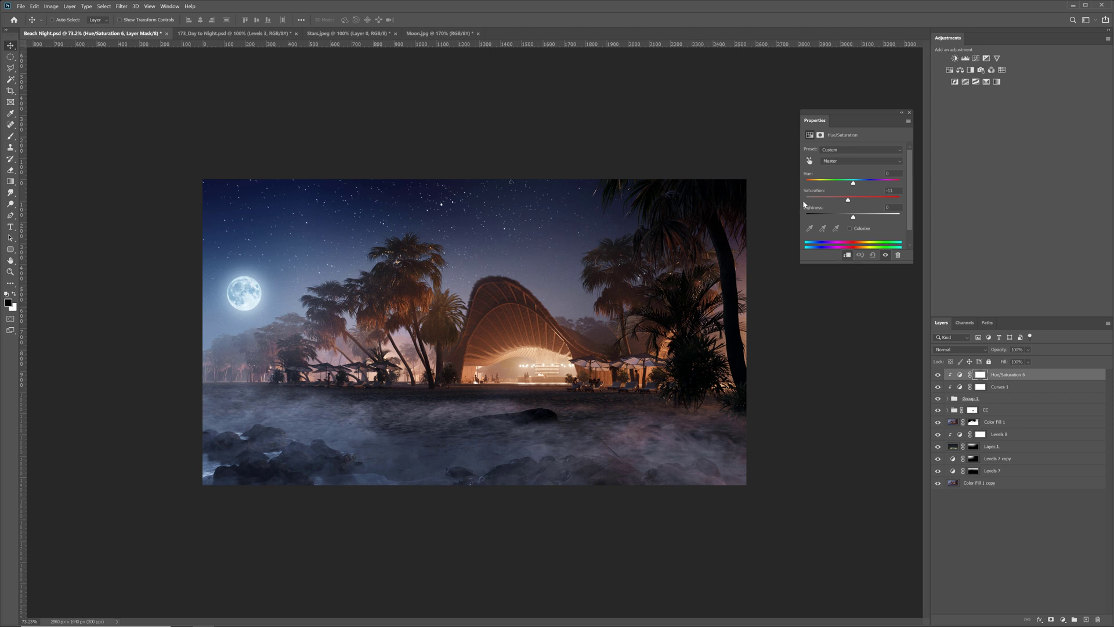
Step: Reduce the moon's saturation further in the clipped Hue/Saturation adjustment and close its properties
{"action": "left_click_drag", "start_coordinate": [853, 200], "coordinate": [822, 202]}
{"action": "left_click", "coordinate": [909, 113]}
Step: Expand the moon group, label the main moon layer red, and toggle its visibility to check it
{"action": "left_click", "coordinate": [948, 400]}
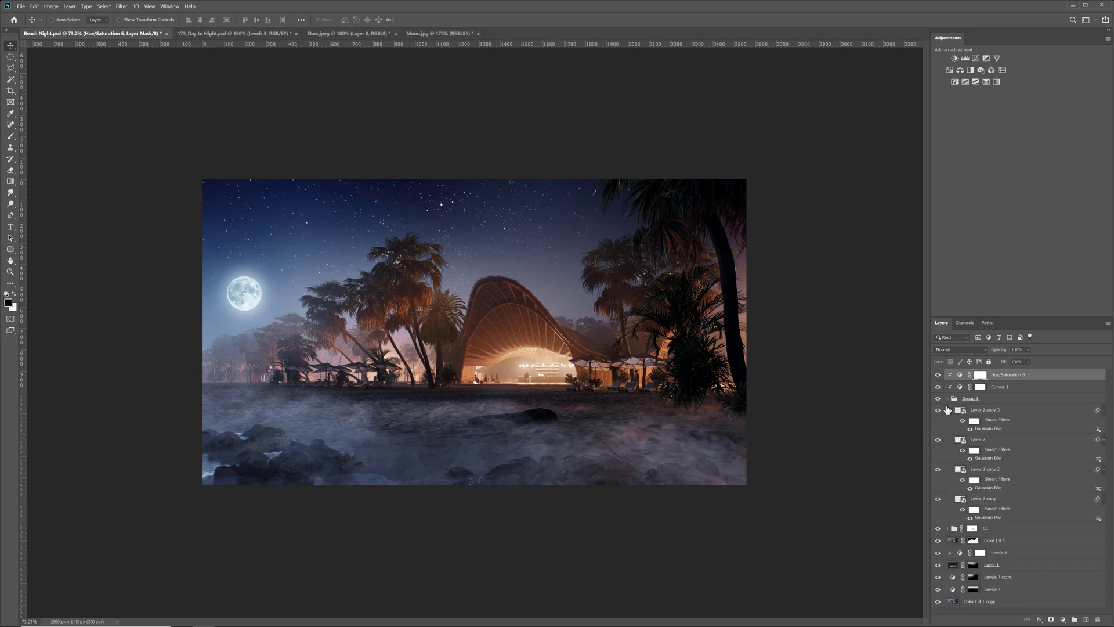
{"action": "right_click", "coordinate": [939, 441]}
{"action": "left_click", "coordinate": [955, 466]}
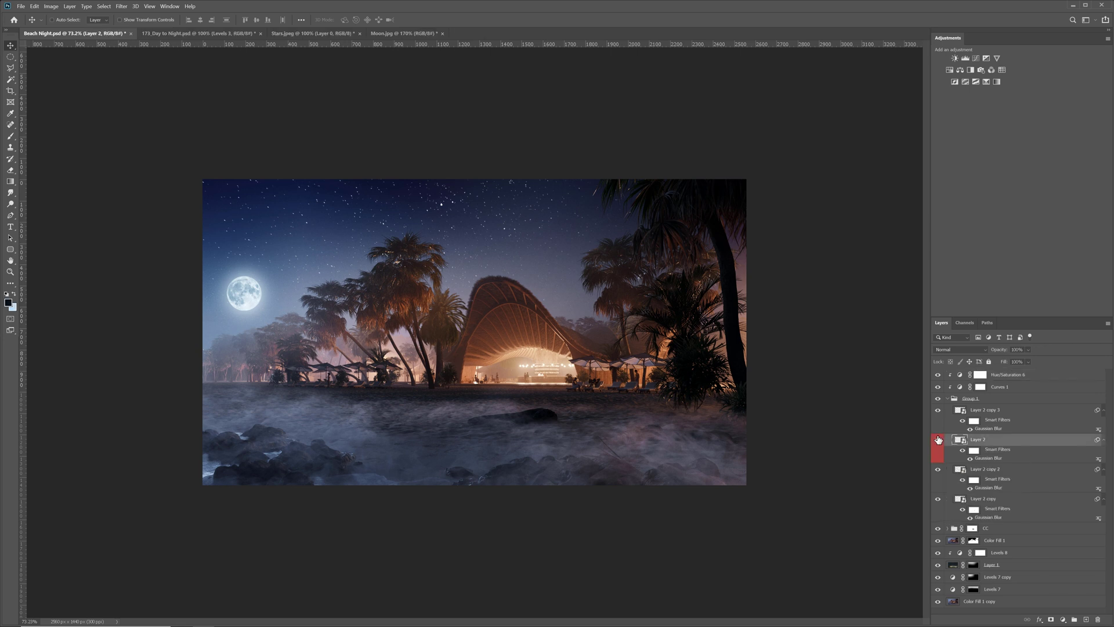
{"action": "left_click", "coordinate": [939, 441]}
{"action": "left_click", "coordinate": [940, 442]}
Step: Add a black layer mask to the red-labelled moon layer to hide its sharp detail
{"action": "scroll", "coordinate": [170, 269], "scroll_direction": "up", "scroll_amount": 12, "text": "alt"}
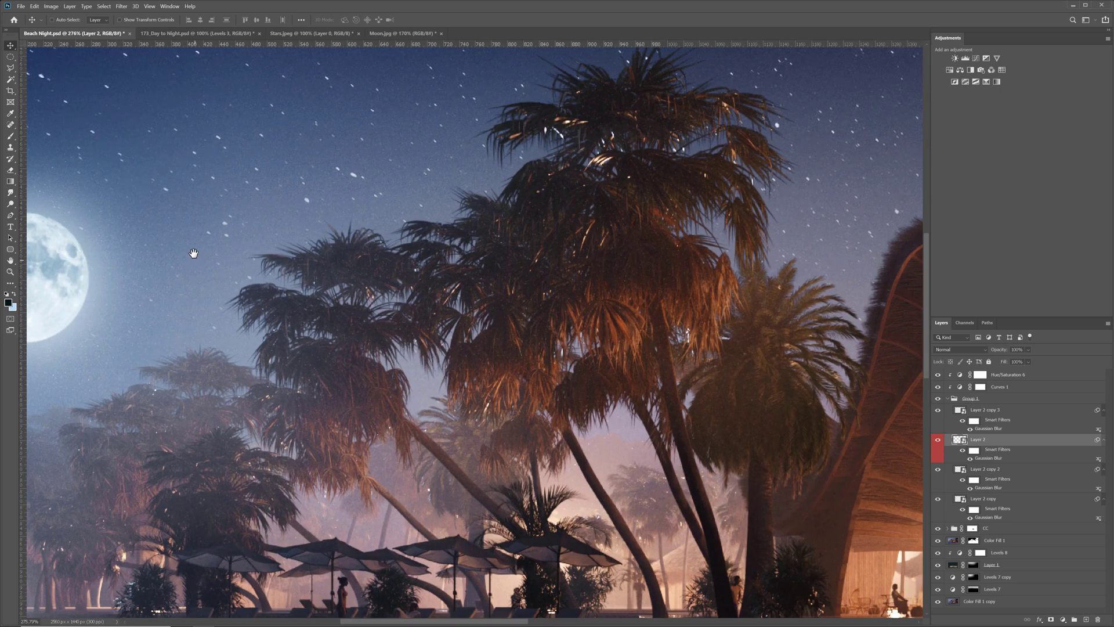
{"action": "left_click_drag", "start_coordinate": [194, 252], "coordinate": [529, 310]}
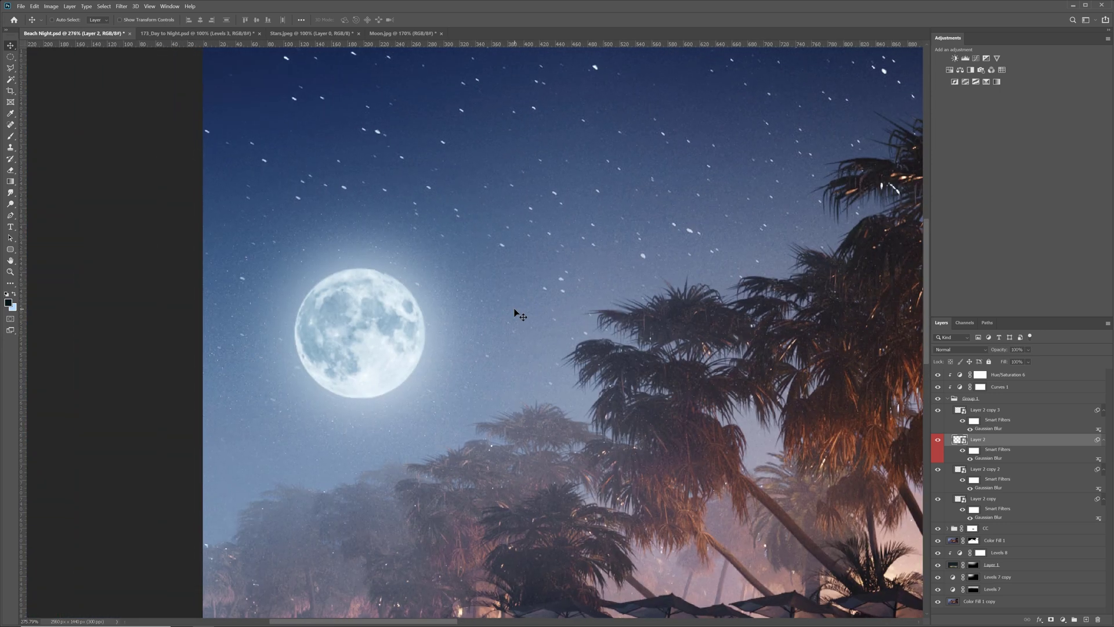
{"action": "scroll", "coordinate": [337, 347], "scroll_direction": "up", "scroll_amount": 2, "text": "alt"}
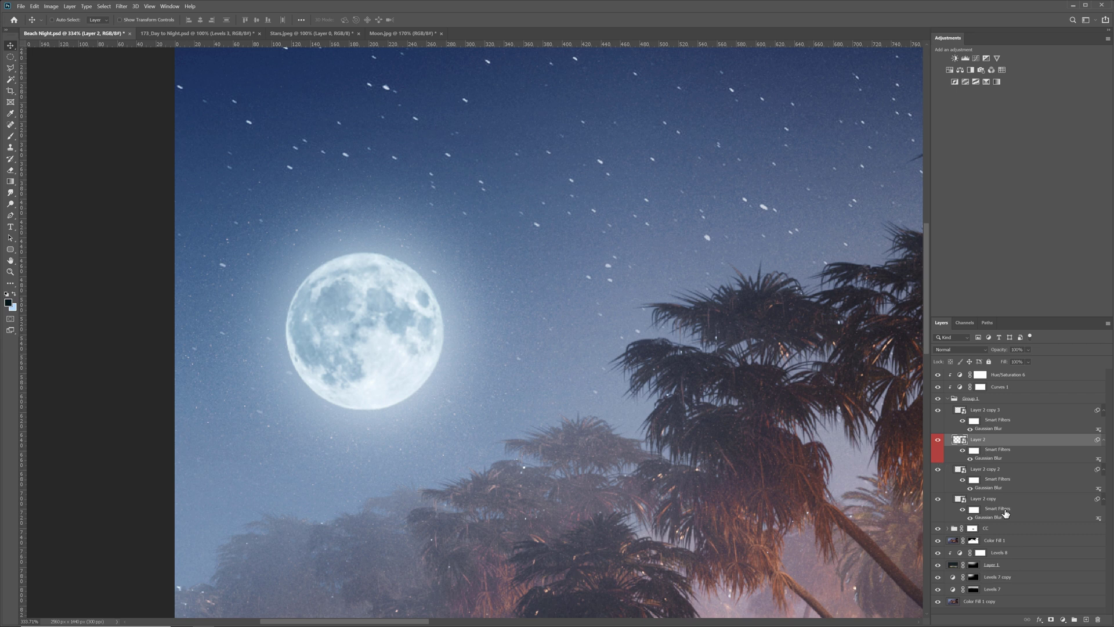
{"action": "left_click", "coordinate": [1052, 621], "text": "alt"}
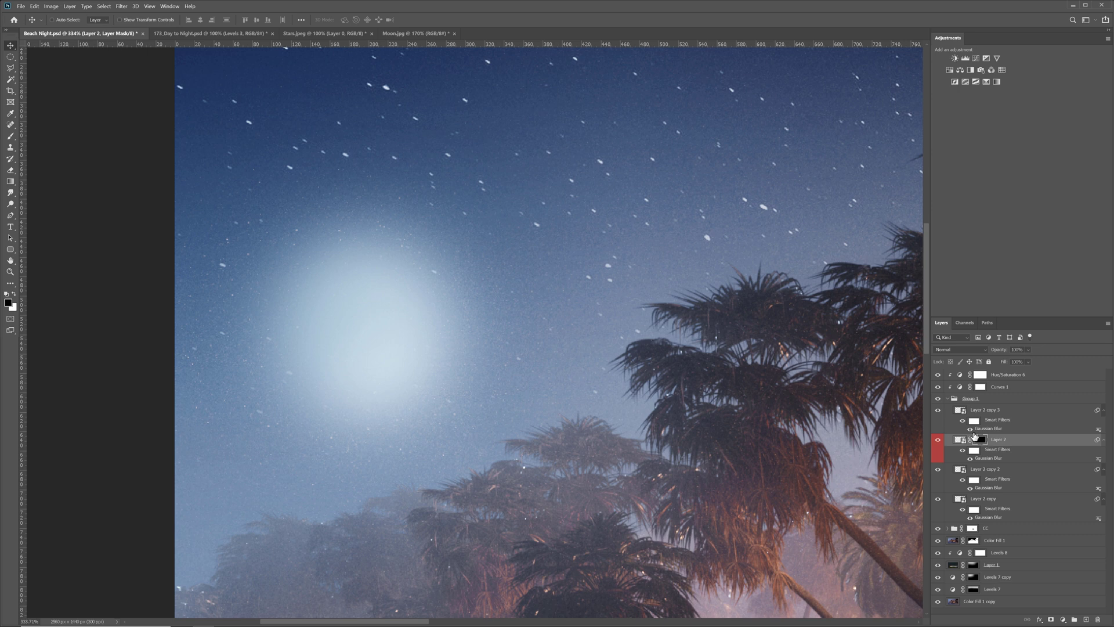
Step: Paint white on the moon layer's mask with a large soft brush, revealing most of the disc with a soft lower edge
{"action": "key", "text": "b"}
{"action": "mouse_move", "coordinate": [438, 330]}
{"action": "right_mouse_down", "text": "alt"}
{"action": "mouse_move", "coordinate": [122, 325]}
{"action": "mouse_move", "coordinate": [76, 302]}
{"action": "right_mouse_up", "text": "alt"}
{"action": "right_click_drag", "start_coordinate": [689, 347], "coordinate": [104, 337], "text": "alt"}
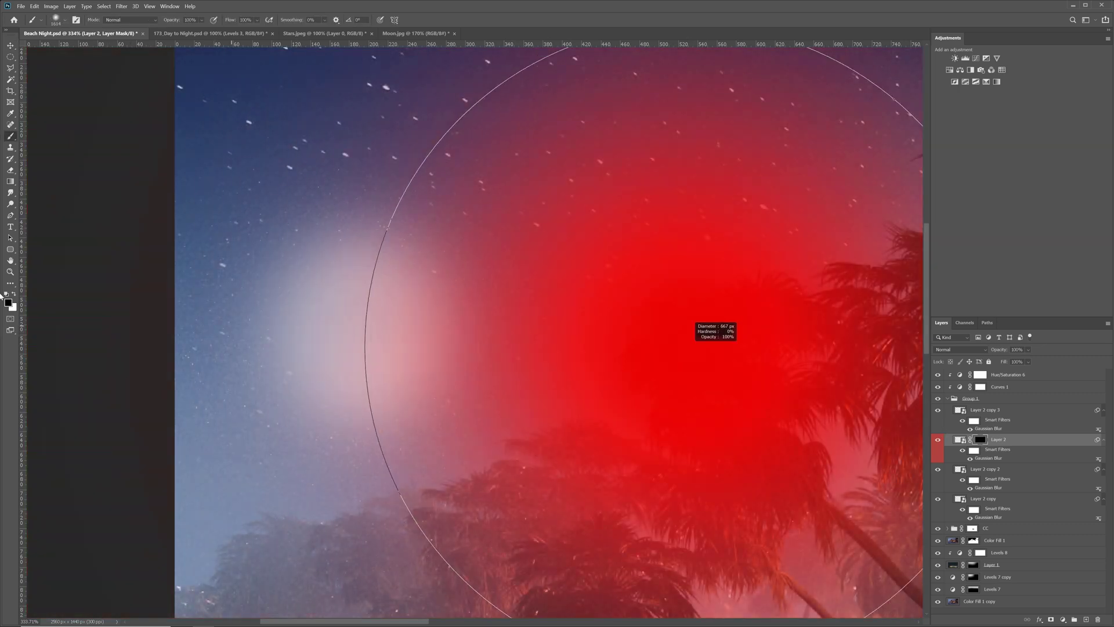
{"action": "right_click_drag", "start_coordinate": [584, 318], "coordinate": [219, 313], "text": "alt"}
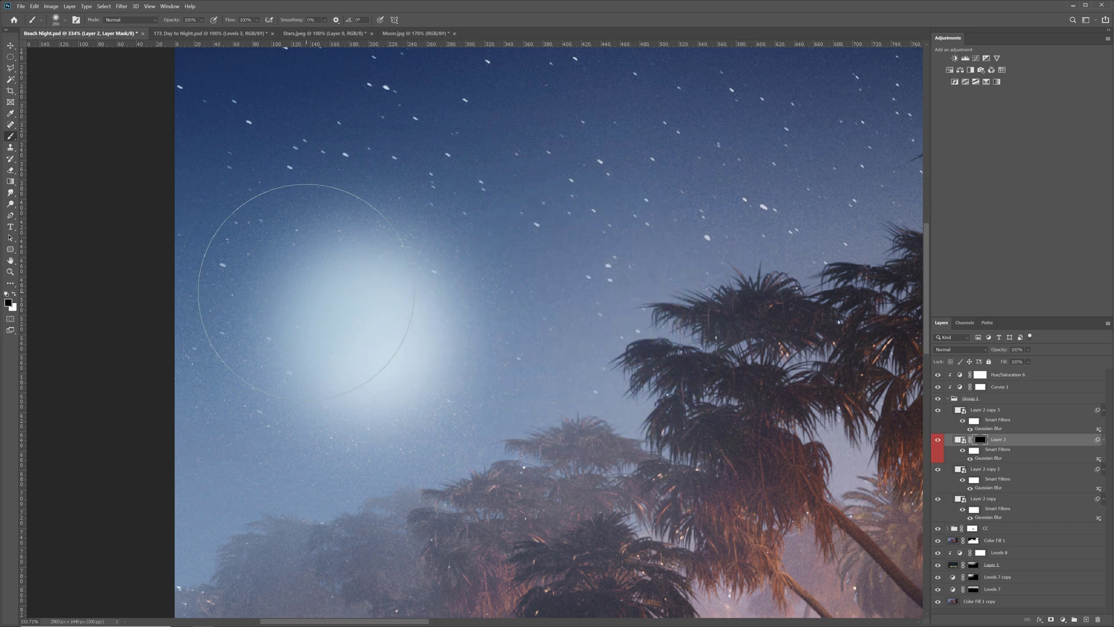
{"action": "key", "text": "x"}
{"action": "mouse_move", "coordinate": [344, 293]}
{"action": "right_mouse_down", "text": "alt"}
{"action": "mouse_move", "coordinate": [338, 325]}
{"action": "mouse_move", "coordinate": [340, 310]}
{"action": "right_mouse_up", "text": "alt"}
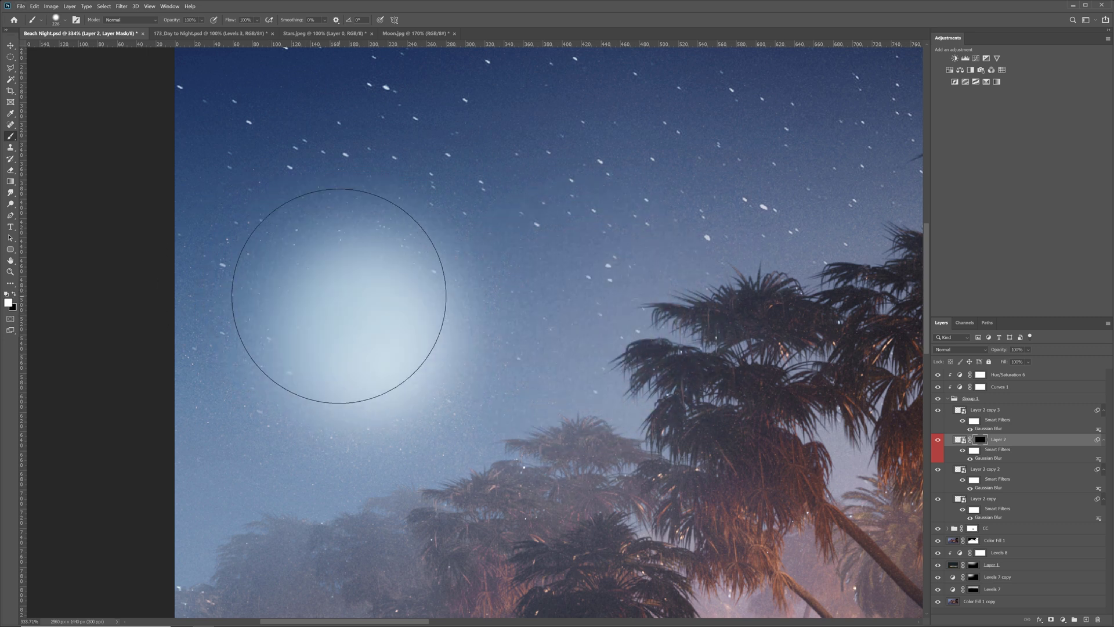
{"action": "left_click", "coordinate": [339, 299]}
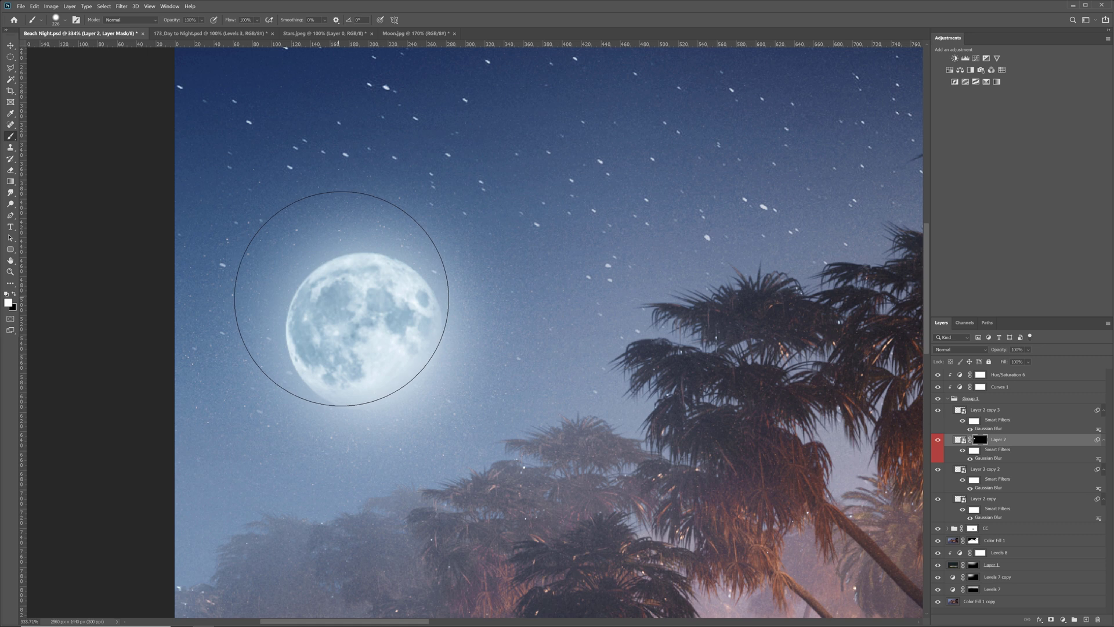
{"action": "key", "text": "v"}
{"action": "scroll", "coordinate": [474, 340], "scroll_direction": "down", "scroll_amount": 3, "text": "alt"}
{"action": "scroll", "coordinate": [473, 341], "scroll_direction": "down", "scroll_amount": 5, "text": "alt"}
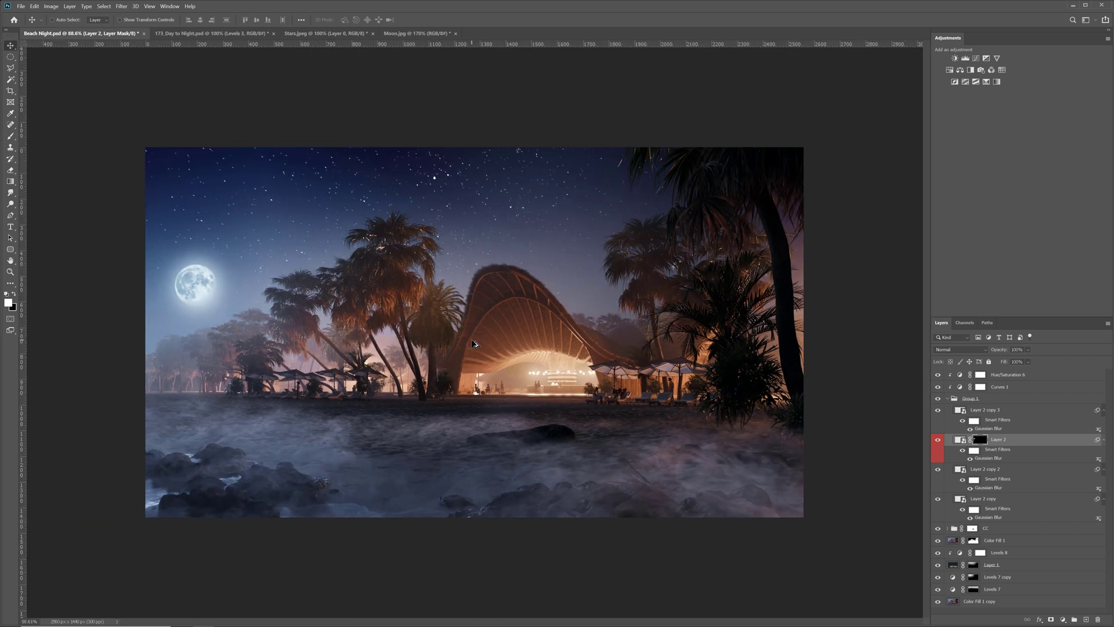
Step: Collapse the moon group and slightly lower the opacity of the whole group
{"action": "key", "text": "b"}
{"action": "left_click", "coordinate": [955, 398]}
{"action": "left_click", "coordinate": [947, 398]}
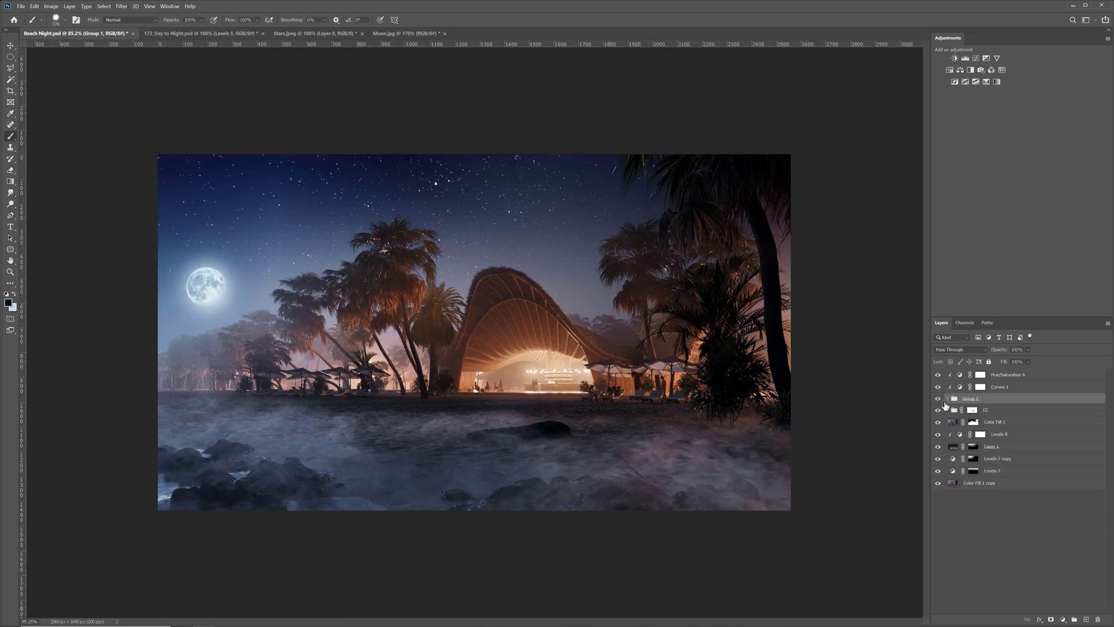
{"action": "key", "text": "v"}
{"action": "left_click", "coordinate": [1029, 350]}
{"action": "left_click_drag", "start_coordinate": [1044, 360], "coordinate": [1011, 361]}
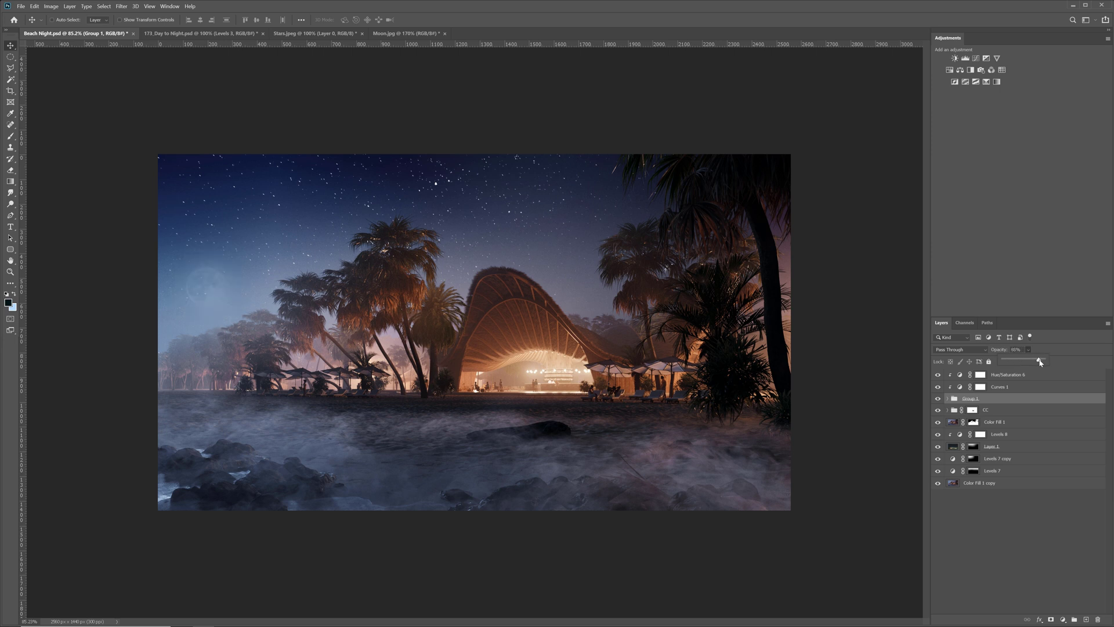
{"action": "left_click_drag", "start_coordinate": [1040, 363], "coordinate": [1038, 361]}
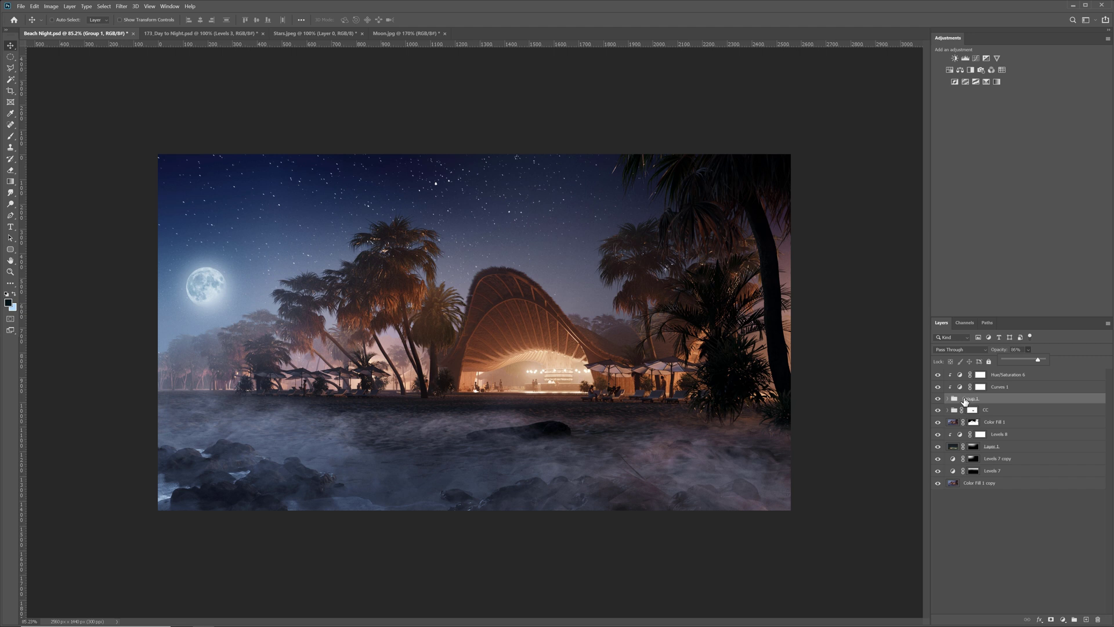
Step: Load the red-labelled moon layer's mask as a selection and make the Screen-mode star layer's mask active
{"action": "left_click", "coordinate": [947, 399]}
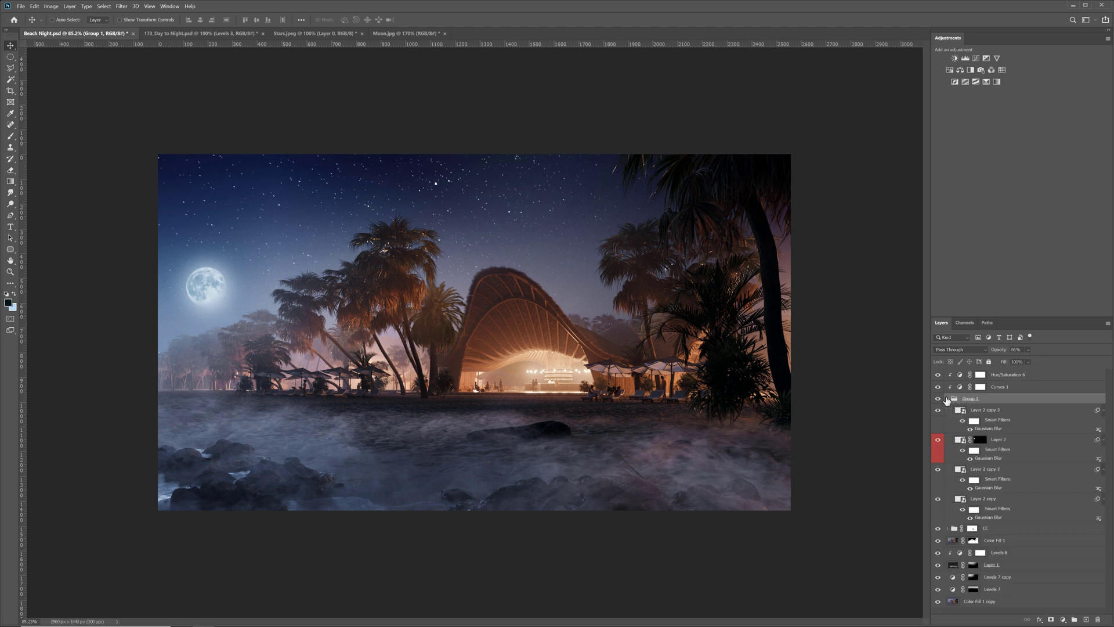
{"action": "left_click", "coordinate": [982, 440], "text": "ctrl"}
{"action": "left_click", "coordinate": [947, 400]}
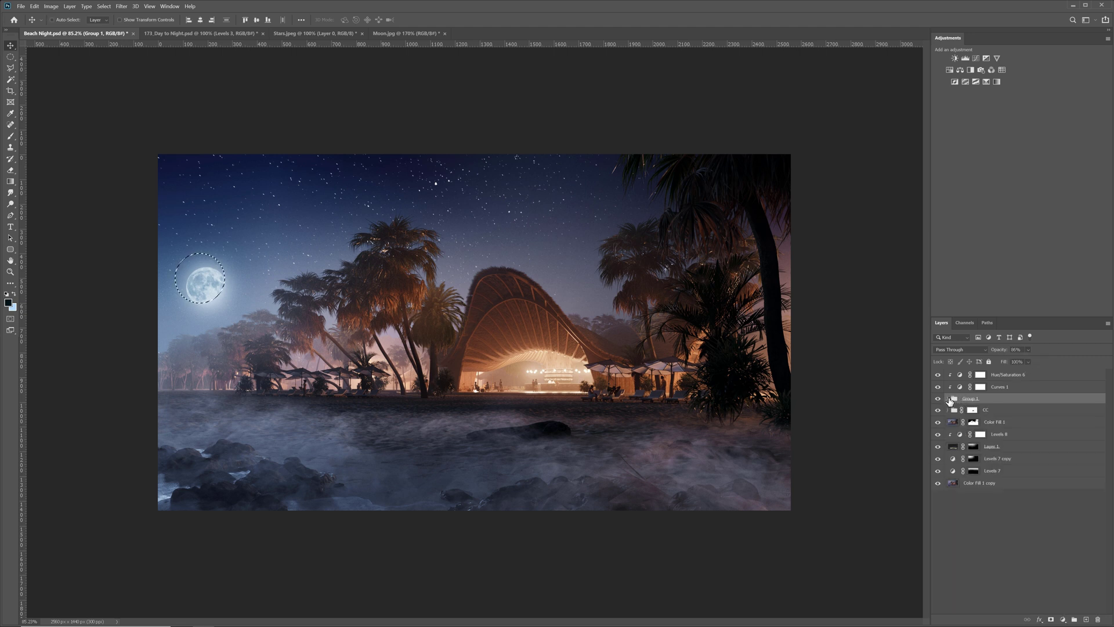
{"action": "left_click", "coordinate": [975, 447]}
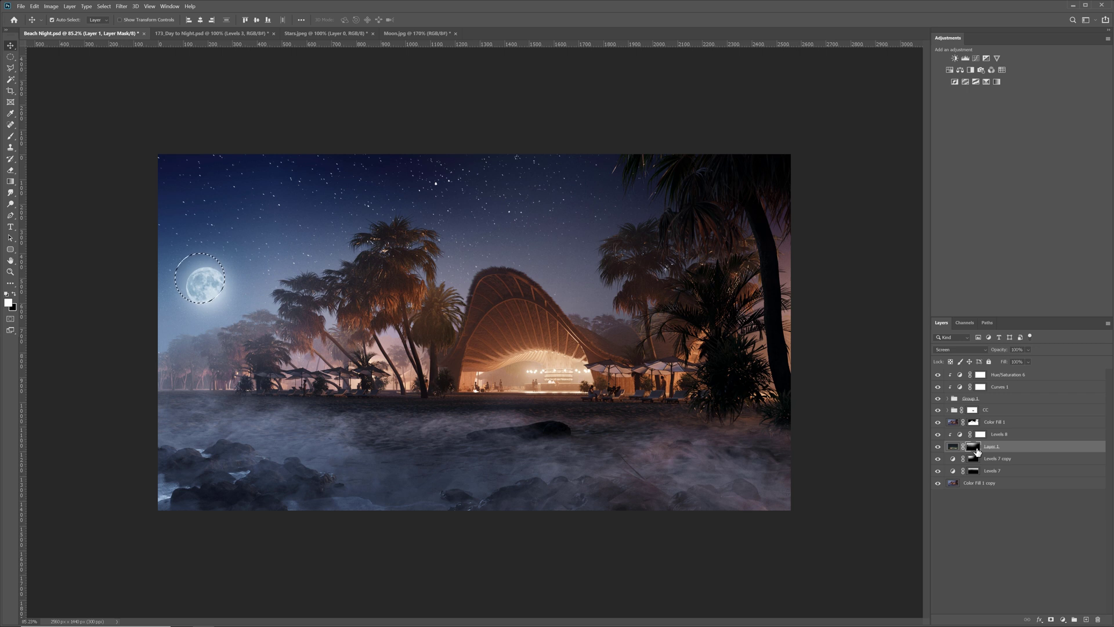